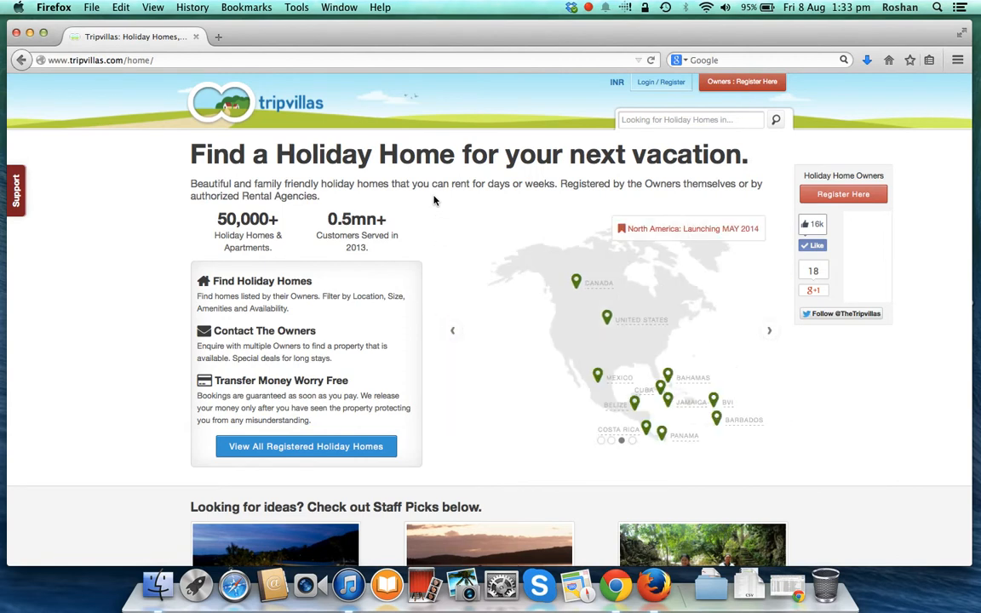
Minimise Firefox, open the property photographs folder to view its eight JPEGs, then close it
click(29, 33)
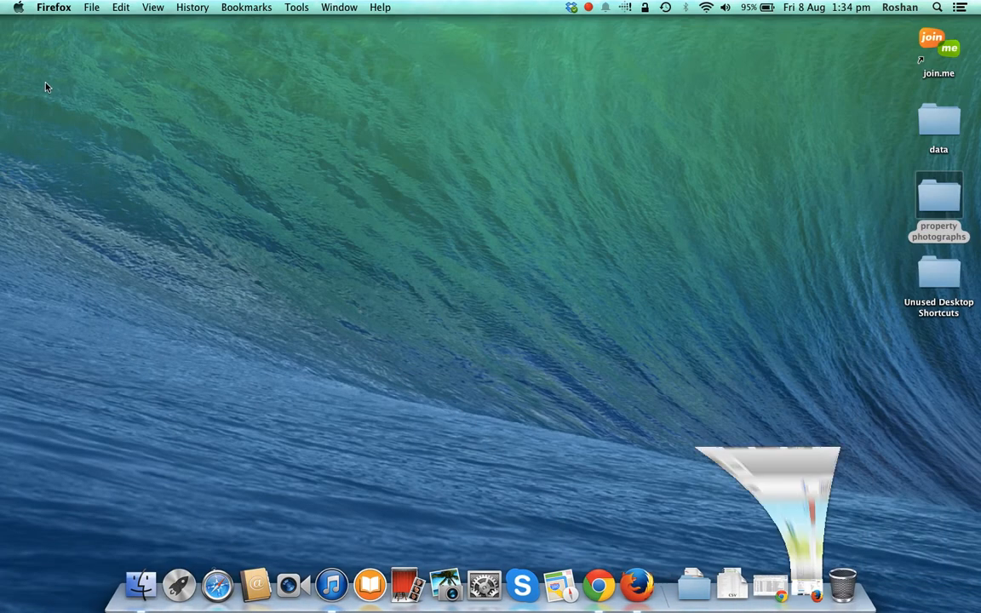
click(920, 176)
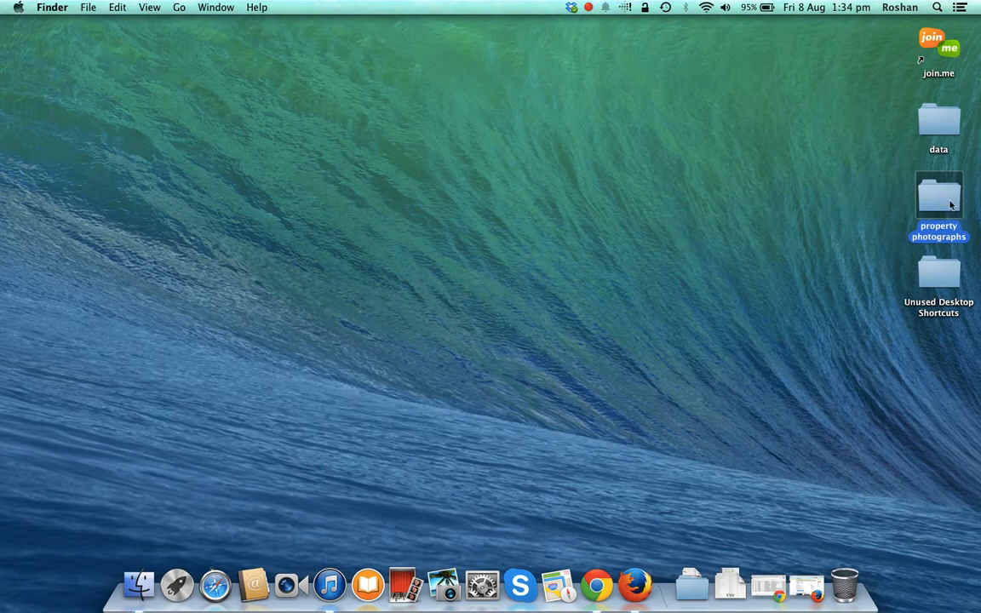
double_click(952, 204)
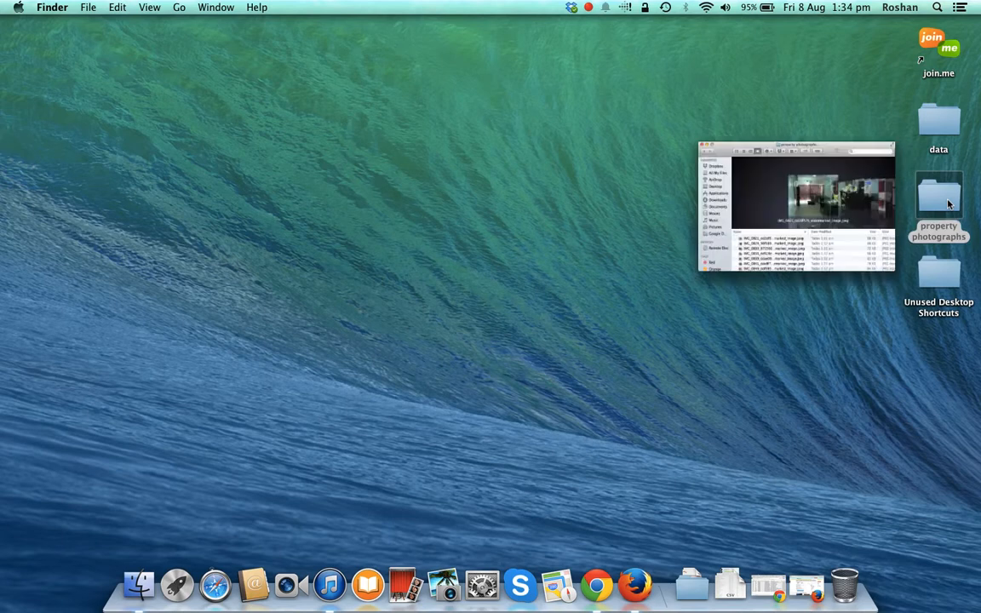
scroll(568, 348, down, 1)
scroll(568, 347, up, 1)
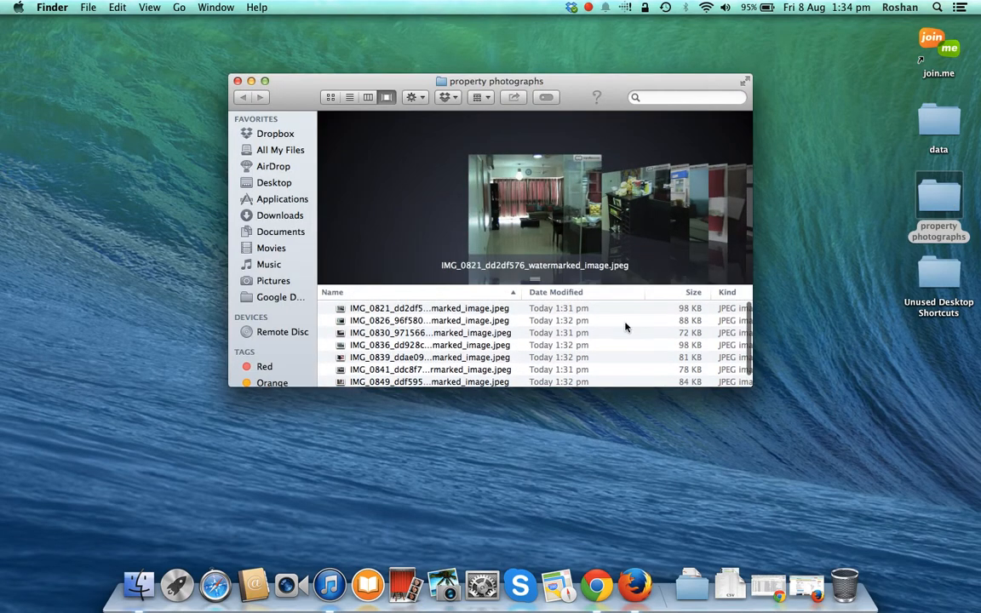
drag(753, 387, 860, 511)
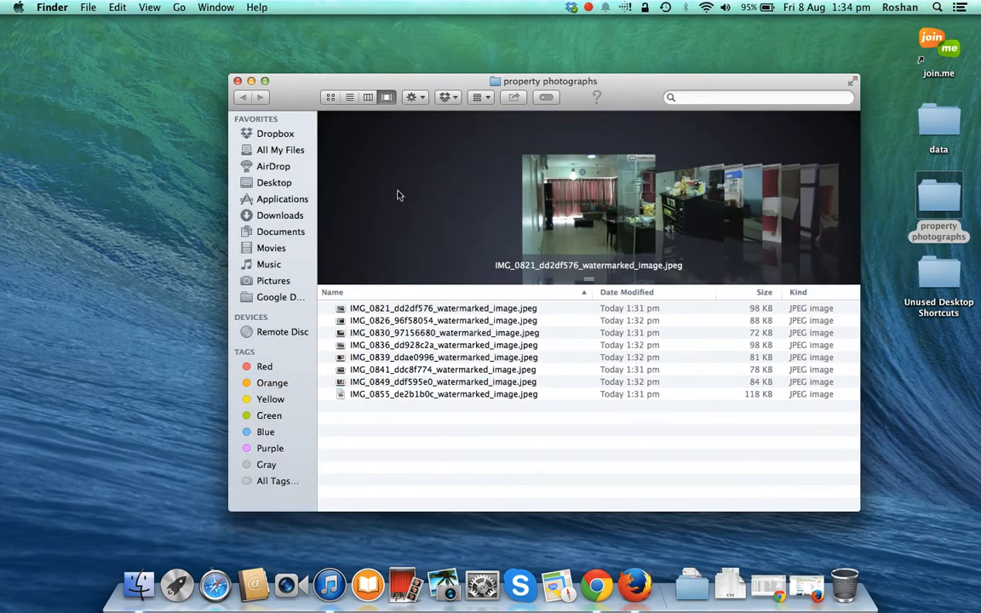
click(238, 81)
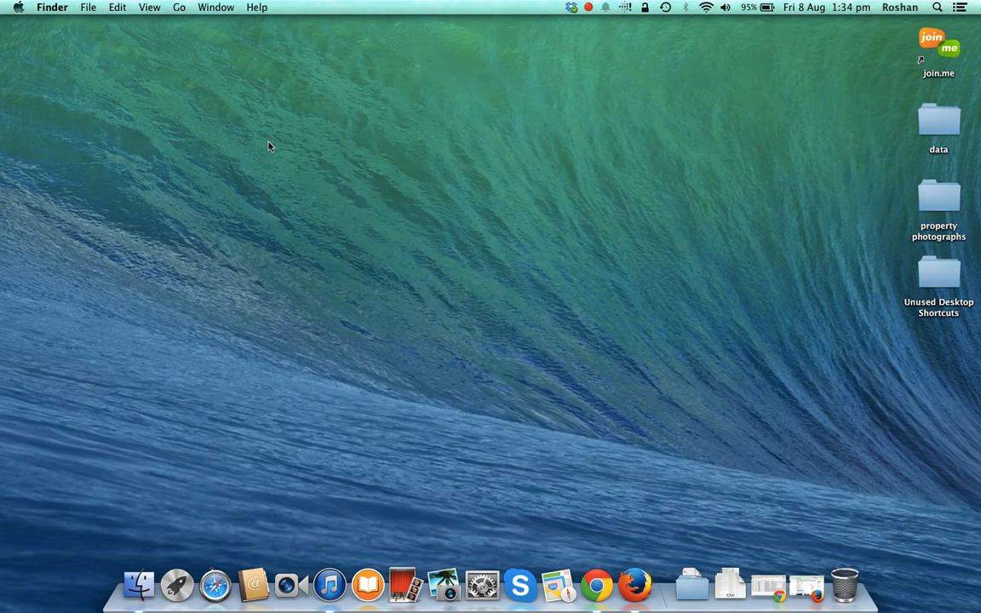
click(807, 588)
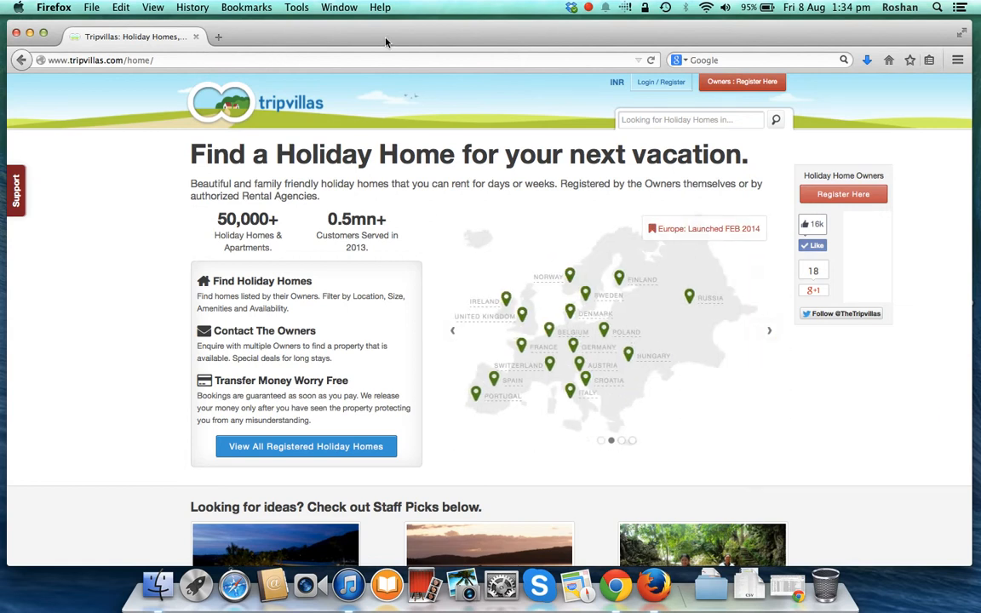
click(174, 58)
text(www.tripvillas)
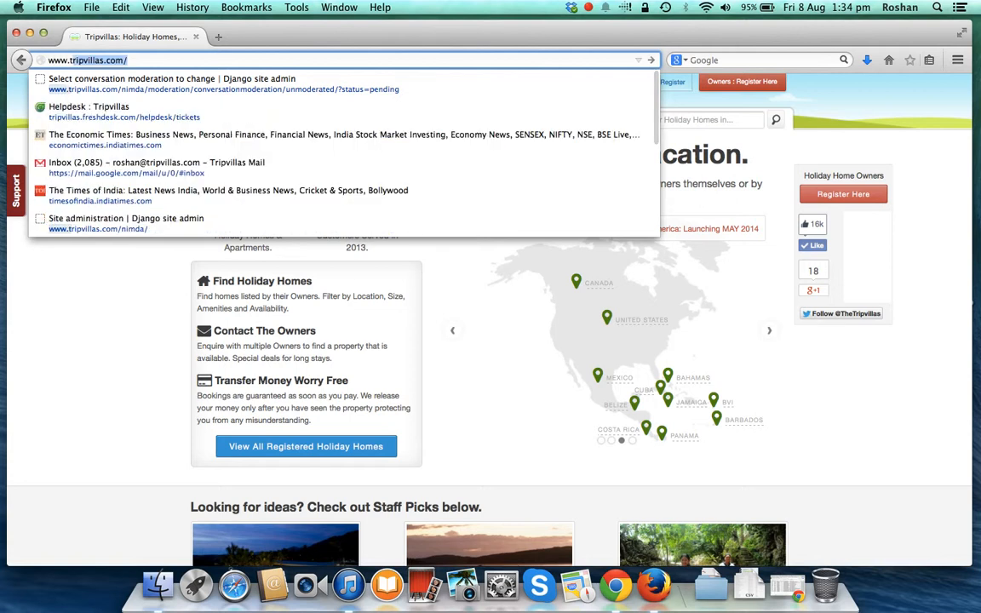
key(Return)
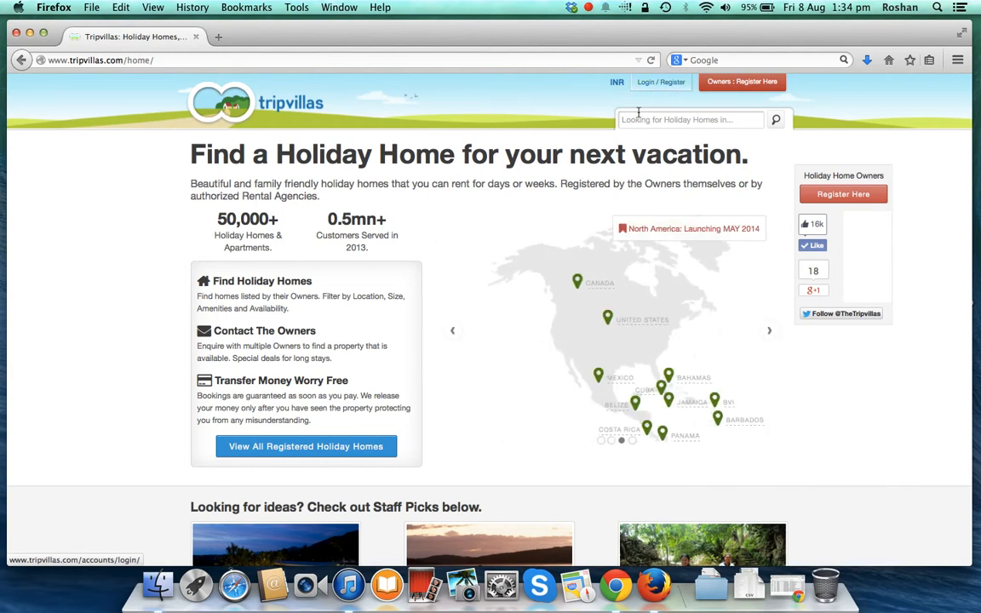
Go to the Owners: Register Here page and look over the registration form
click(742, 83)
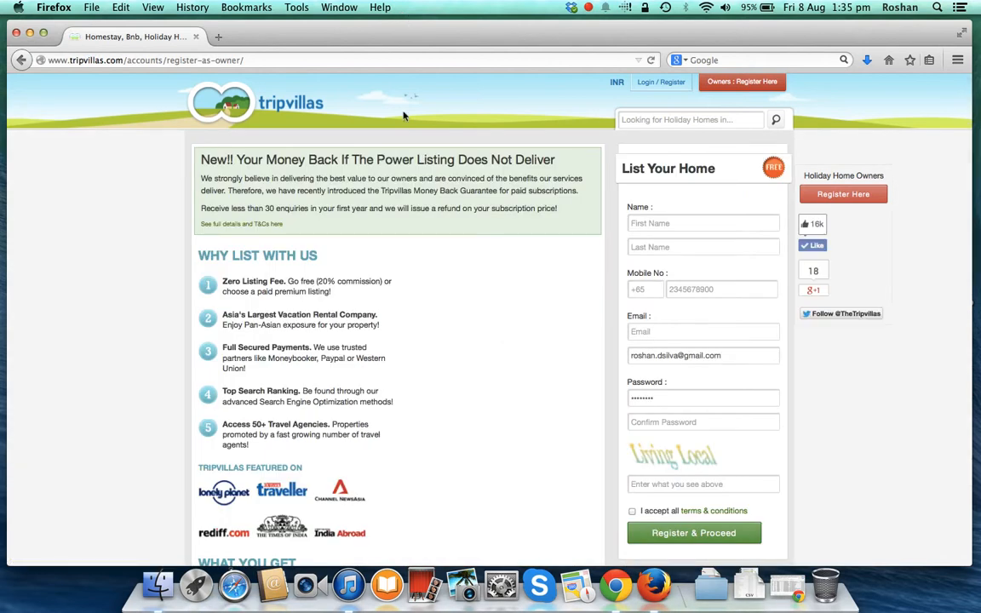
scroll(237, 223, down, 2)
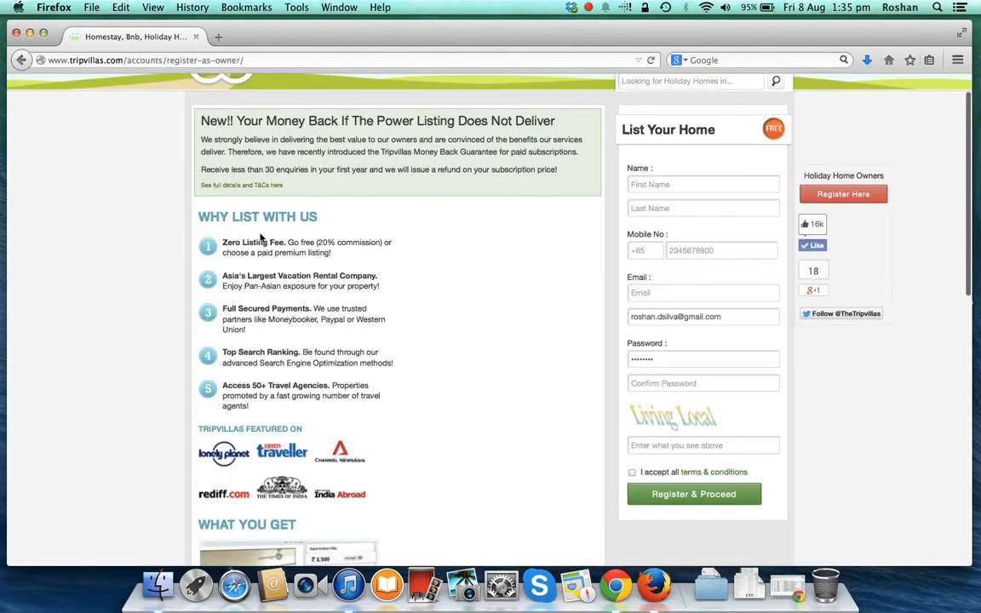
scroll(256, 230, down, 3)
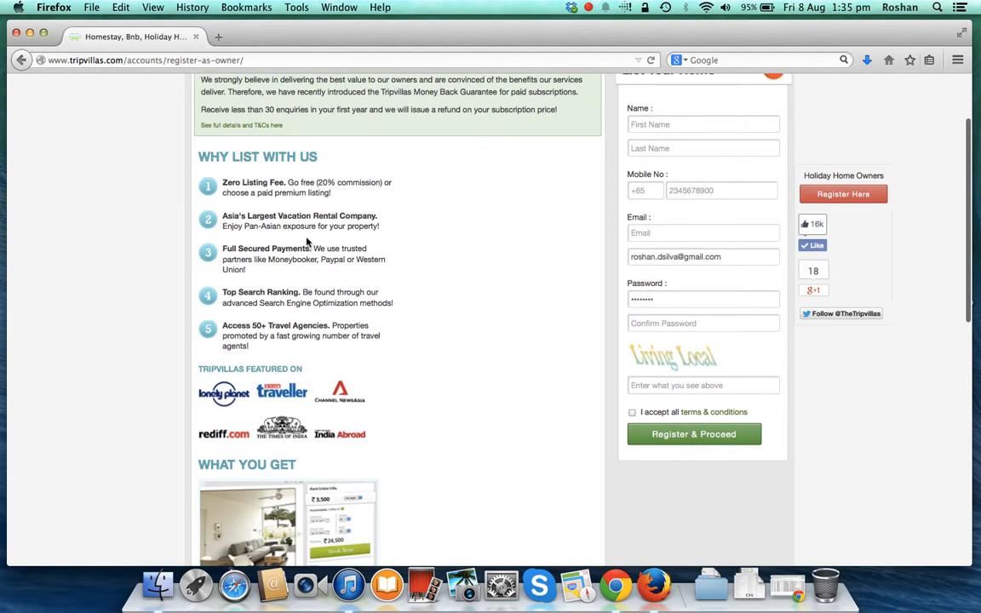
scroll(275, 212, up, 3)
scroll(348, 186, down, 1)
scroll(375, 239, down, 3)
scroll(372, 234, up, 5)
Enter the owner's first and last name, +65 country code and mobile number
click(707, 224)
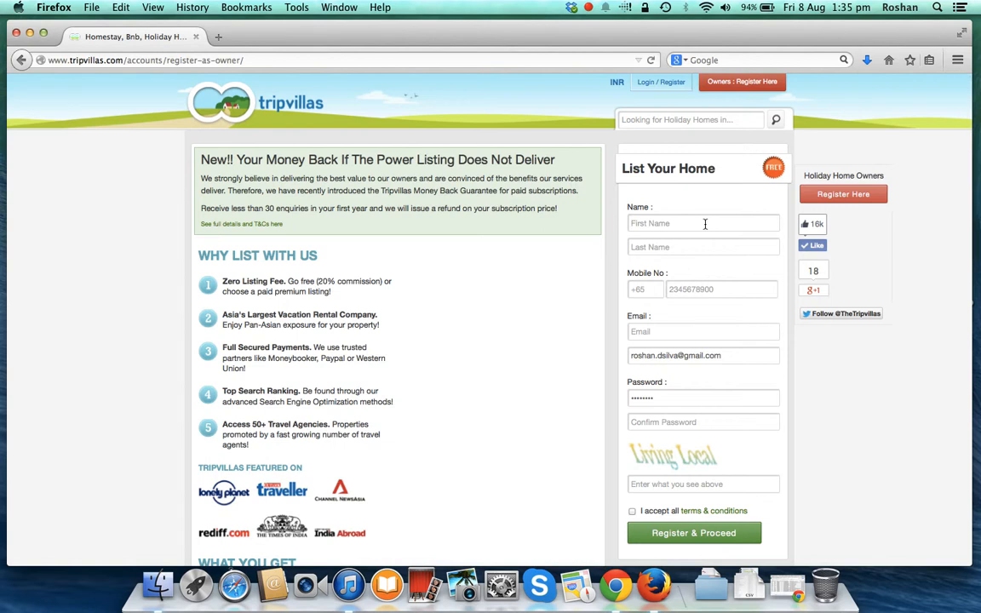
key(Tab)
key(Tab)
key(Tab)
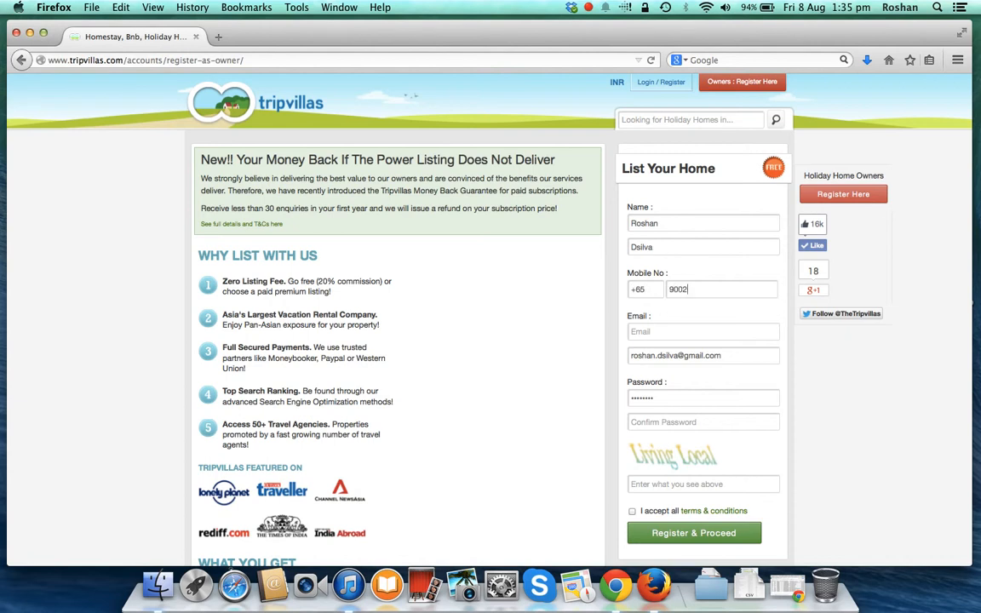
Fill in the owner's e-mail address twice and type the account password
click(702, 332)
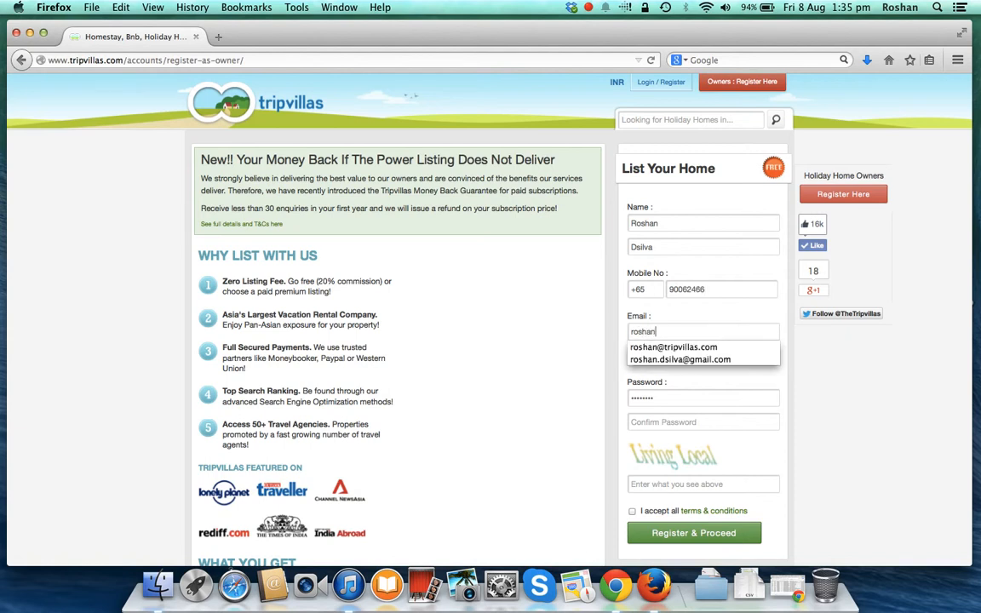
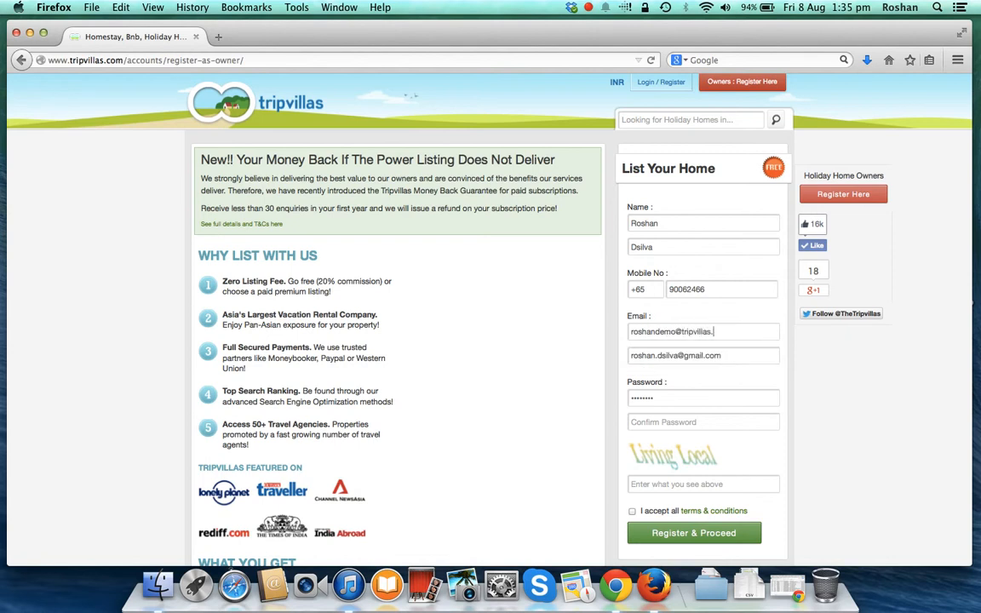
key(Tab)
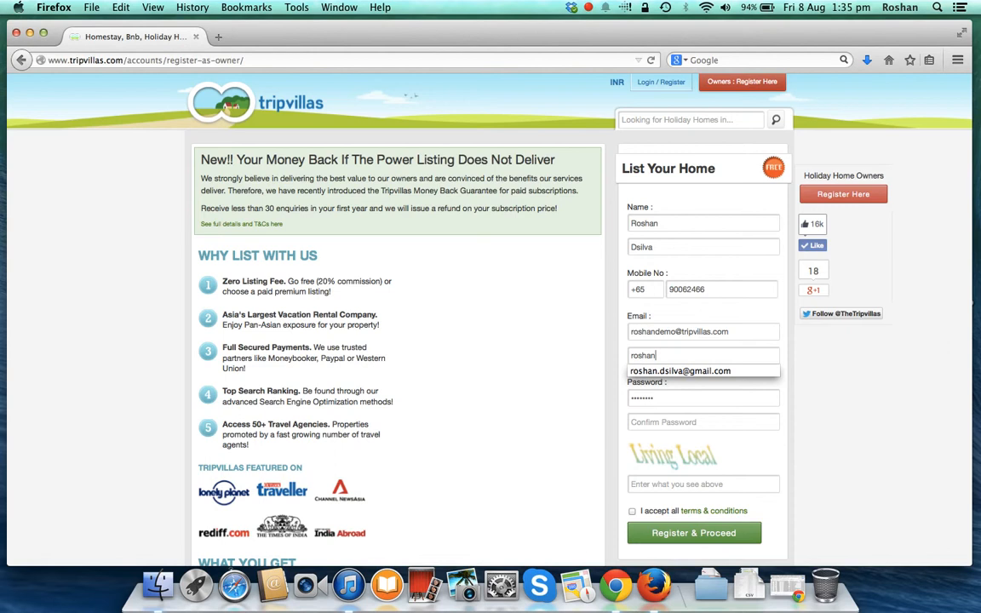
key(Tab)
text(••••••••)
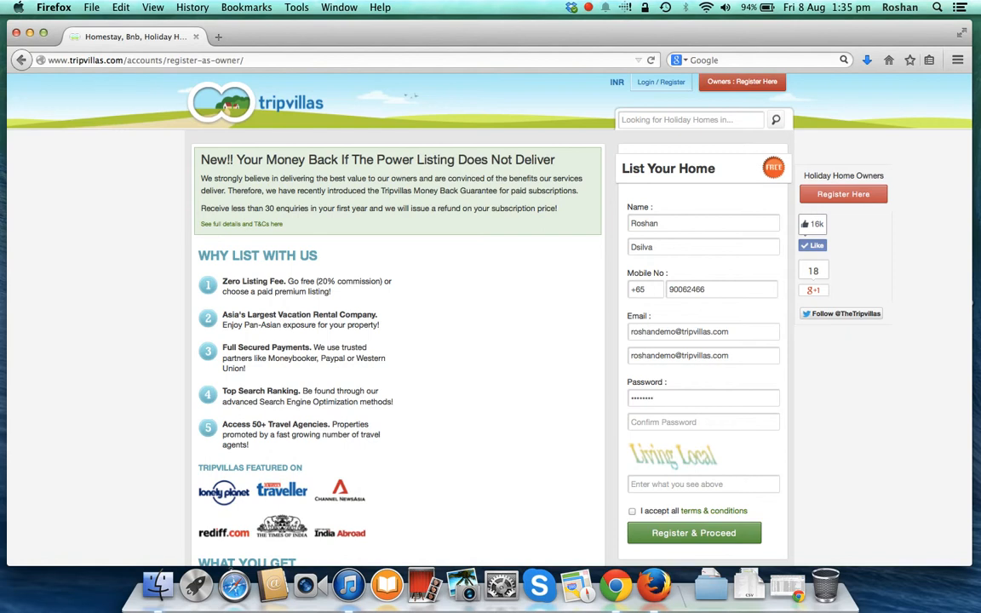
Correct both e-mail entries and re-enter the password and its confirmation
click(676, 333)
text(s)
click(679, 355)
text(s)
drag(668, 398, 606, 398)
text(••••••••)
key(Tab)
text(••••••••)
Enter the captcha answer 'LivinLocal' and accept all terms & conditions
scroll(613, 466, down, 1)
scroll(613, 466, down, 3)
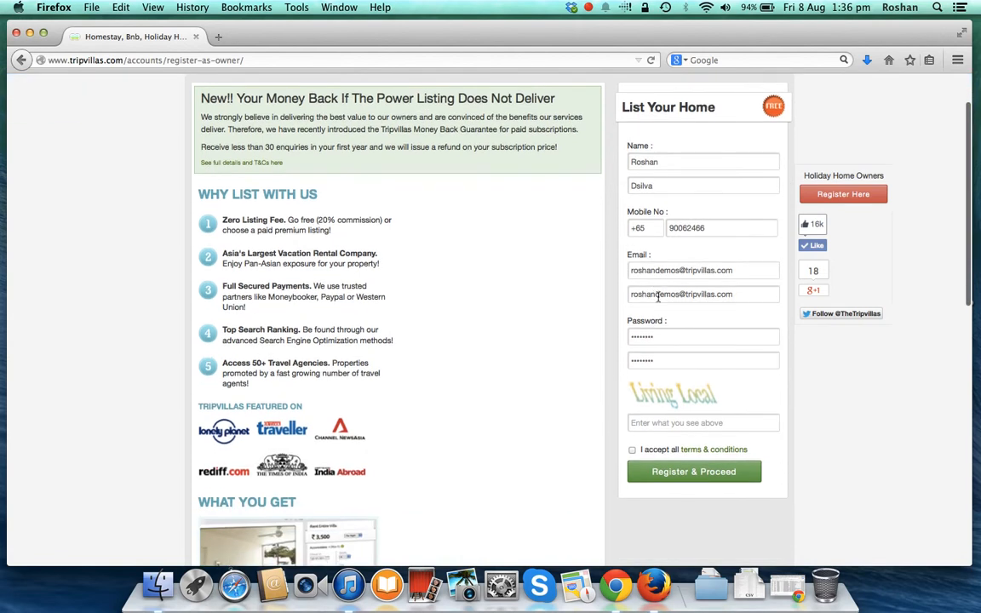
click(656, 419)
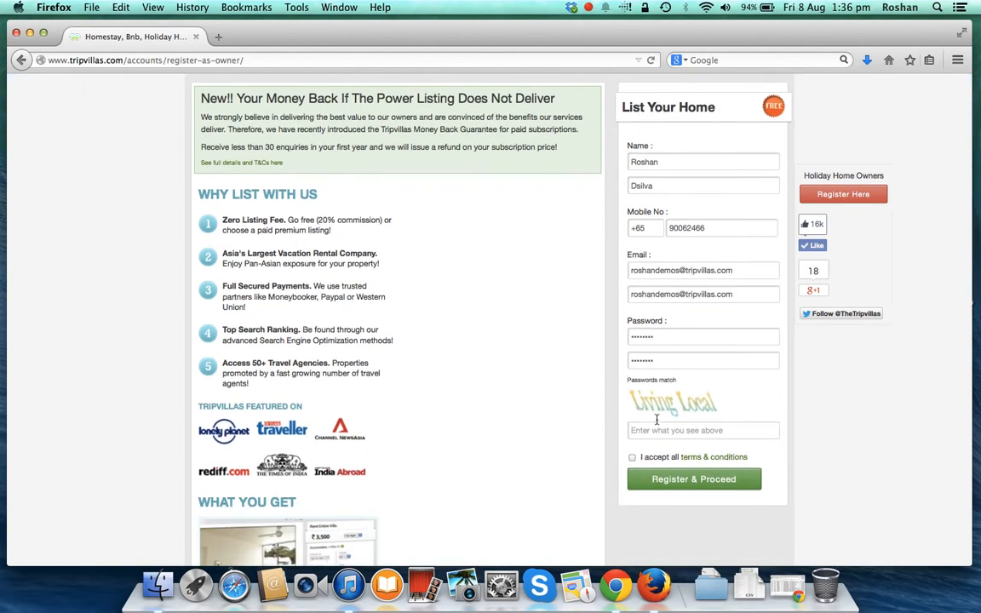
text(Living)
text(Local)
click(632, 458)
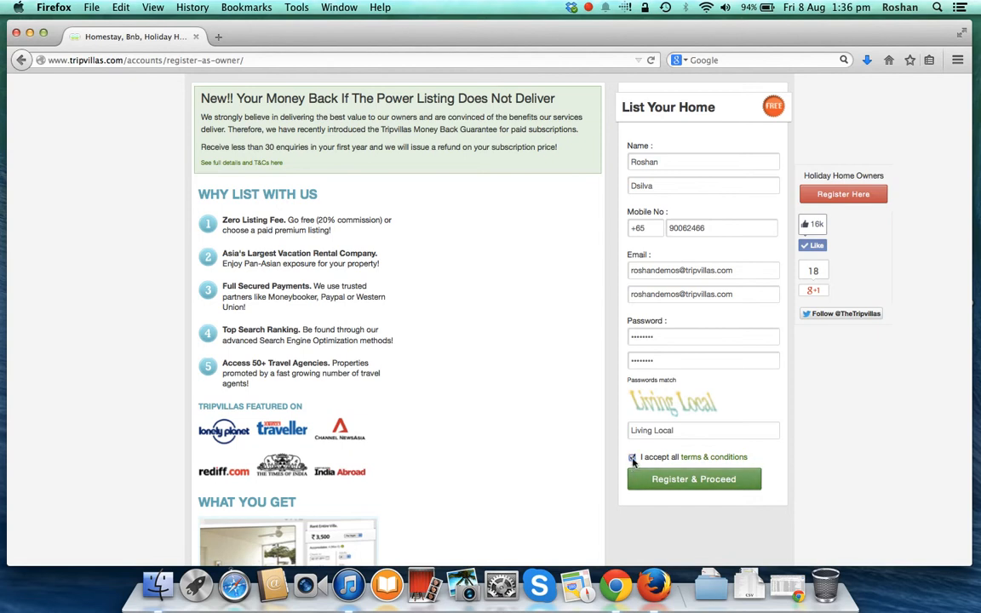
Submit the form with Register & Proceed to reach List Your Home – Step 1
click(680, 482)
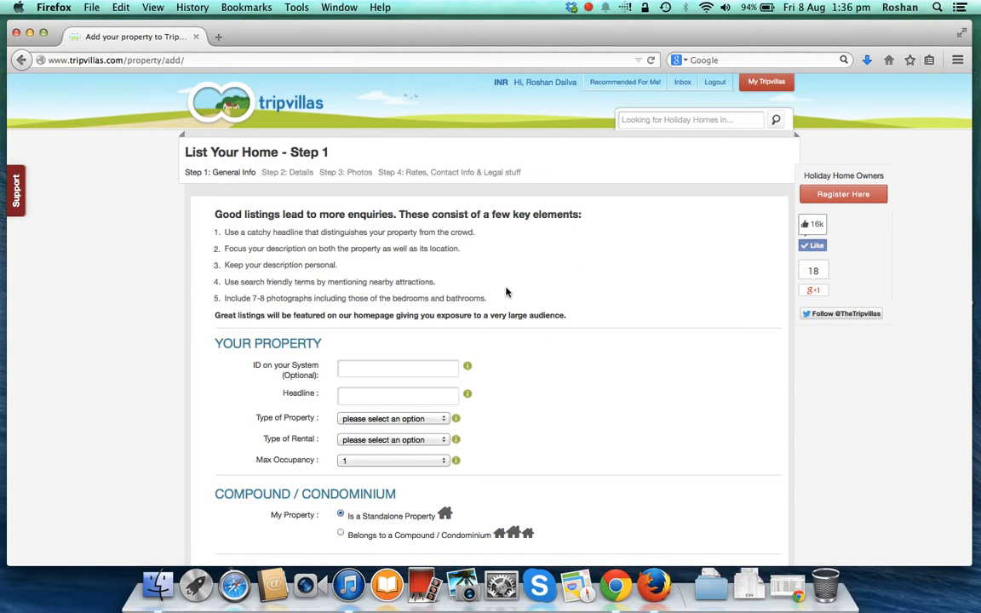
Enter the headline 'Cosy Family Apartment in Singapore - Ideal for Expats'
scroll(460, 269, down, 3)
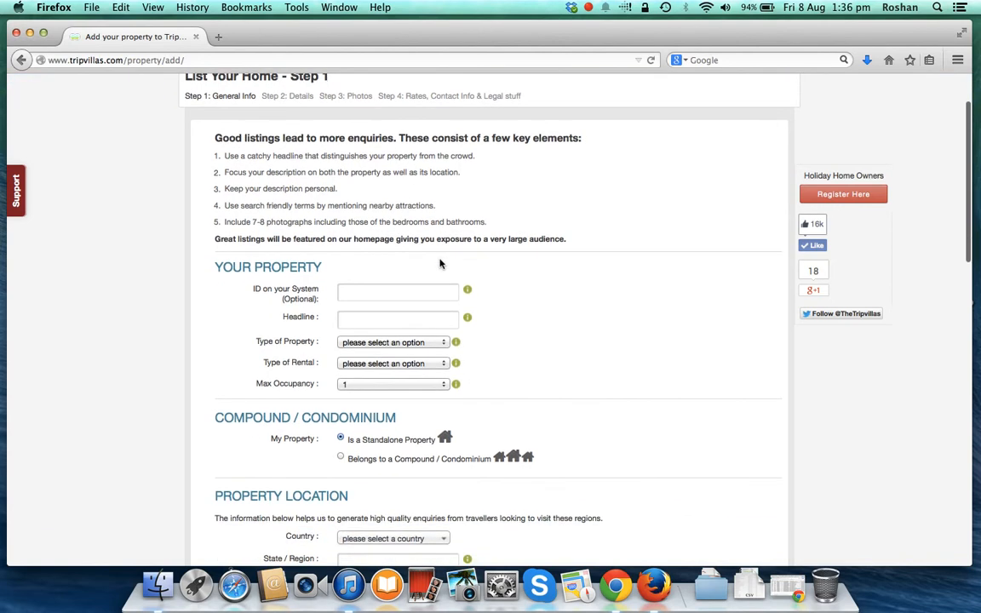
scroll(298, 283, down, 1)
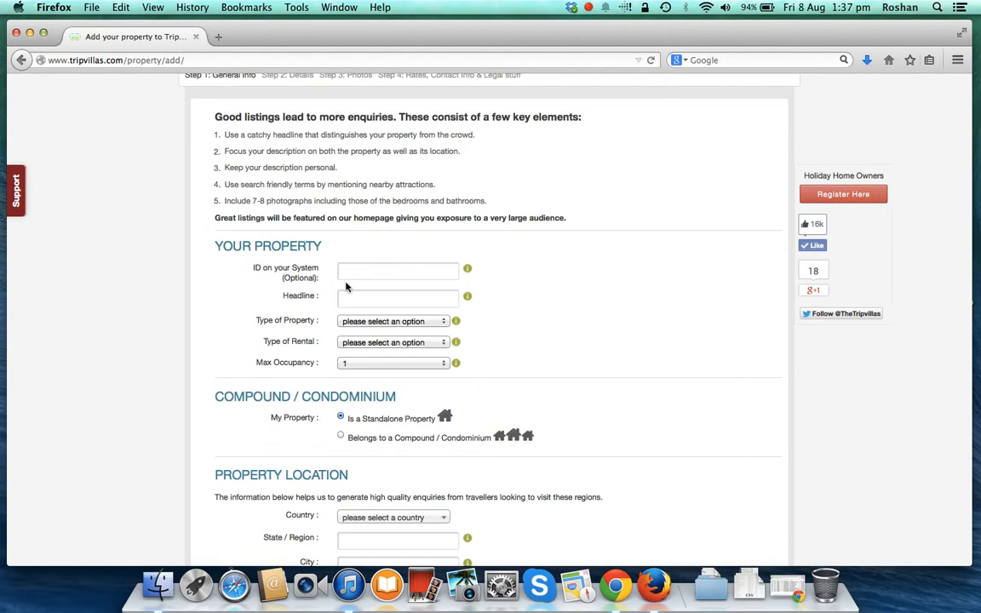
click(358, 299)
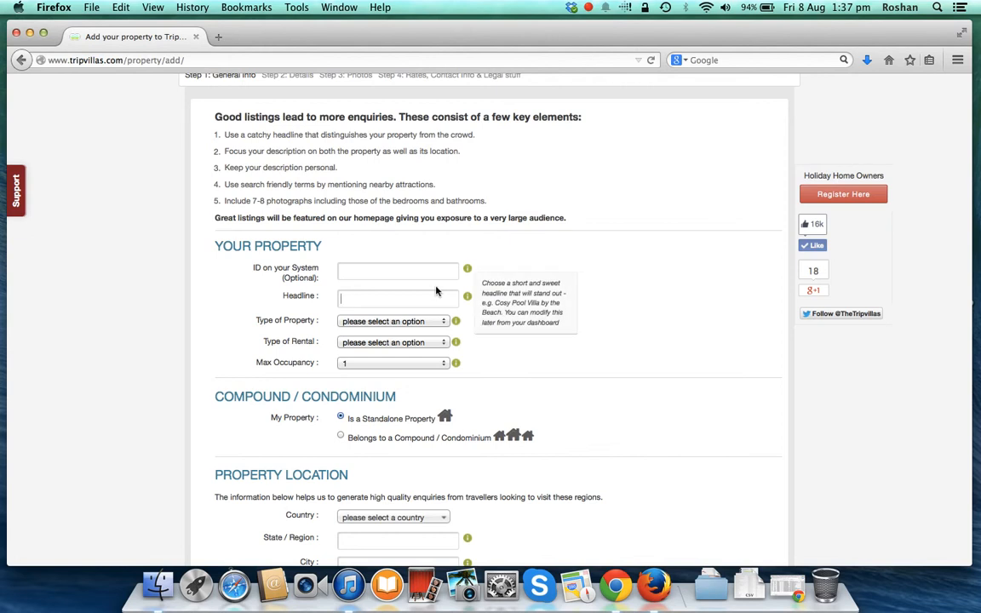
text(Cosy Fan)
key(BackSpace)
text(mily A)
text(partment in Sing)
text(apore - Ide)
text(al for Expats)
key(Tab)
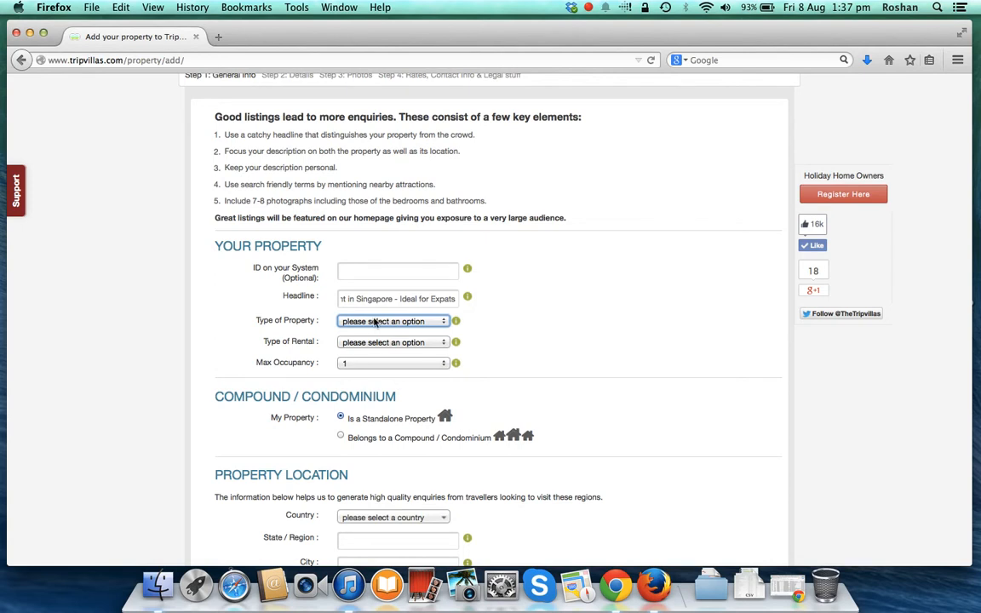
Set the property type to Apartment and rental type to Entire Property
click(376, 322)
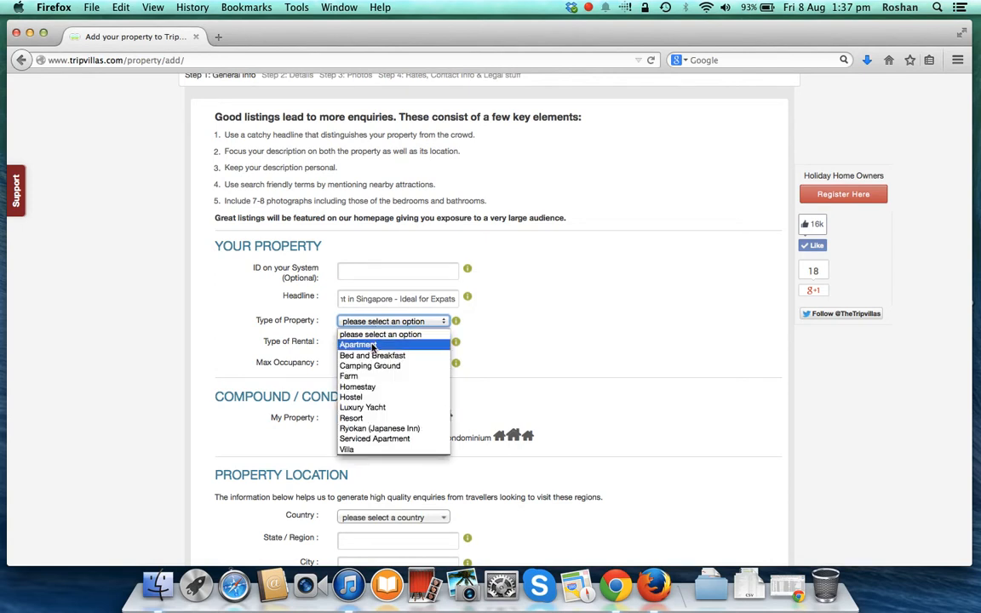
click(374, 344)
click(386, 344)
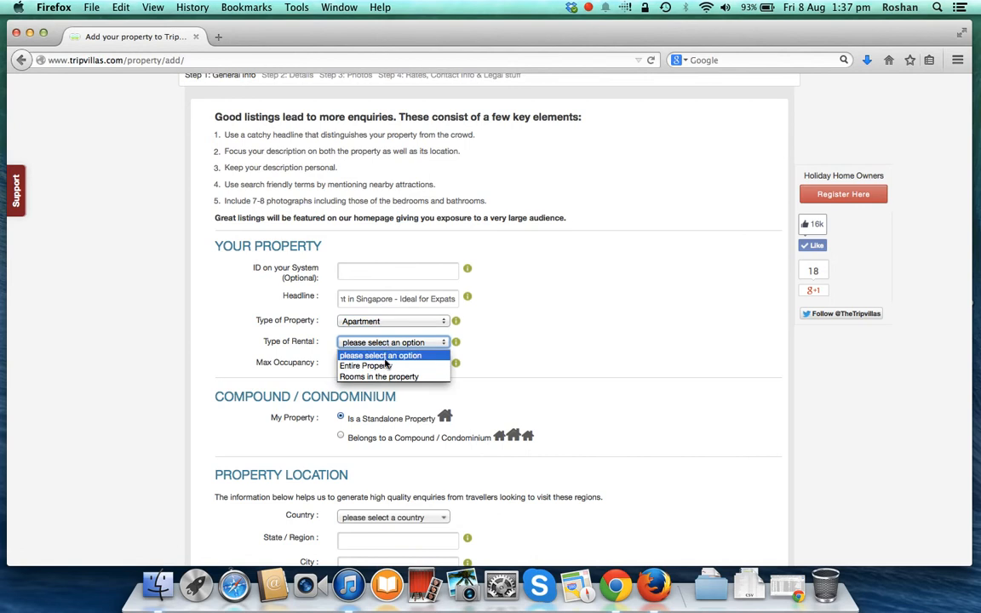
click(417, 366)
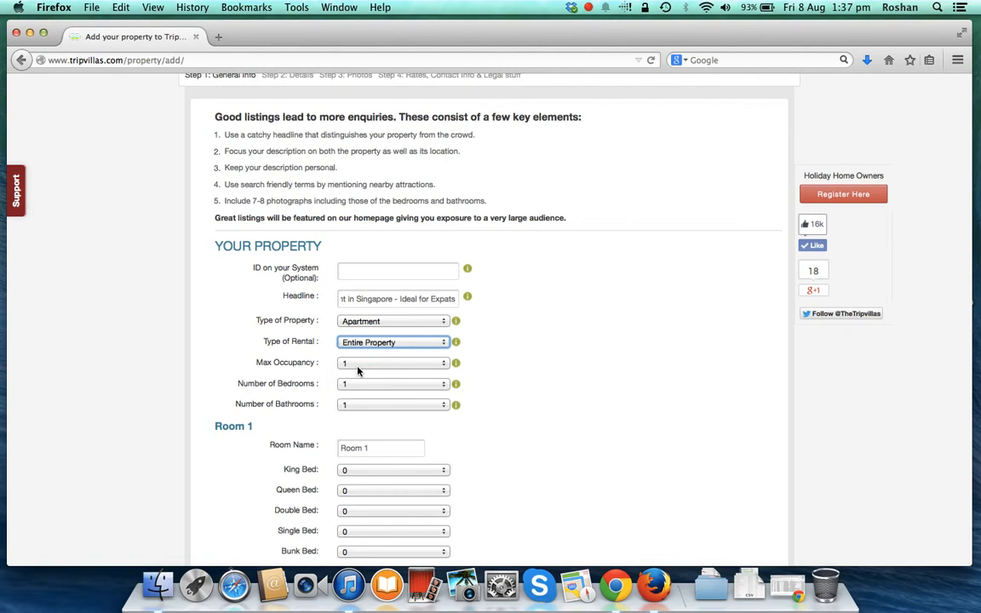
Choose maximum occupancy 6, 3 bedrooms and 2 bathrooms
click(358, 369)
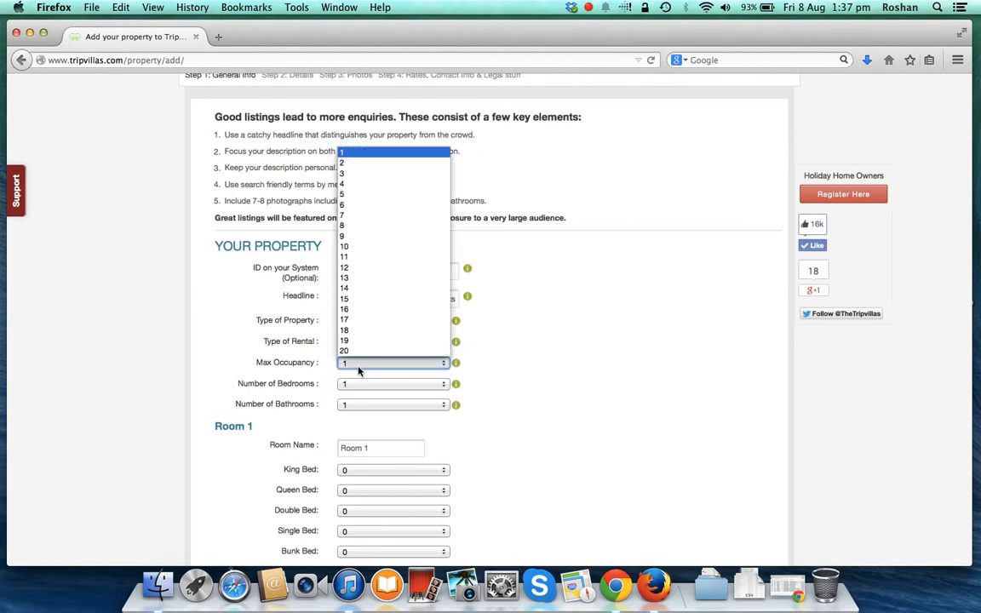
click(369, 201)
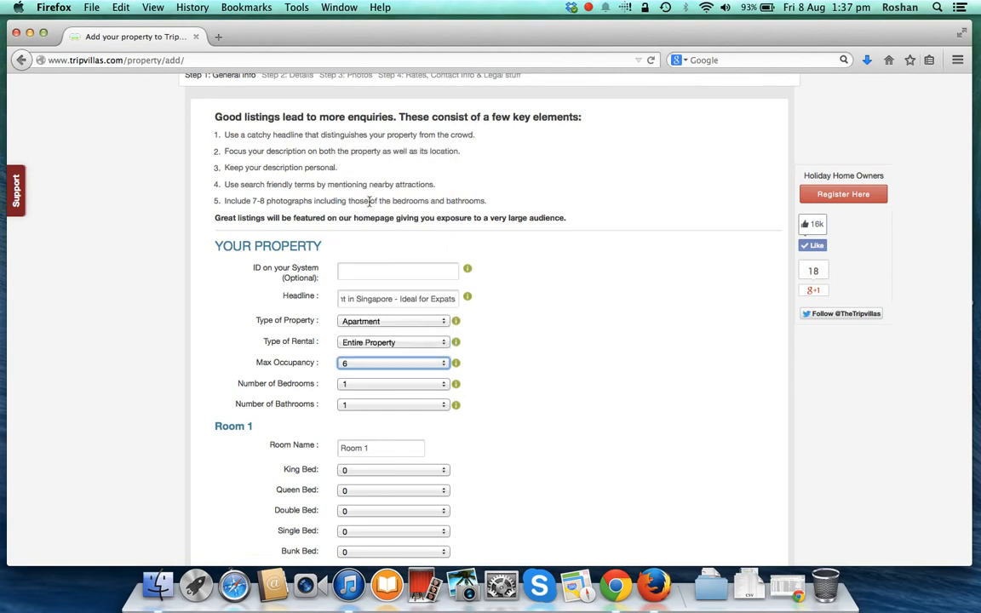
click(355, 383)
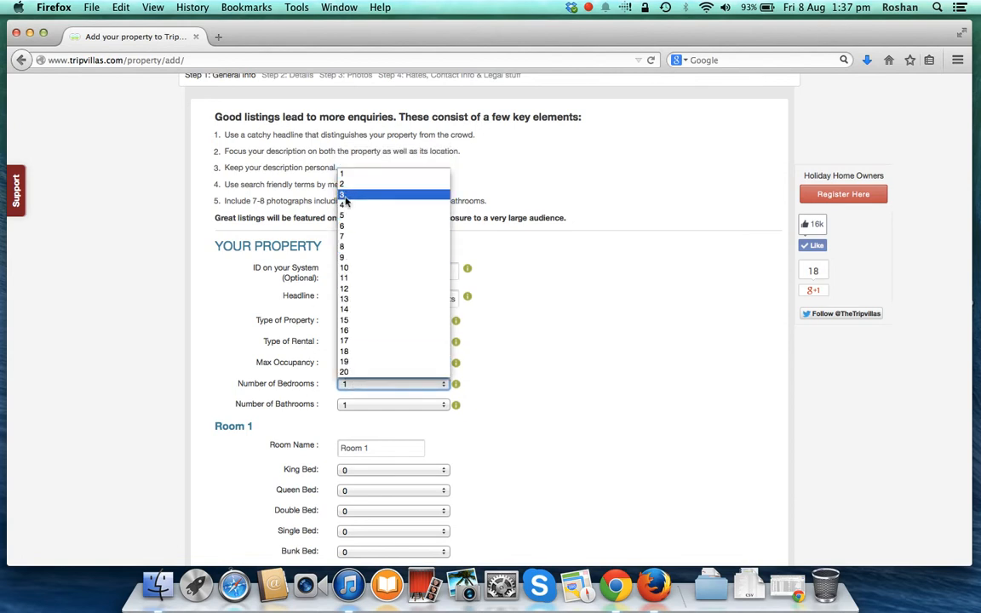
click(349, 195)
click(346, 406)
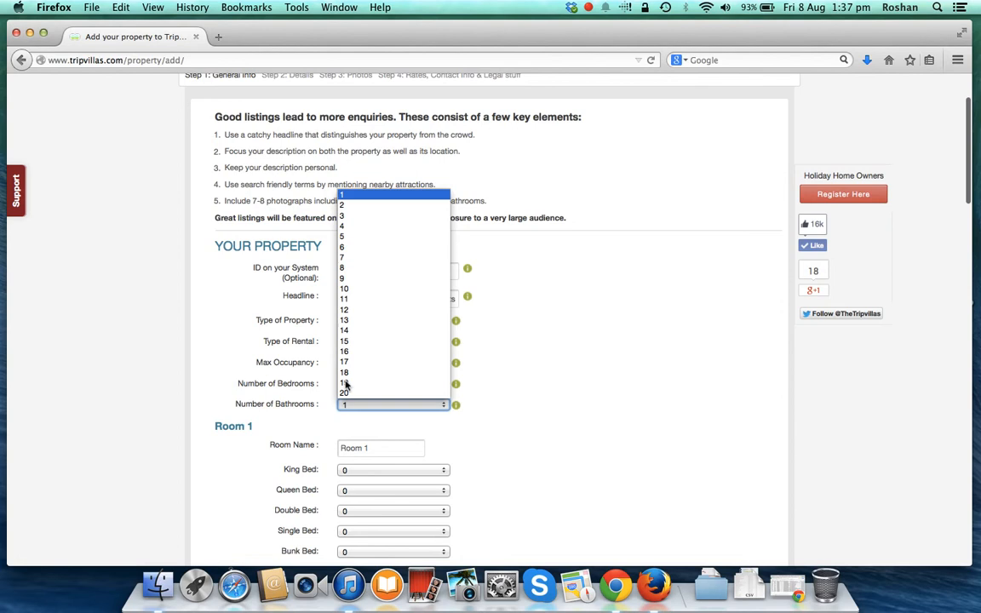
click(358, 189)
scroll(290, 397, down, 5)
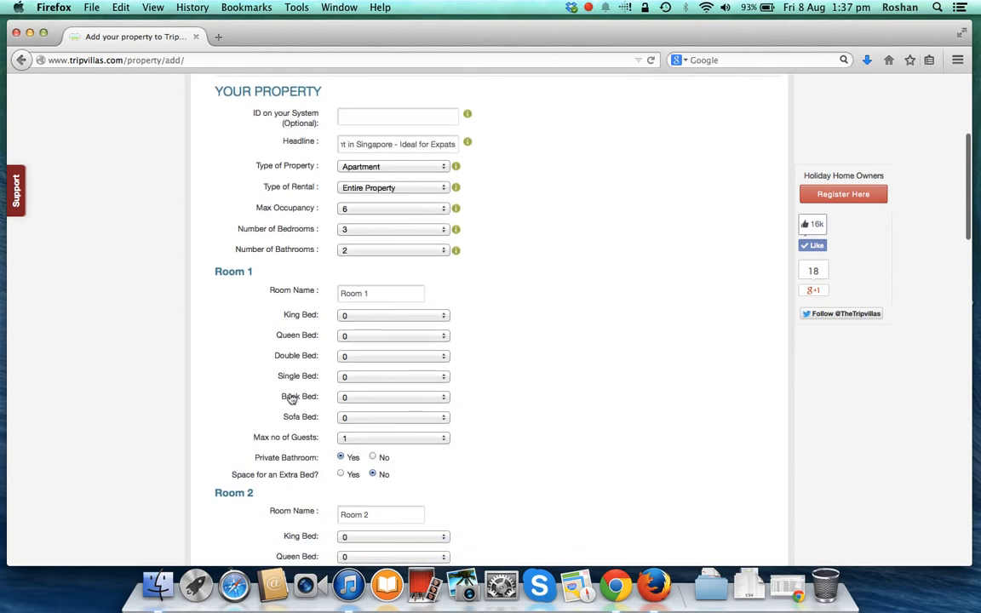
scroll(271, 445, down, 5)
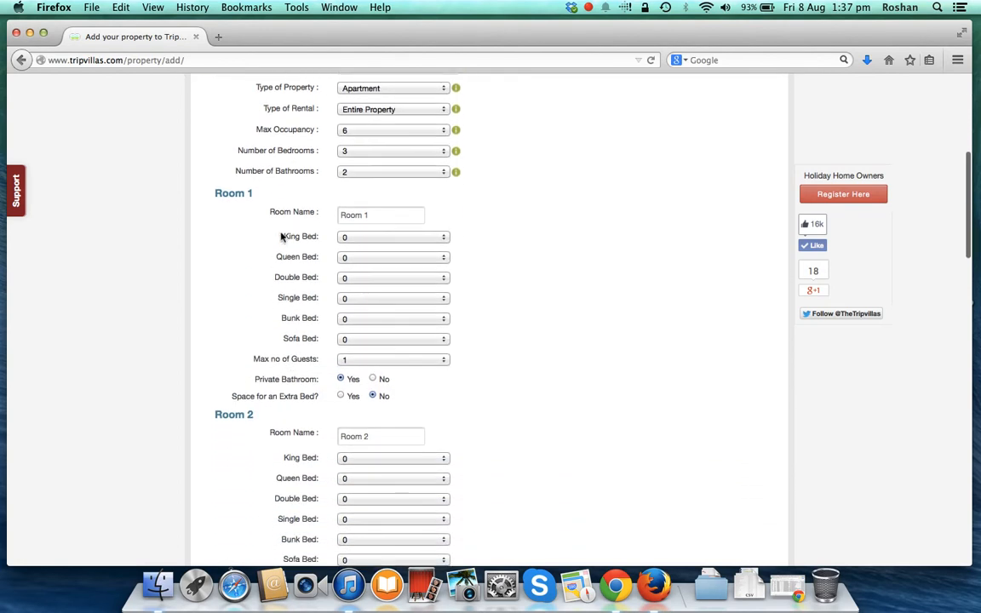
scroll(269, 444, up, 5)
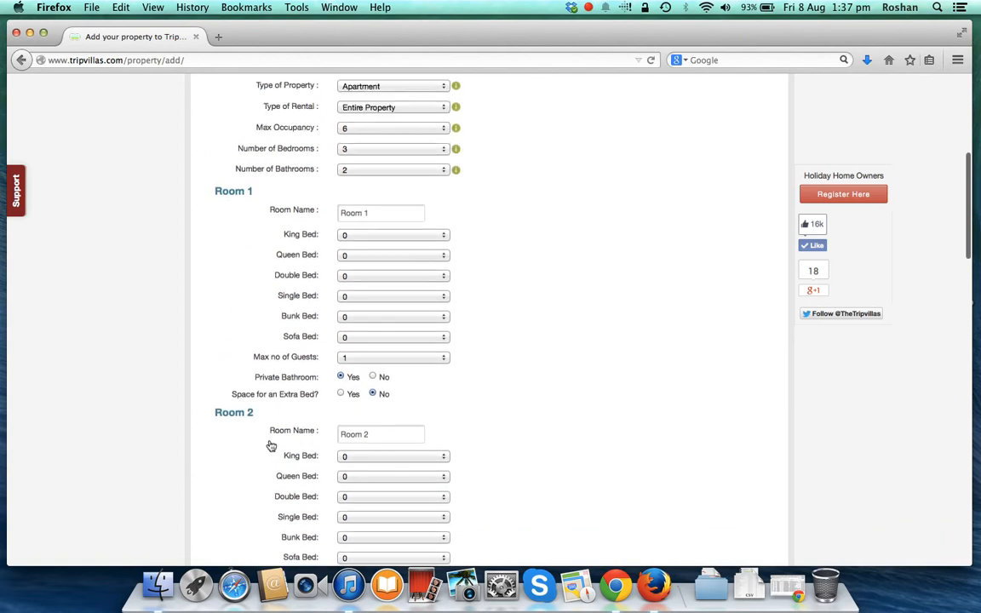
Rename Room 1 to Master Bedroom with one king bed and 2 guests
drag(372, 243, 339, 247)
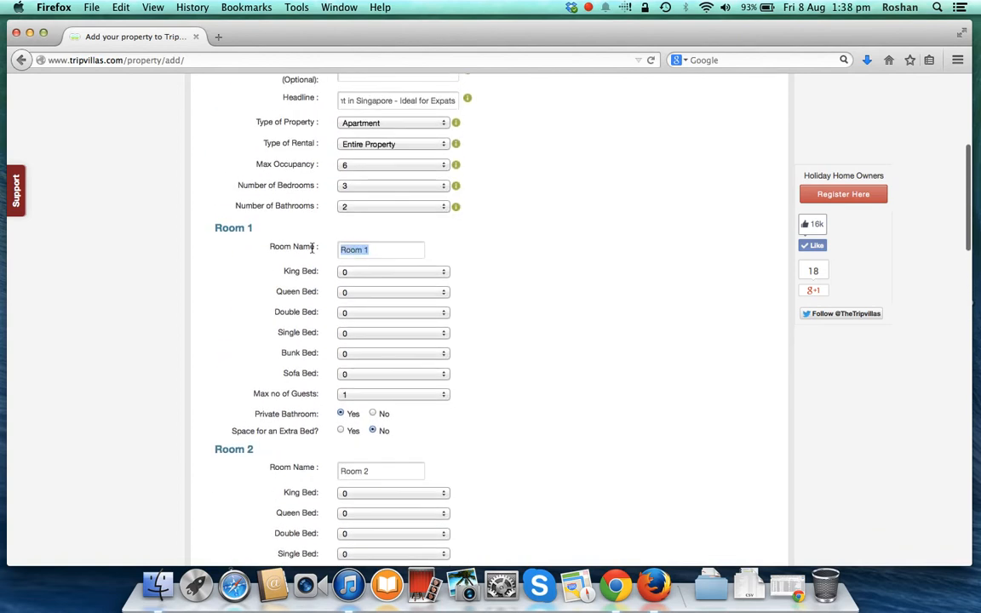
text(Master Bedromm)
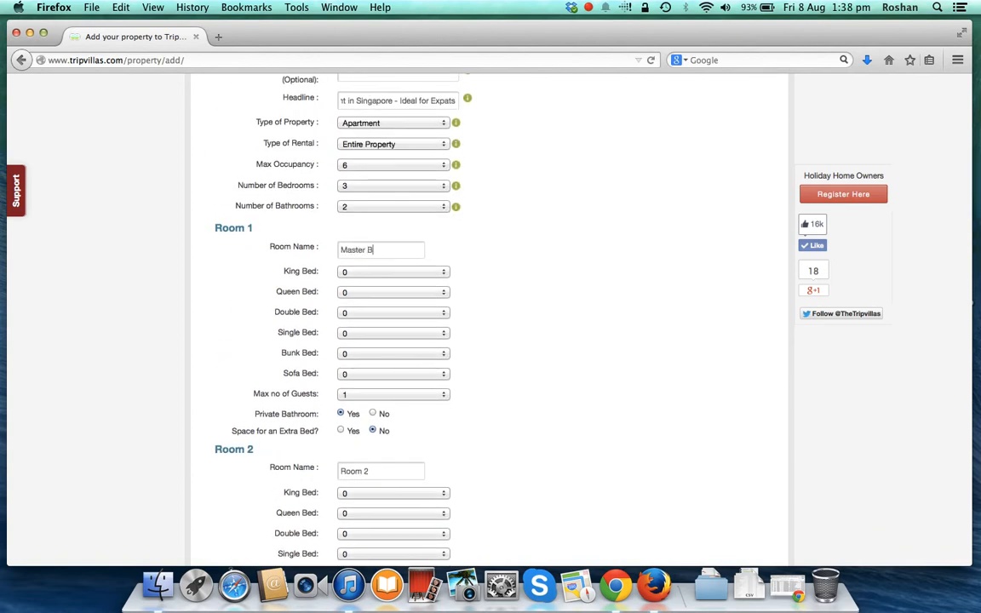
key(BackSpace)
key(BackSpace)
text(om)
key(Tab)
click(357, 272)
click(362, 294)
scroll(311, 342, down, 1)
scroll(324, 341, down, 1)
click(345, 347)
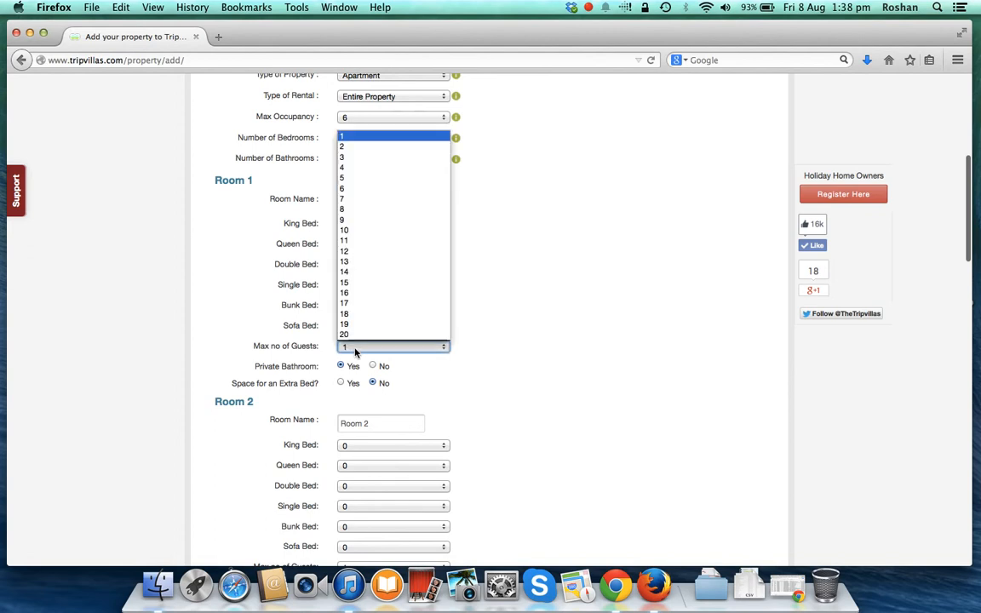
click(351, 147)
scroll(333, 319, down, 2)
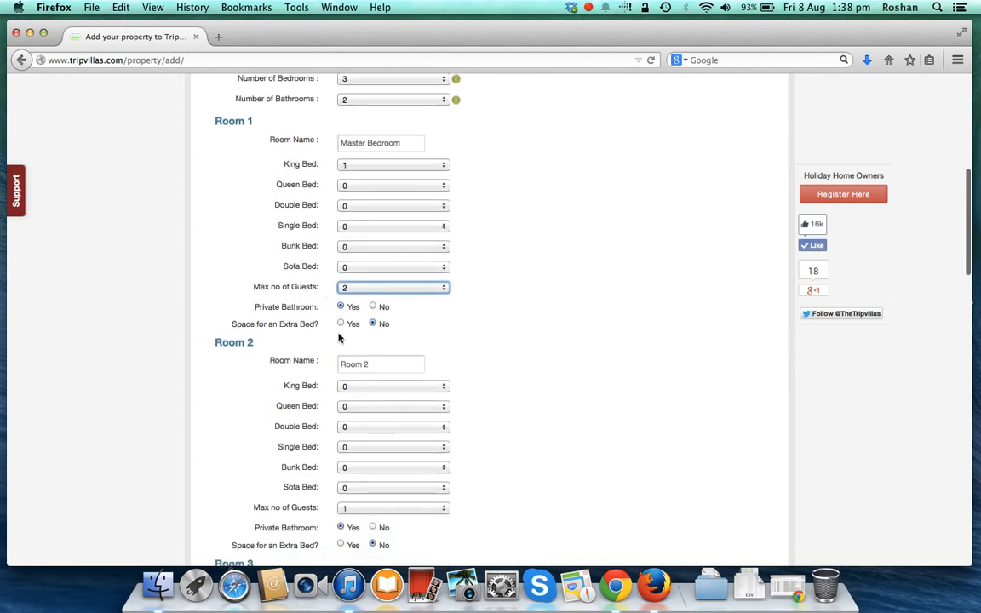
scroll(340, 335, down, 1)
scroll(347, 317, down, 1)
Rename Room 2 to Guest Bedroom: one king bed, 2 guests, no private bathroom
drag(375, 327, 333, 326)
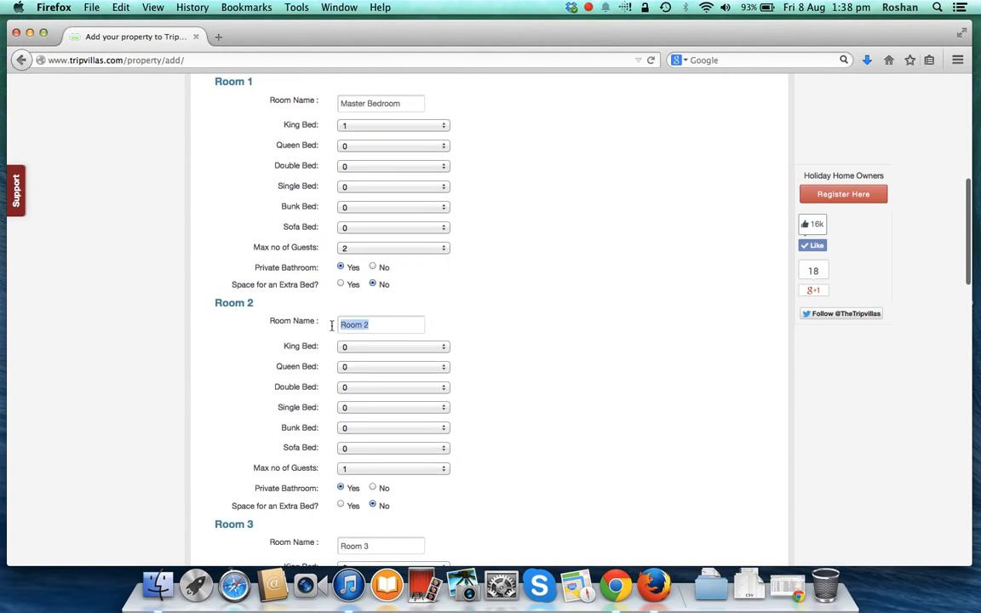
text(Guest )
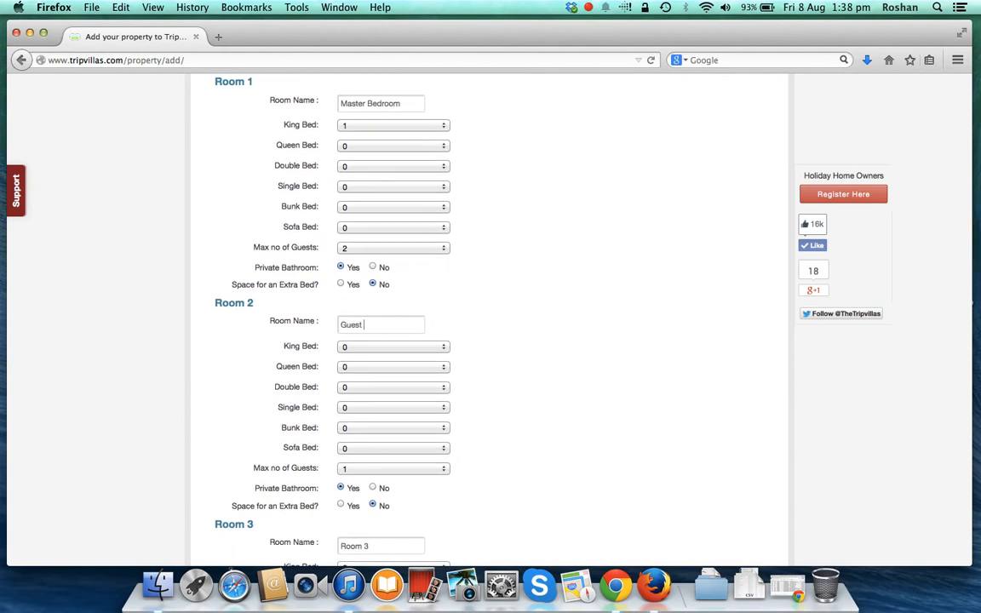
text(Bedroom)
click(368, 347)
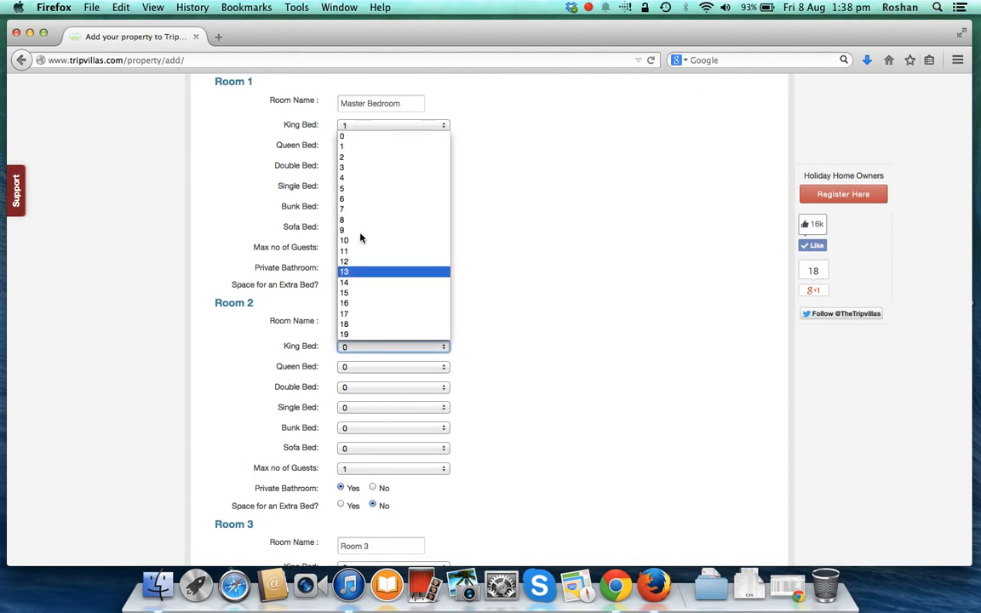
click(372, 147)
scroll(341, 300, down, 2)
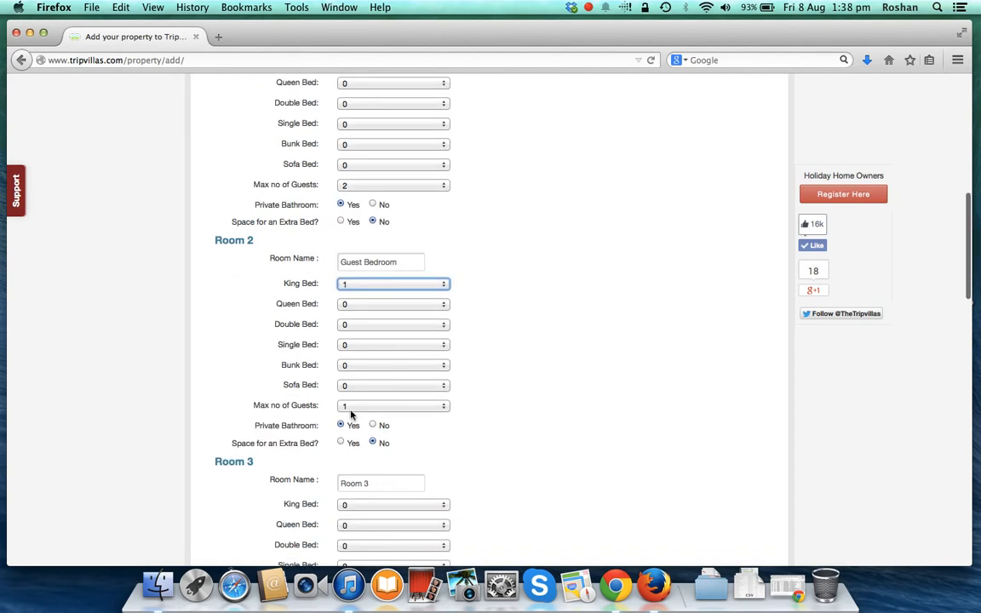
scroll(350, 412, down, 1)
click(367, 398)
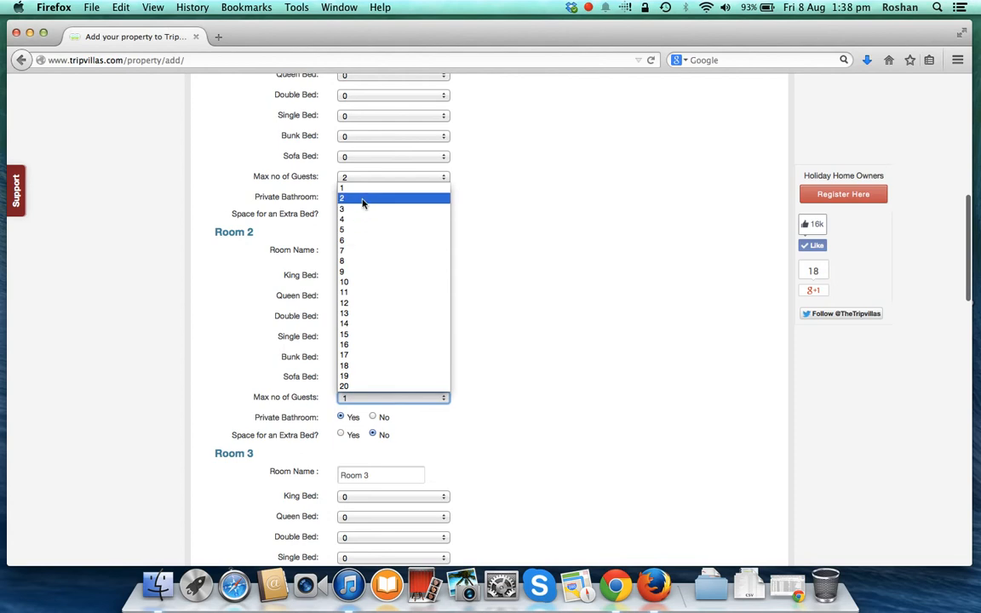
click(368, 211)
scroll(309, 352, down, 3)
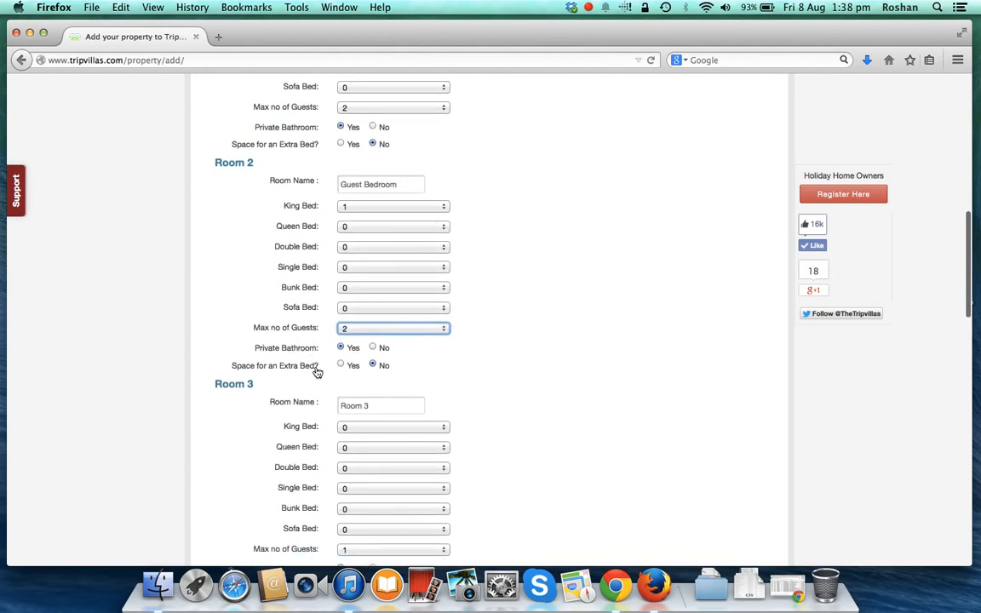
scroll(348, 362, down, 1)
scroll(347, 362, down, 1)
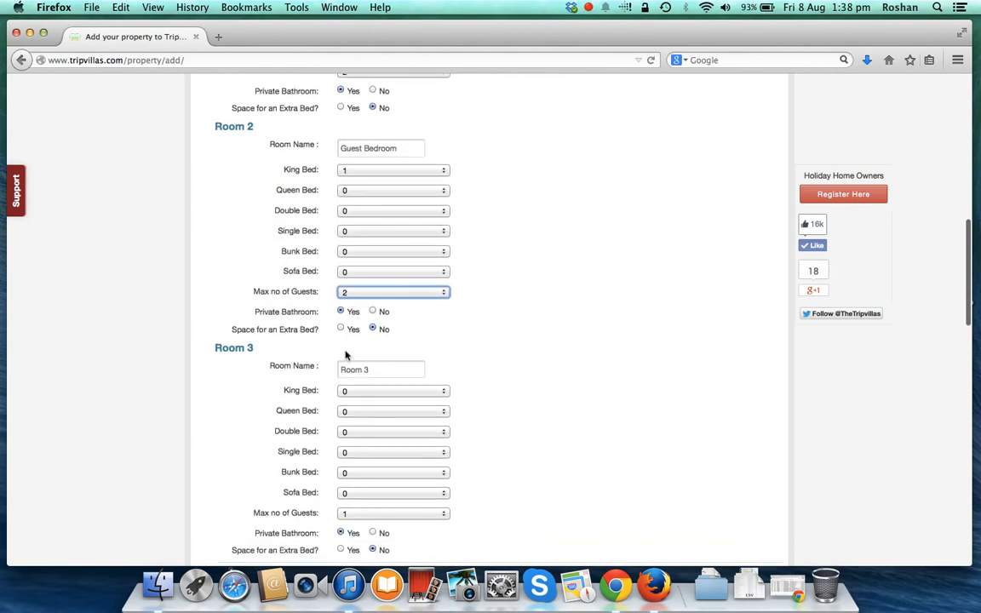
click(372, 312)
scroll(372, 315, down, 1)
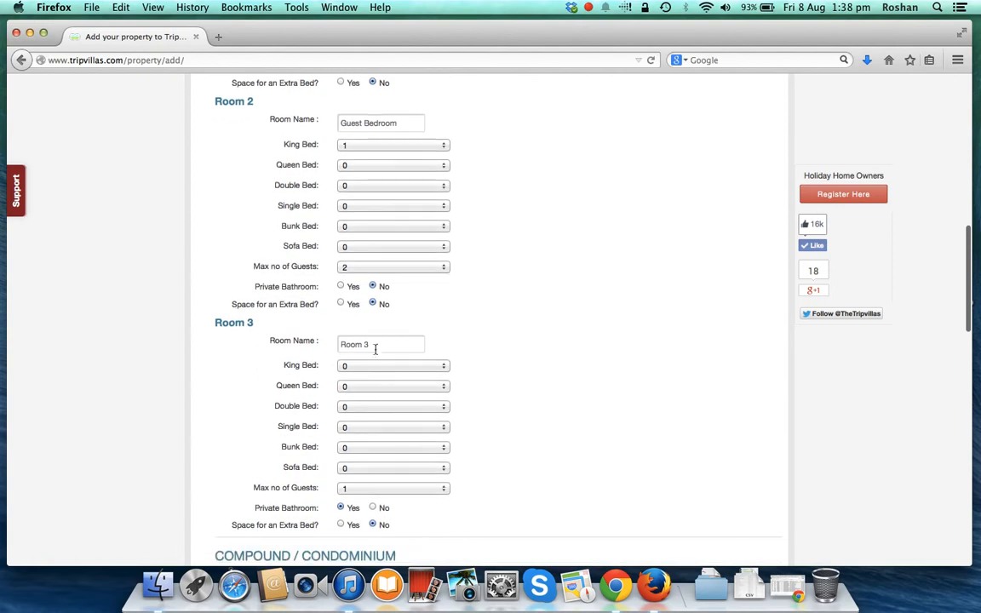
Rename Room 3 to Kid's Room: one bunk bed, 2 guests, no private bathroom
click(340, 345)
text(Kid's)
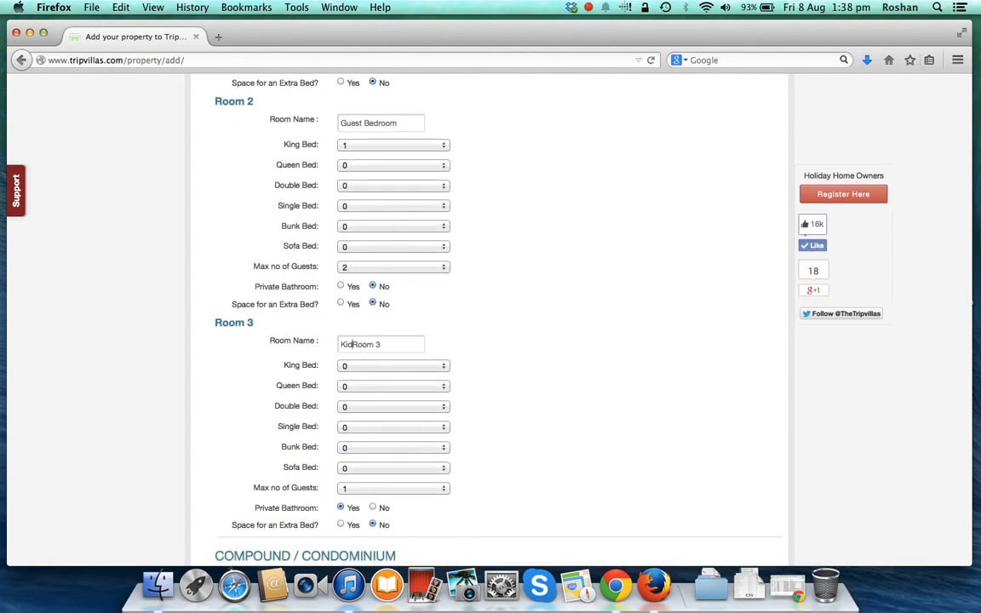
click(396, 345)
key(BackSpace)
scroll(341, 405, down, 1)
click(364, 416)
click(363, 217)
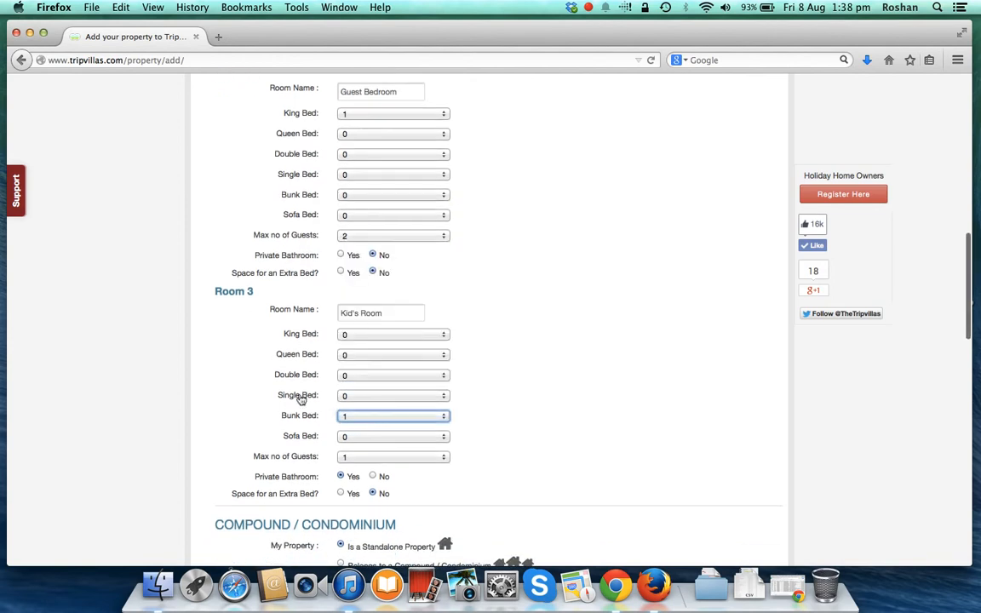
scroll(294, 358, down, 2)
click(345, 410)
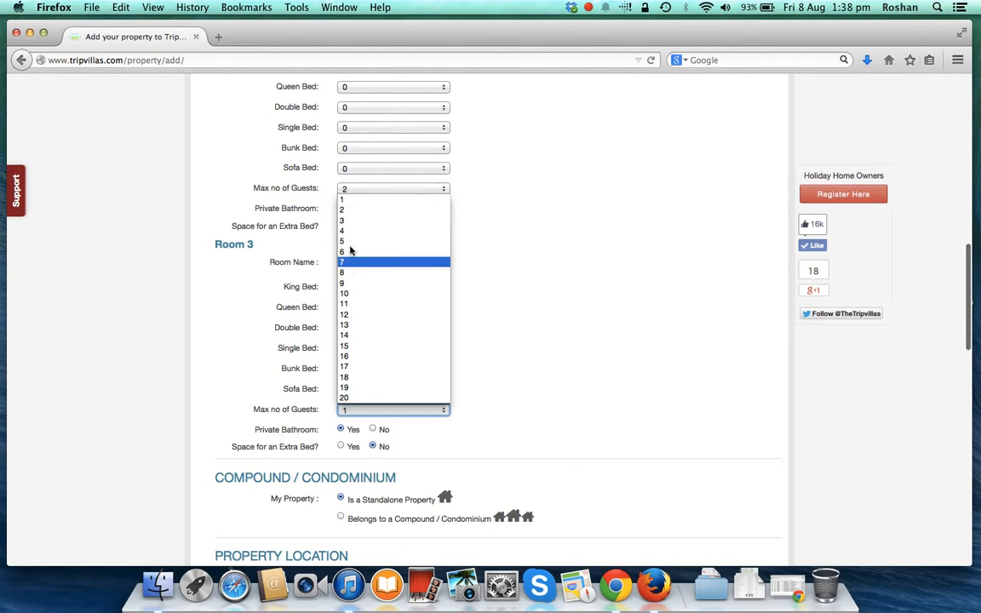
click(353, 216)
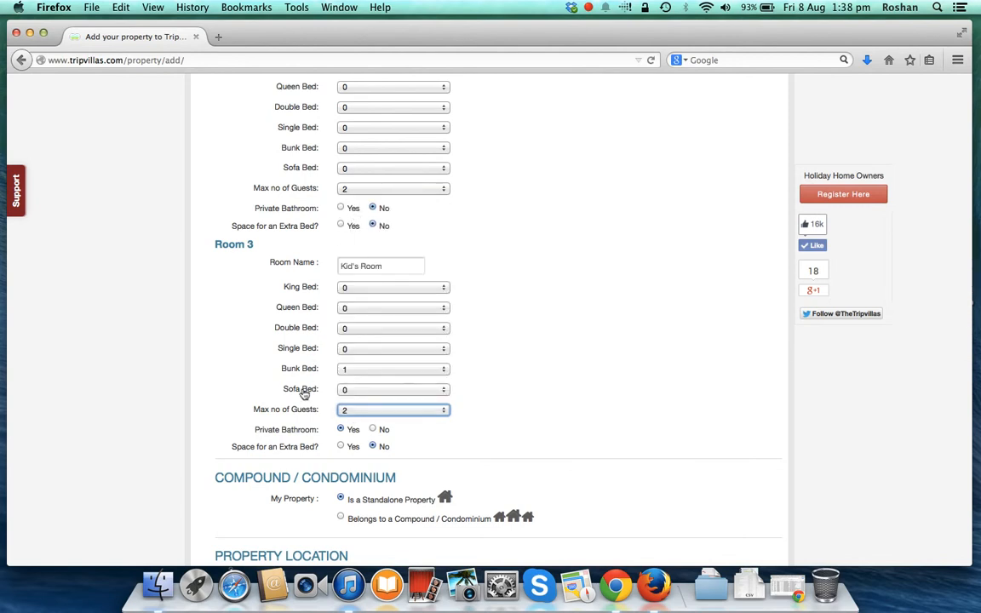
scroll(366, 396, down, 1)
click(372, 402)
scroll(312, 405, down, 5)
scroll(309, 403, down, 1)
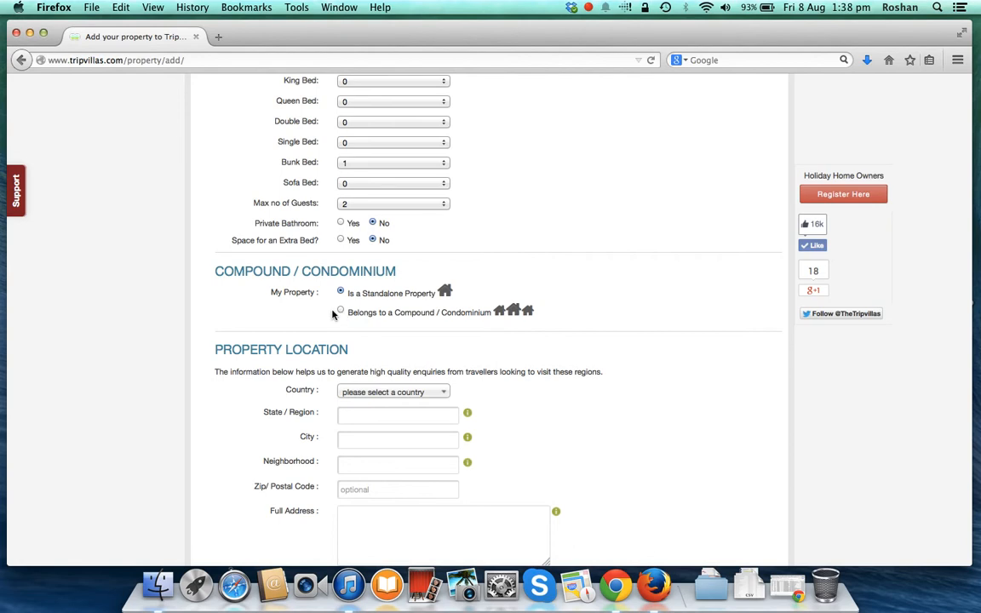
Set the property's country to Singapore
scroll(296, 329, down, 2)
scroll(298, 323, down, 1)
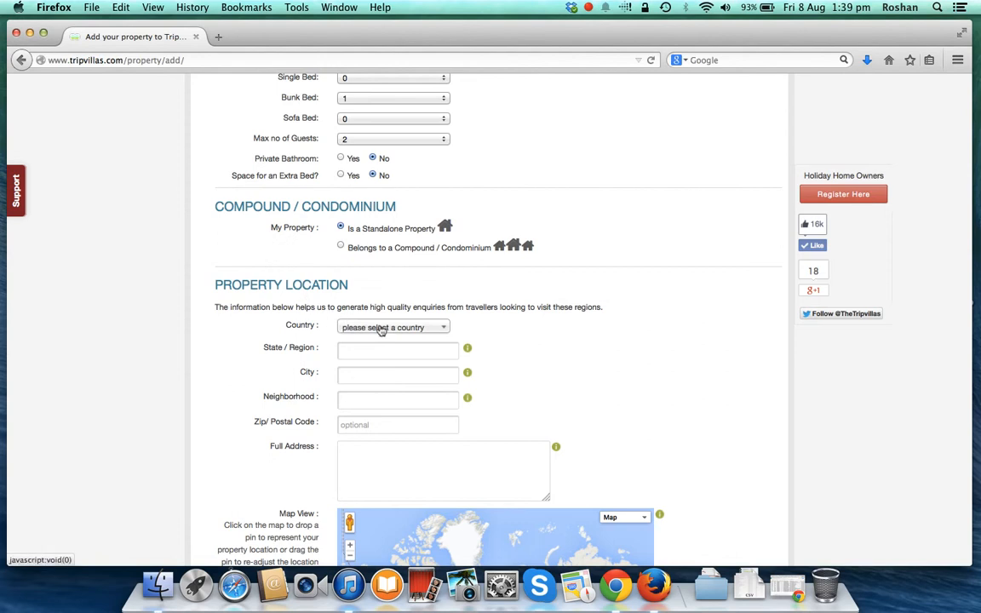
scroll(274, 330, down, 3)
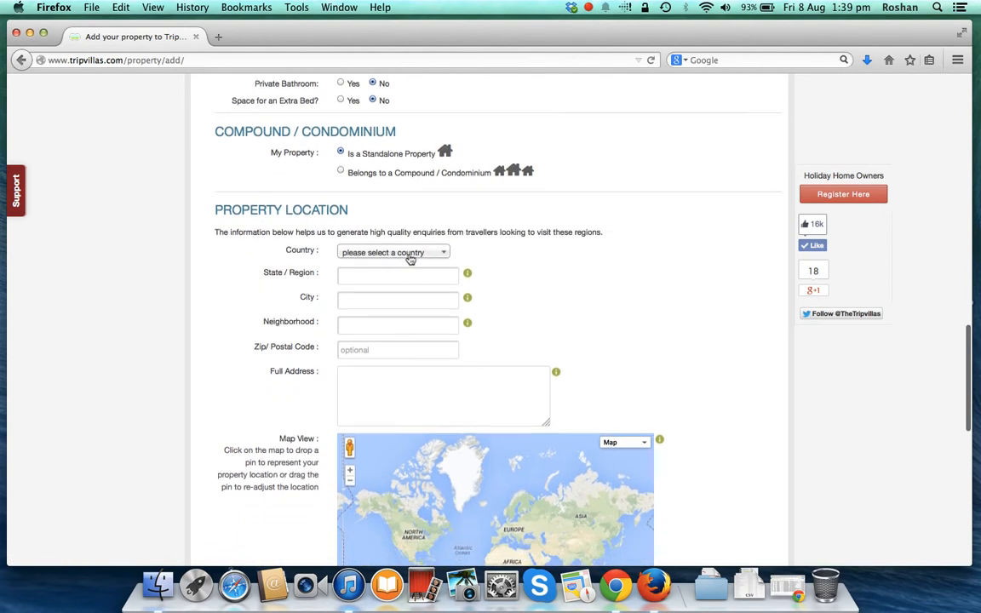
click(409, 254)
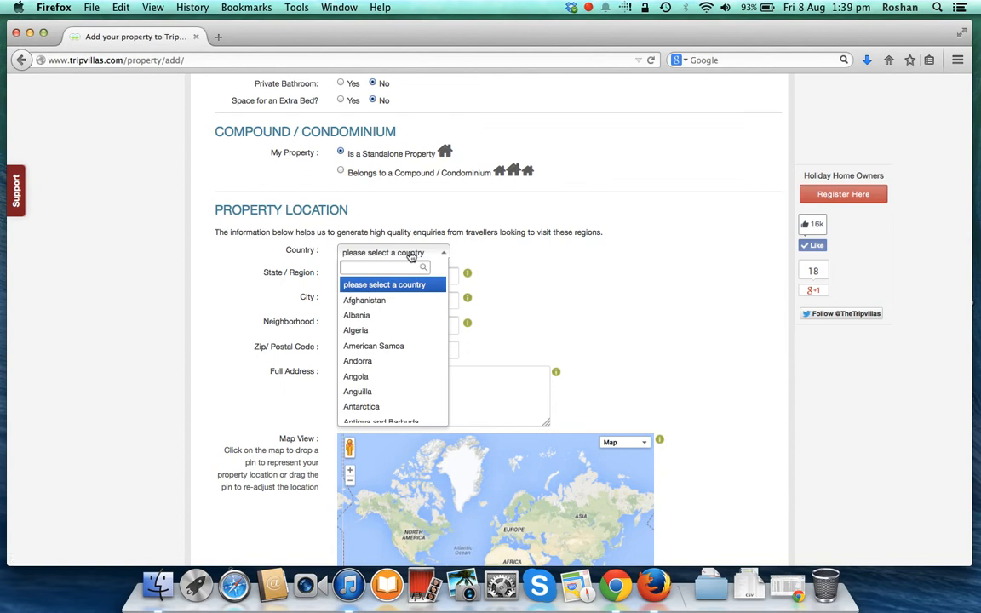
text(singapo)
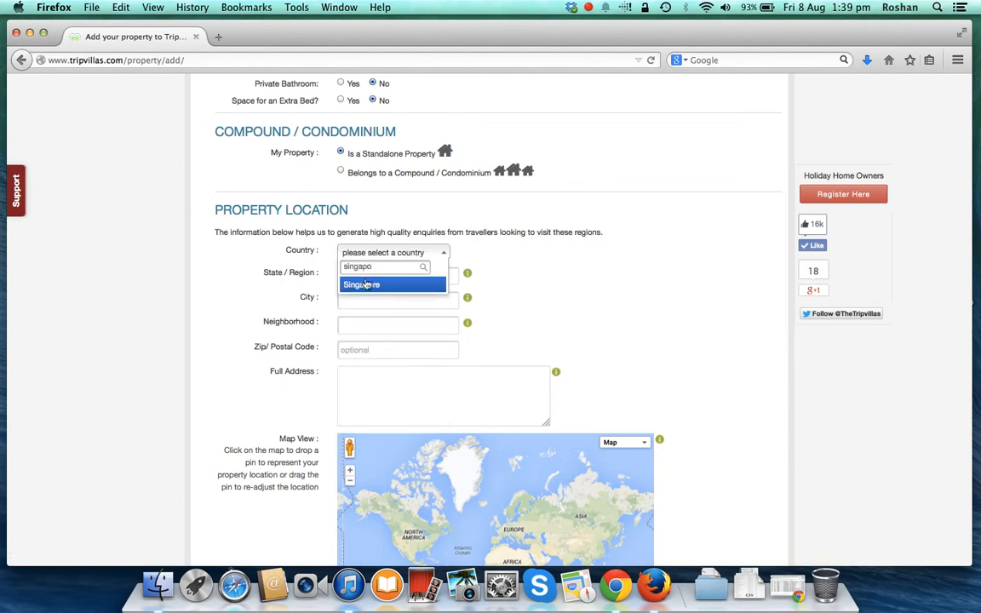
click(365, 284)
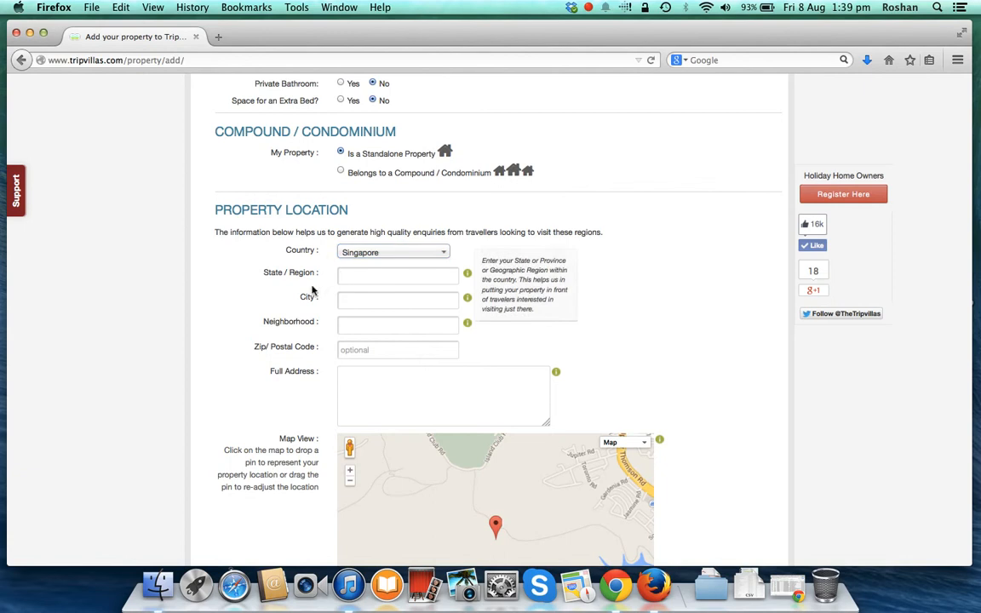
Choose East Coast and Marine Parade as the region and Tanjong Rhu as the city
scroll(341, 273, down, 1)
click(374, 260)
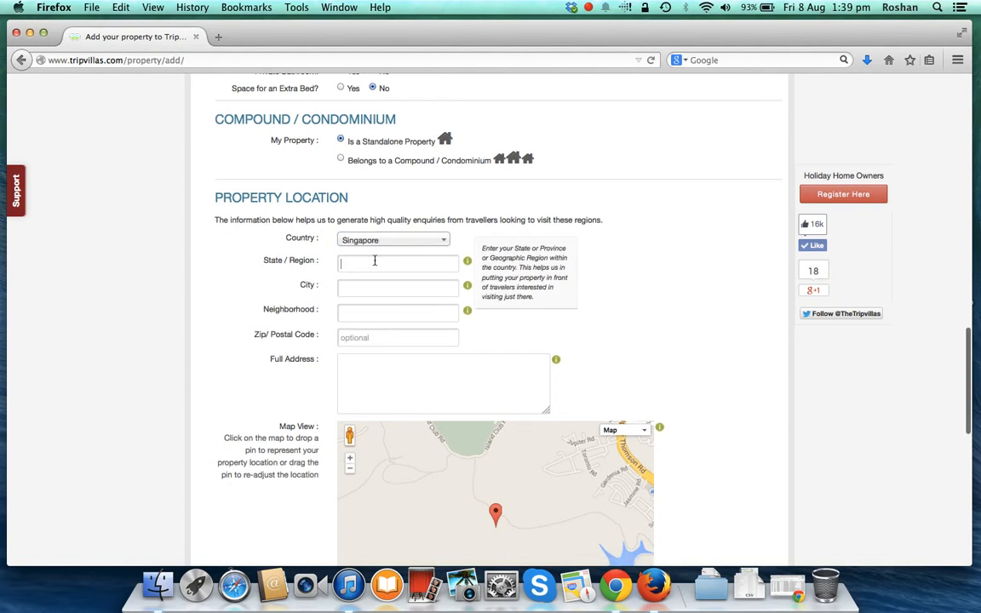
text(East)
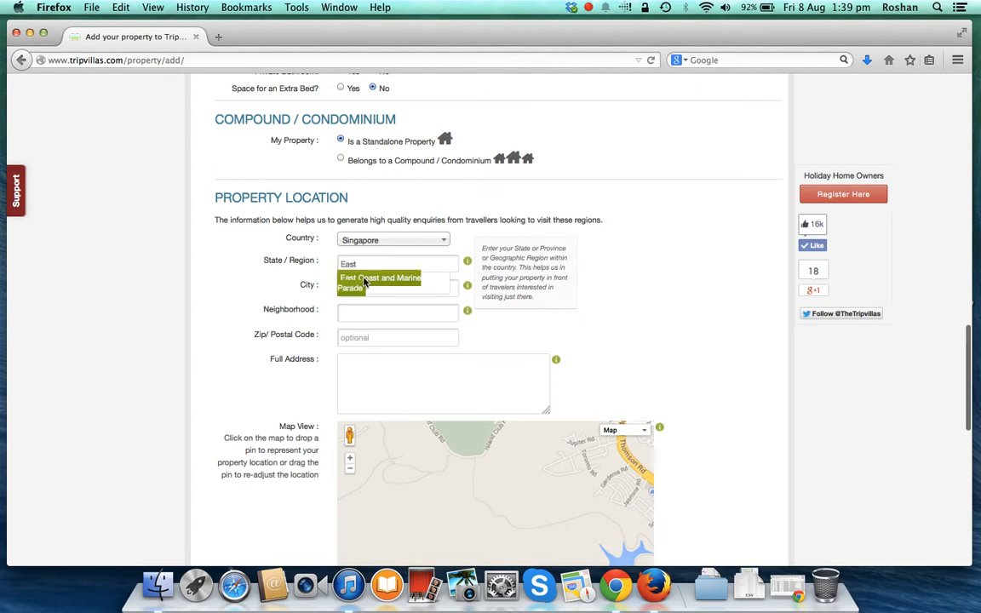
click(384, 281)
click(384, 284)
text(Tanjong Rhu)
Enter Waterfront as the neighborhood, then the postal code and full street address
key(Tab)
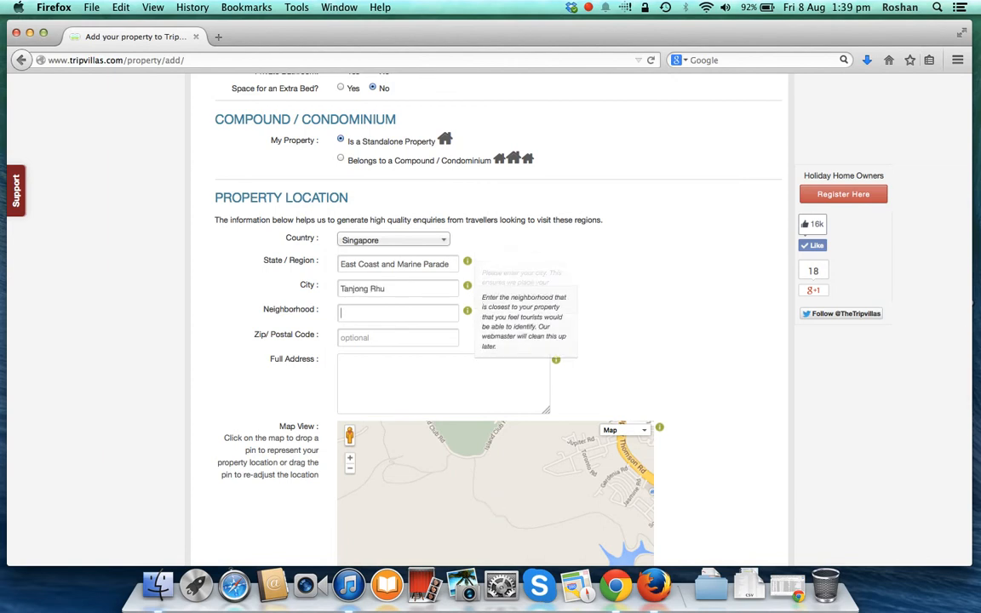
text(Waterfront)
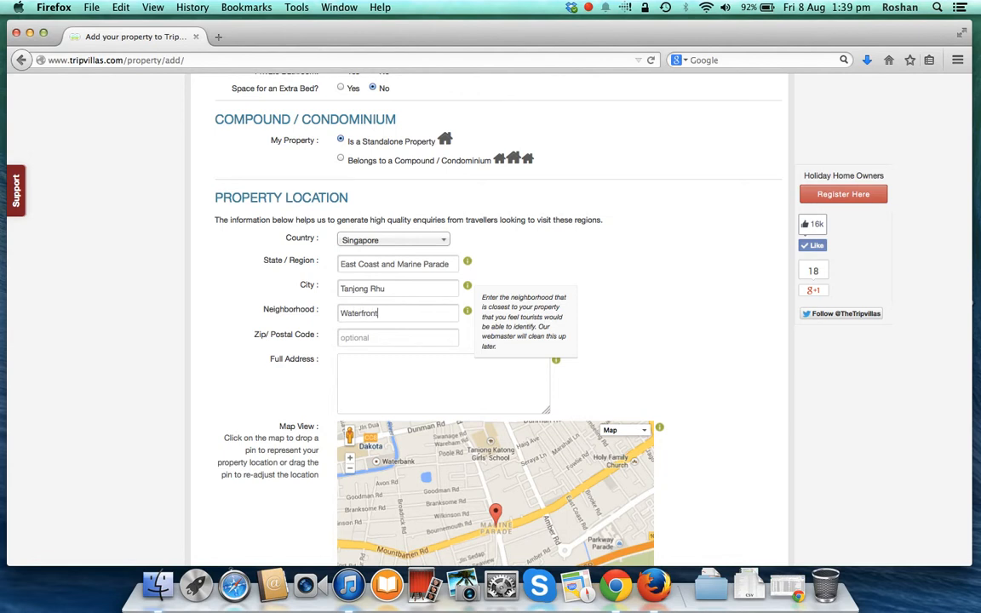
key(Tab)
text(4369)
key(Tab)
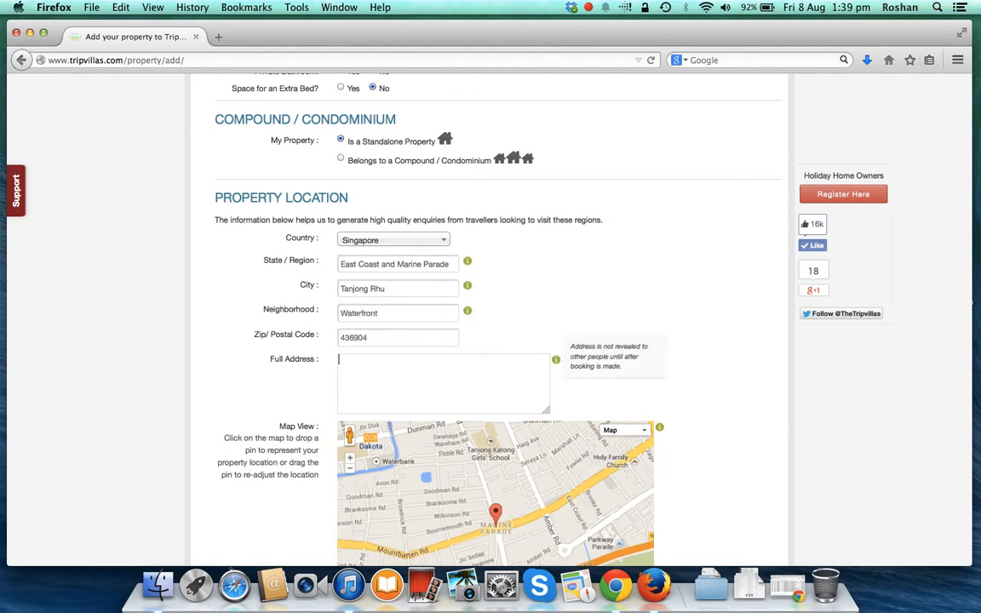
scroll(379, 333, down, 3)
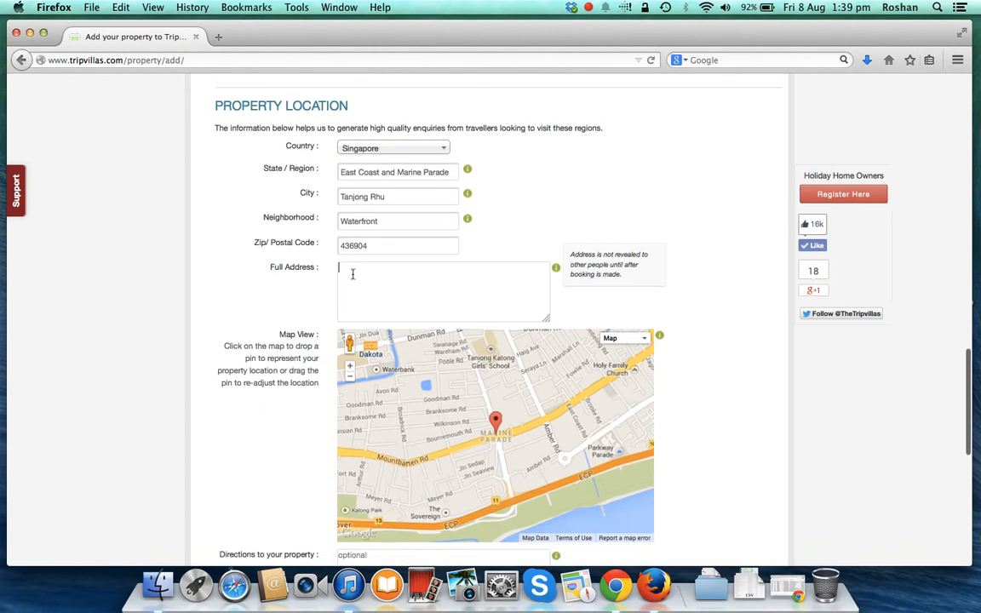
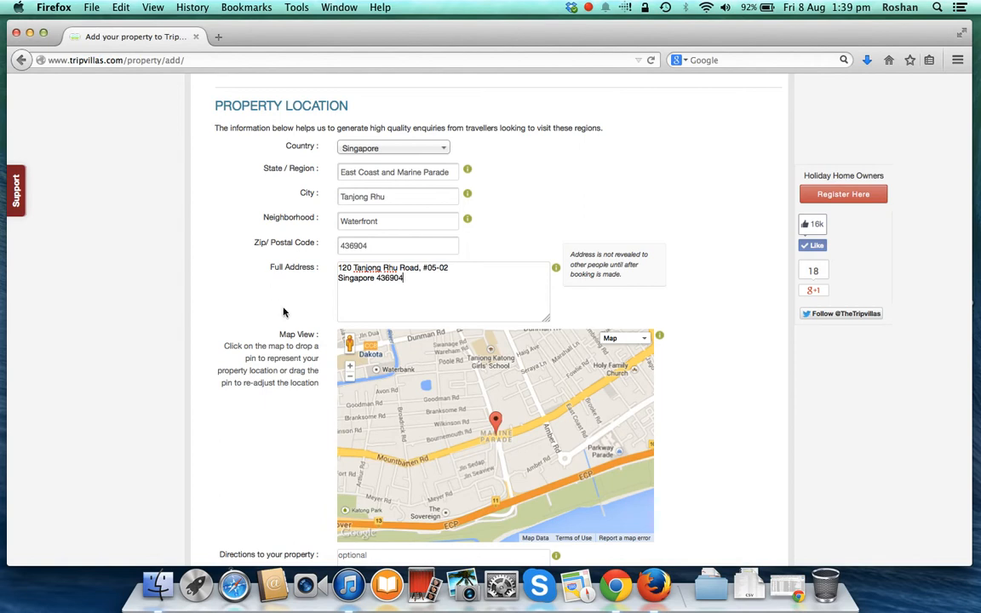
Pan and zoom the Map View to Tanjong Rhu near the Geylang River and Tanjong Rhu Place
scroll(279, 326, down, 3)
scroll(279, 327, down, 3)
drag(411, 333, 668, 280)
drag(494, 311, 526, 427)
drag(495, 317, 495, 281)
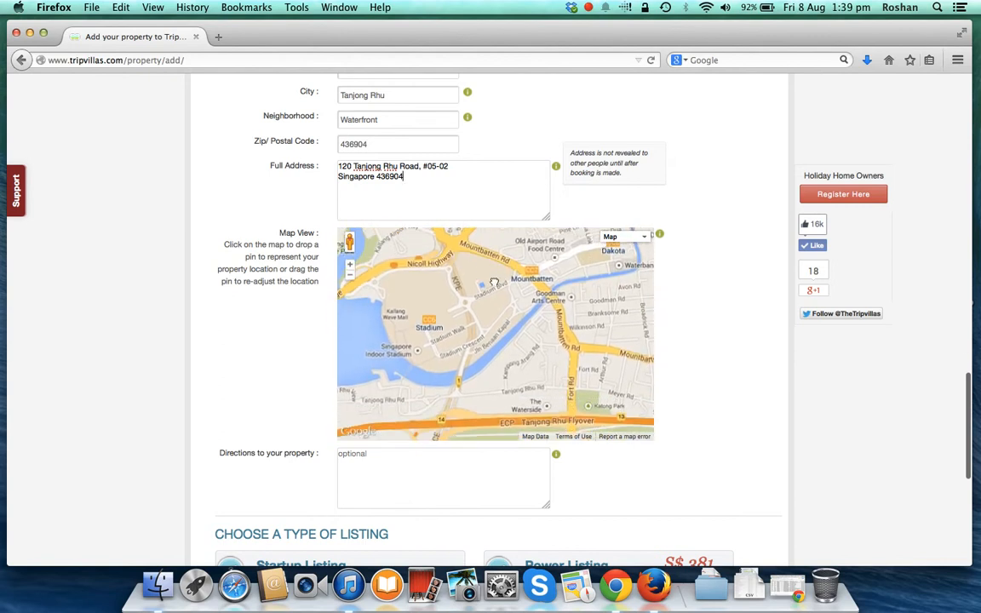
drag(470, 356, 505, 301)
drag(434, 301, 480, 335)
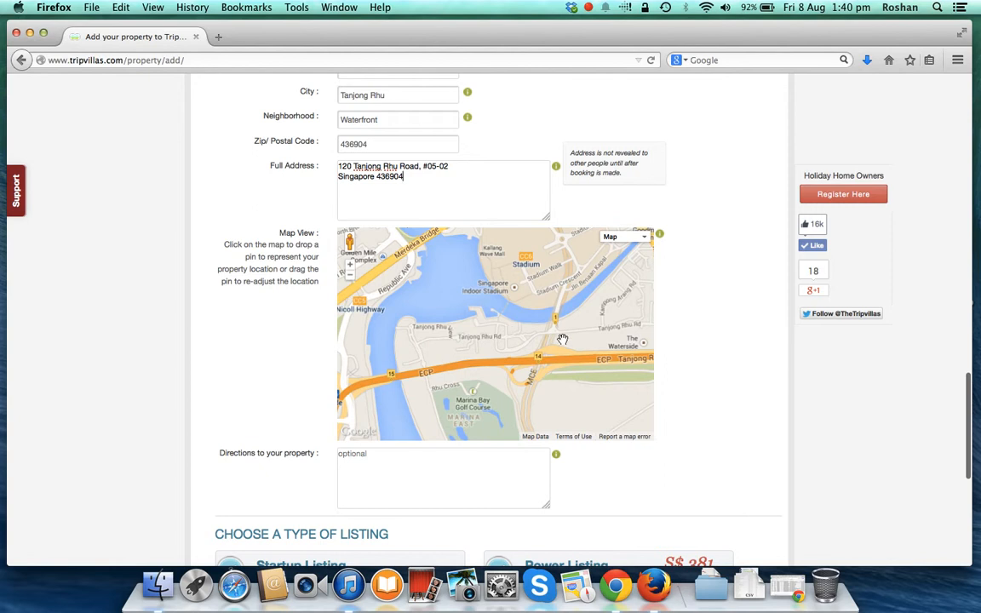
scroll(452, 288, up, 3)
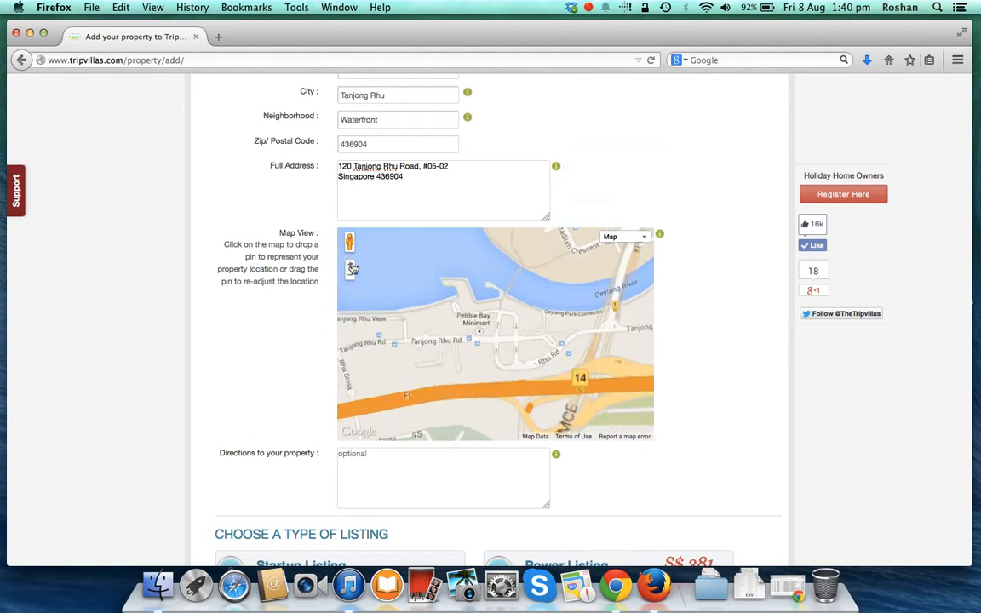
drag(507, 318, 437, 325)
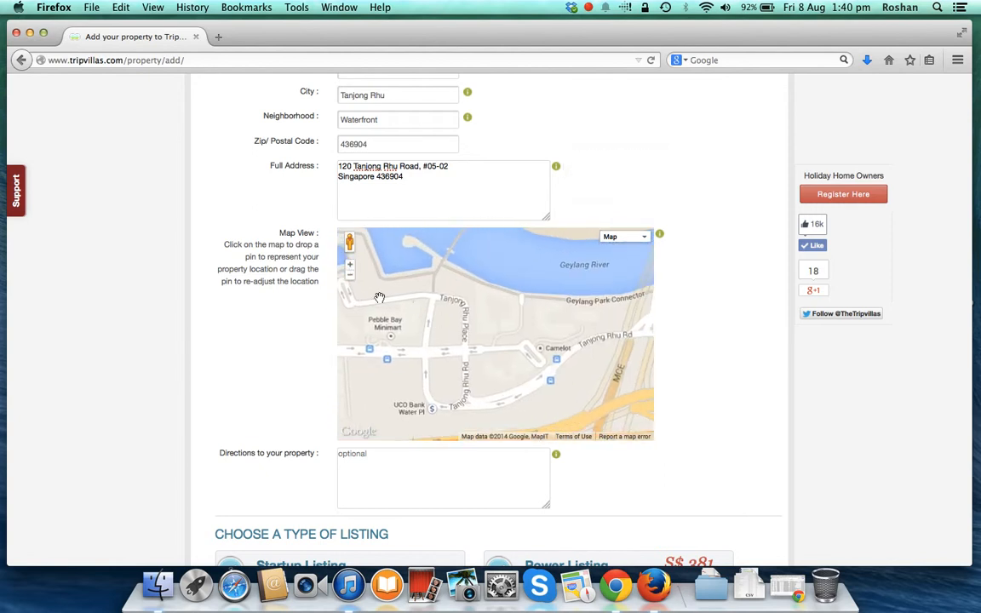
click(350, 268)
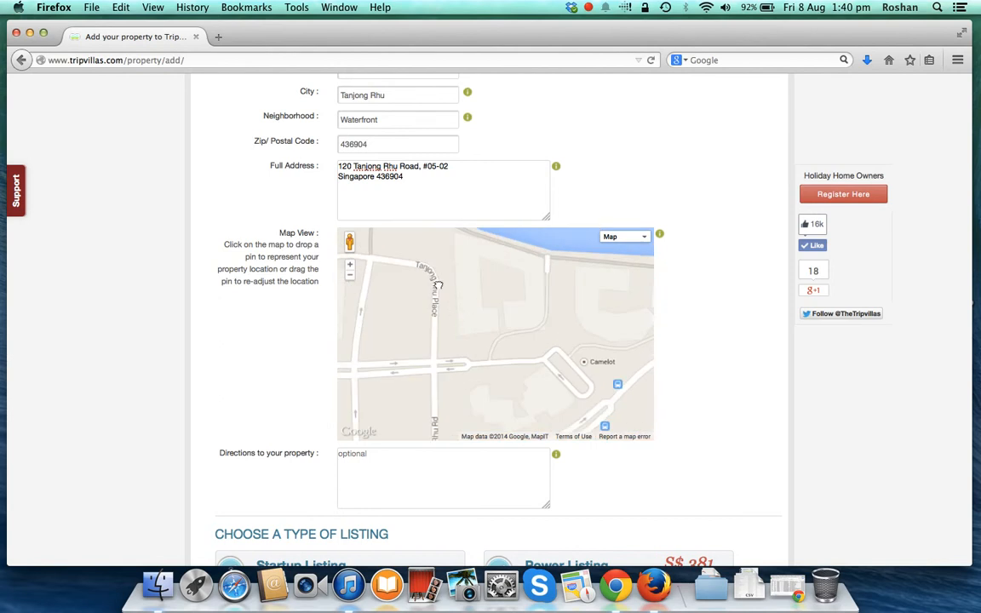
drag(441, 280, 432, 315)
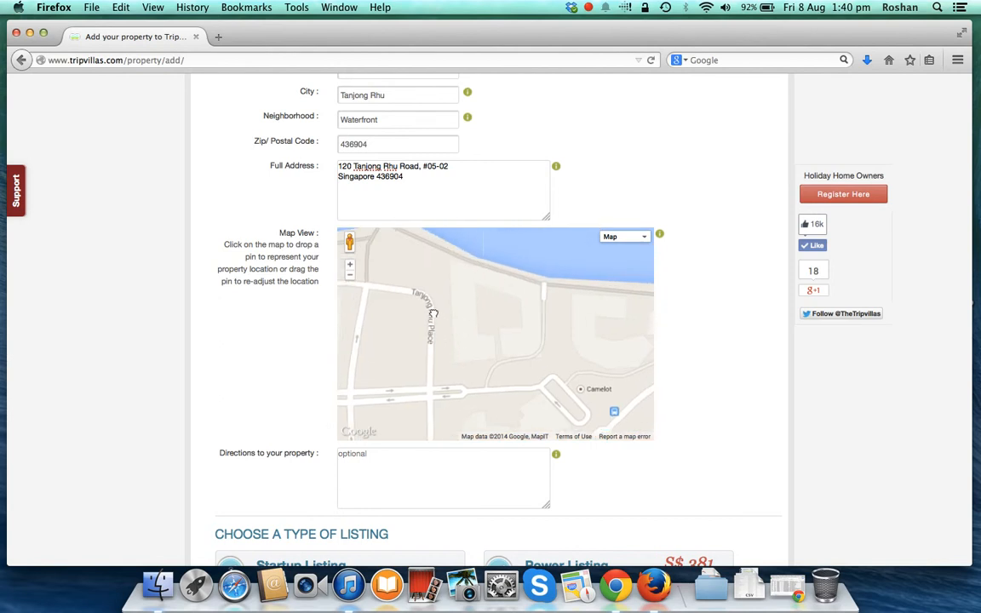
Switch the map to Satellite and drop the location pin on the condominium building
click(633, 237)
click(629, 264)
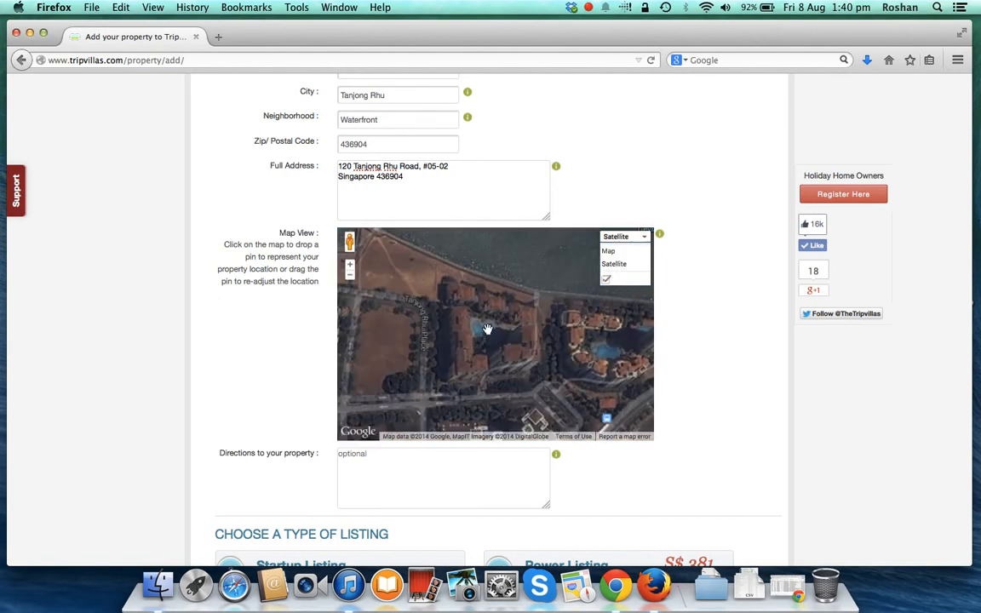
drag(410, 345, 381, 347)
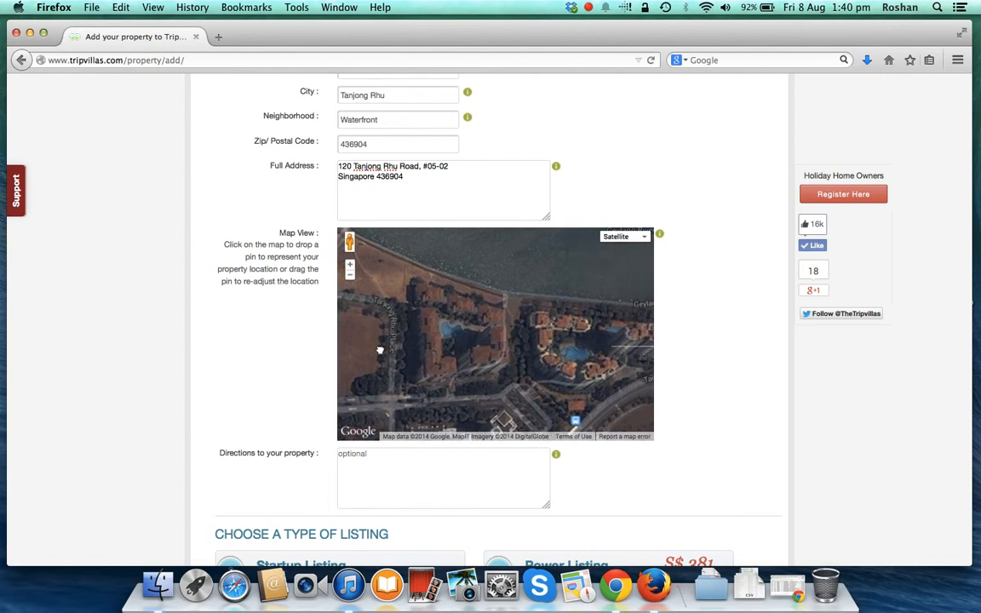
click(444, 353)
scroll(257, 339, down, 5)
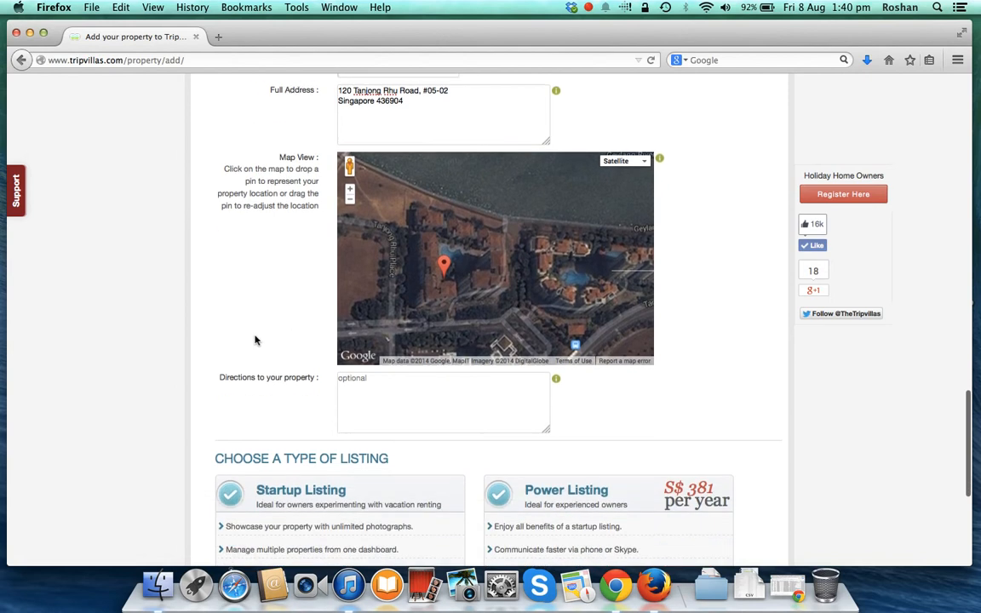
scroll(257, 339, down, 1)
Enter directions: get off at Stadium MRT, walk through the indoor stadium, cross the bridge; Casuarina Cove is on the left
click(475, 278)
text(Get off at Stadium MRtT. Walk through the indoro)
key(BackSpace)
key(BackSpace)
text(or stadium and cross over the bridg)
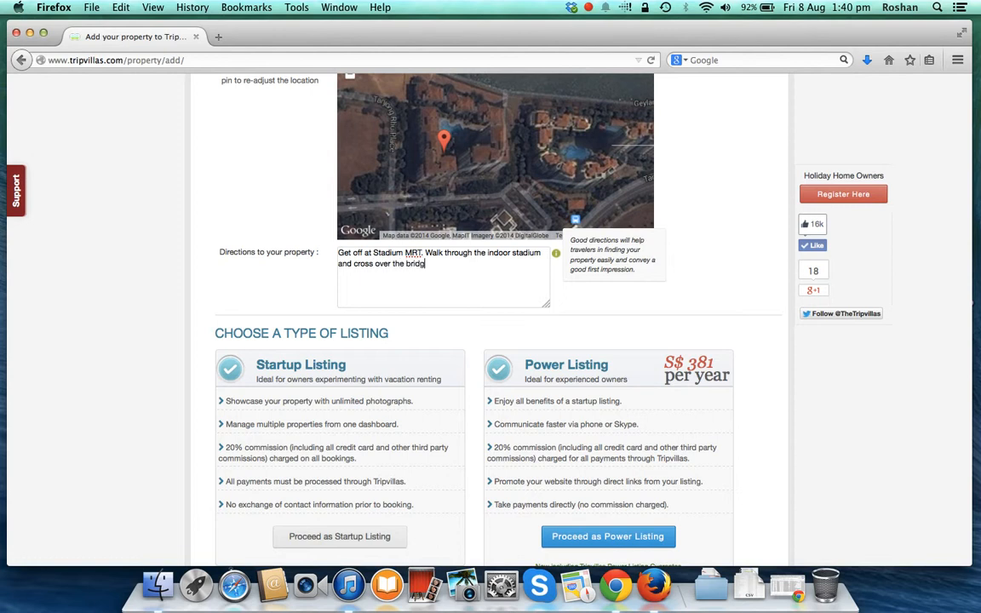
text(e. Casuarina Cove is the condiminium c)
text(n your )
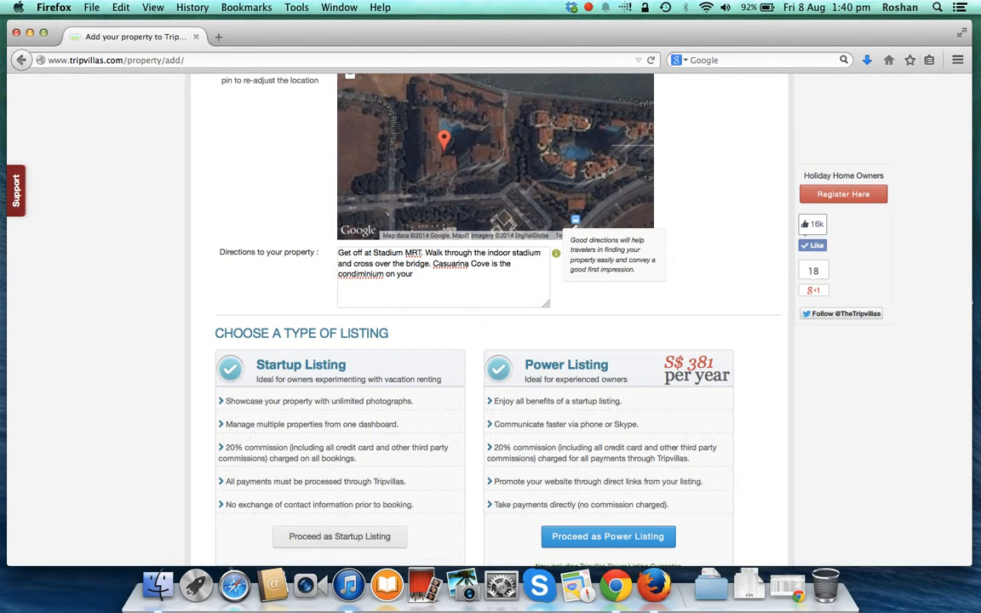
text(left hand side.)
scroll(279, 264, down, 5)
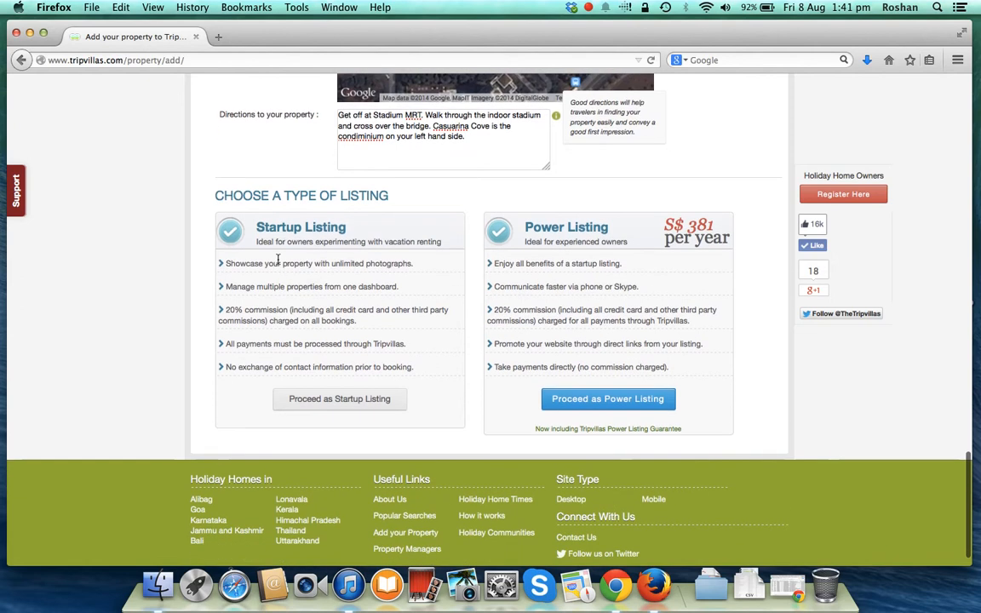
Continue as a Startup Listing and describe the spacious 3 Bedroom Singapore apartment, its Jet pool, Barbeque pits and gym
click(334, 400)
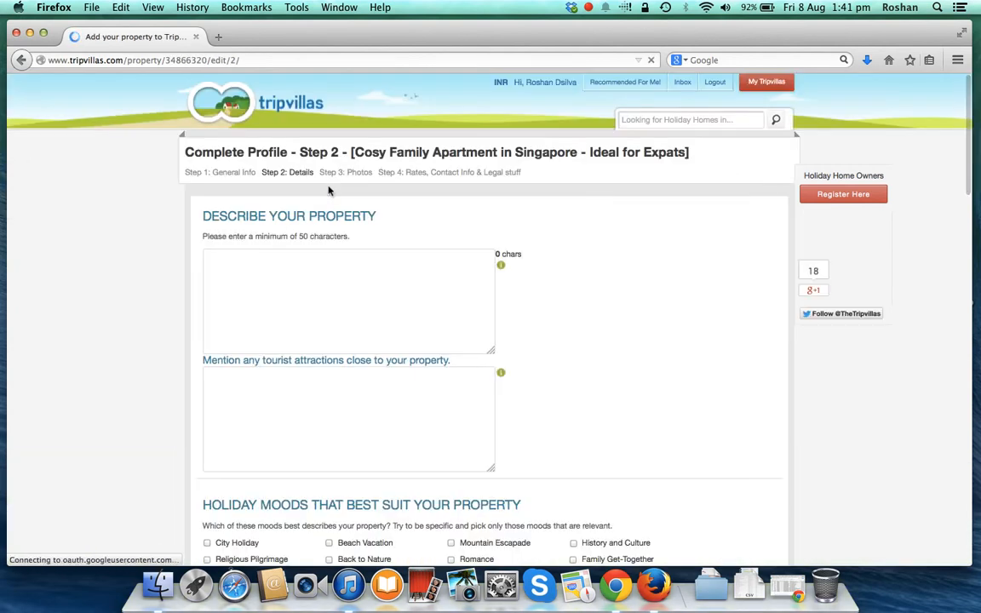
scroll(360, 258, down, 3)
click(379, 187)
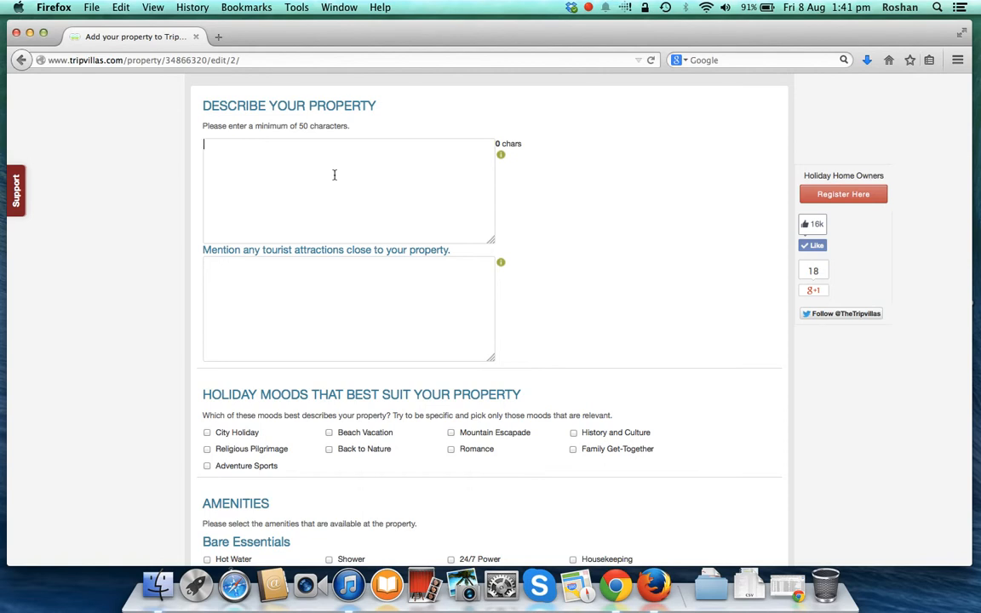
text(My apartment)
key(BackSpace)
key(BackSpace)
key(BackSpace)
key(BackSpace)
key(BackSpace)
key(BackSpace)
key(BackSpace)
key(BackSpace)
key(BackSpace)
key(BackSpace)
key(BackSpace)
key(BackSpace)
text(Our apartments is a large spacio)
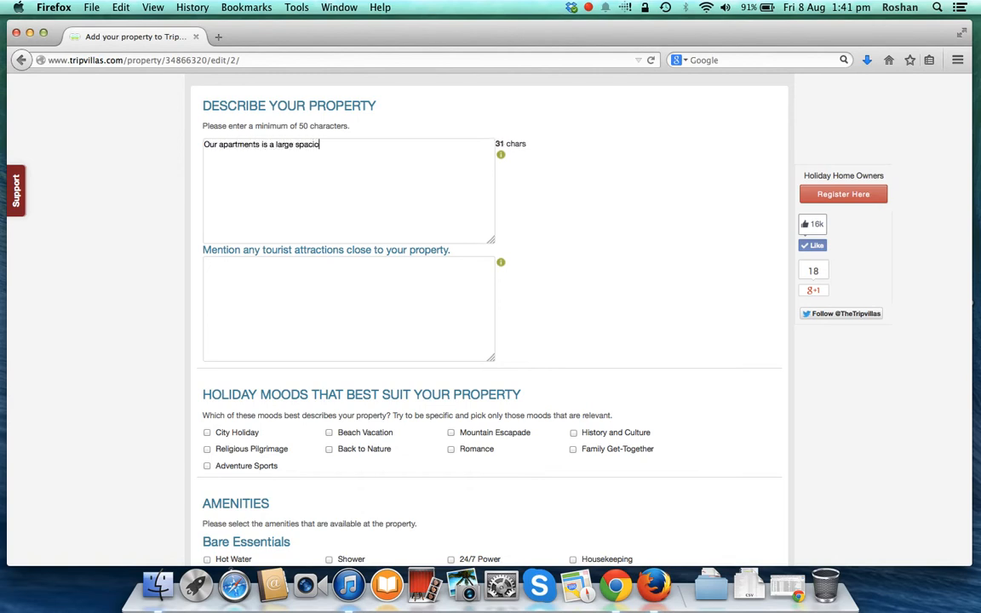
text(us 3 Bedroom in one of the nicest par)
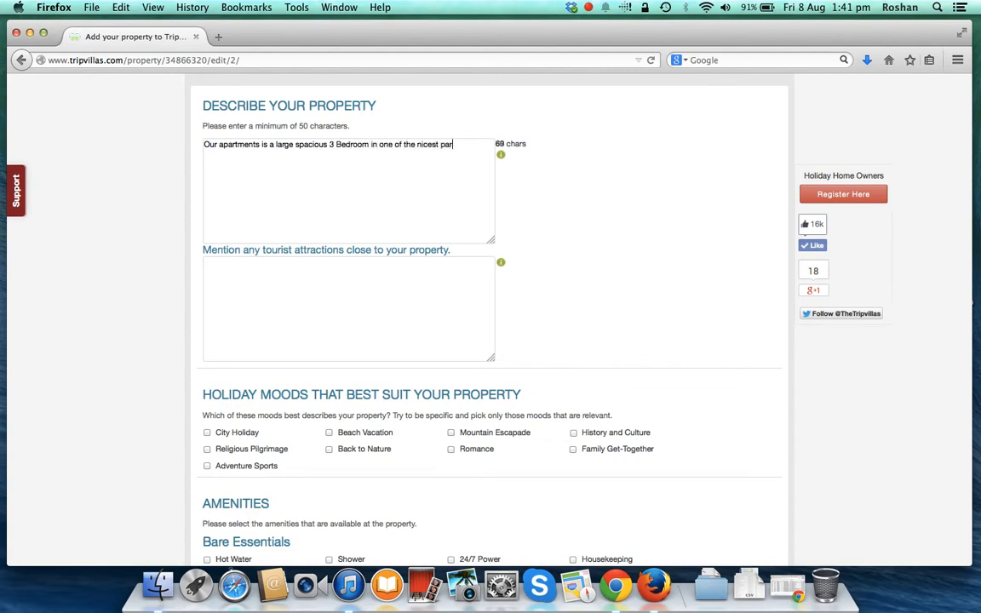
text(ts of sin)
text(Singapore.)
text( You can )
text(walk to )
text(the MRT )
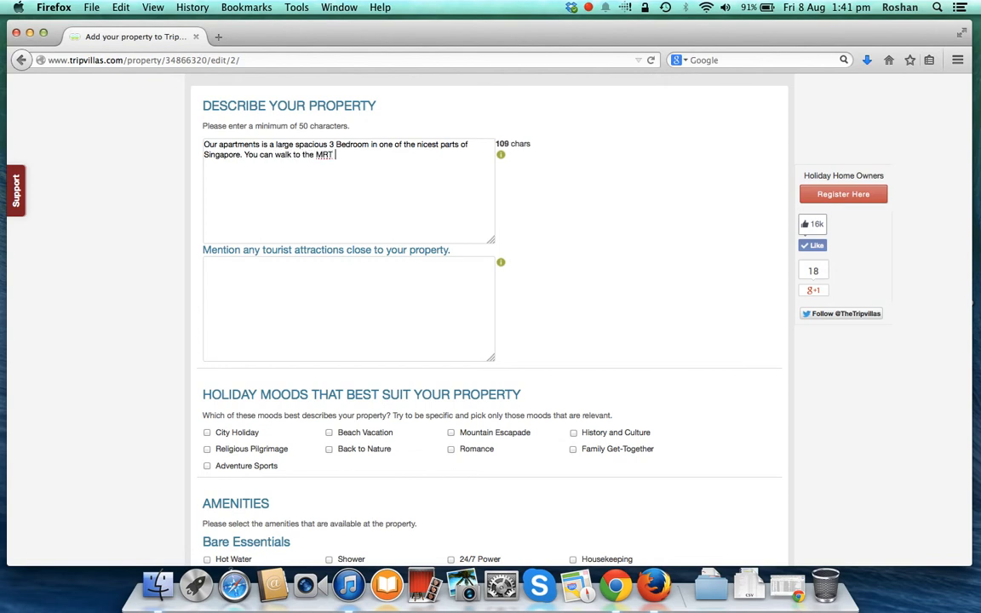
text(which takes you in under 15 mins )
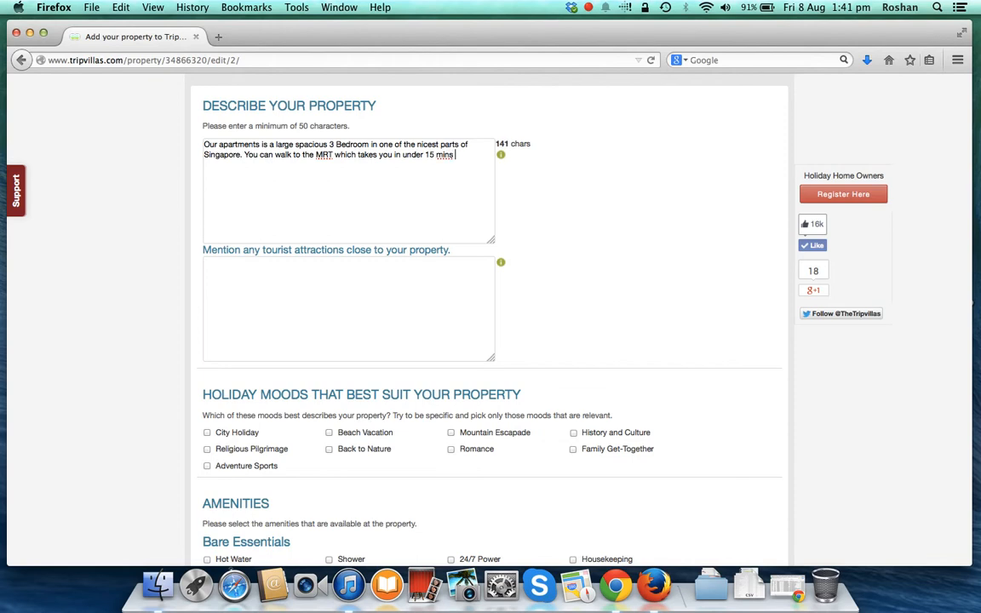
text(to pretty much most of)
text( the dow)
text(ntown at)
text(tractio)
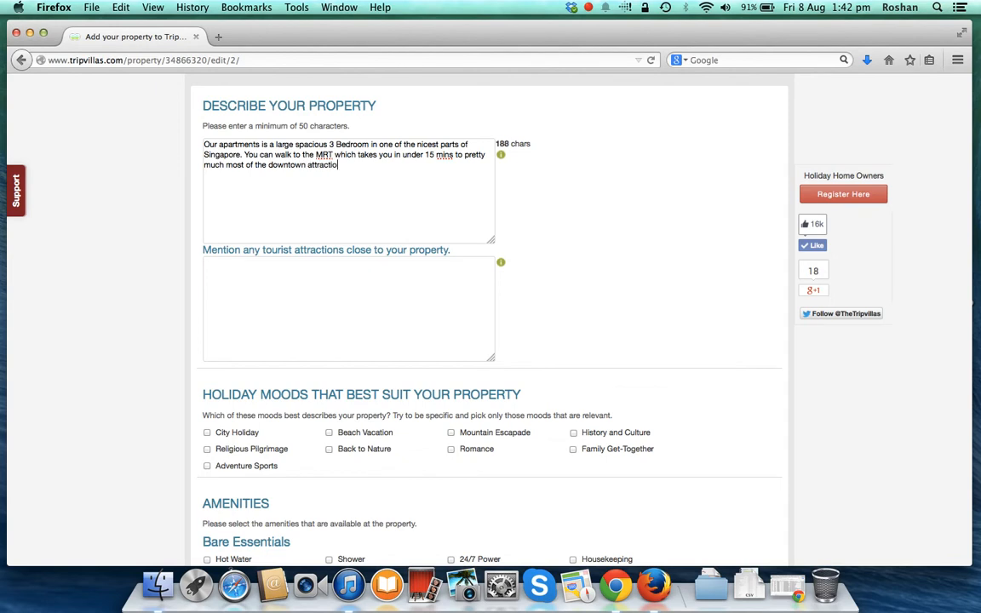
text(ns. The cond)
text(omiu)
text(um has a poo)
text(l, chi)
text(ldren's play )
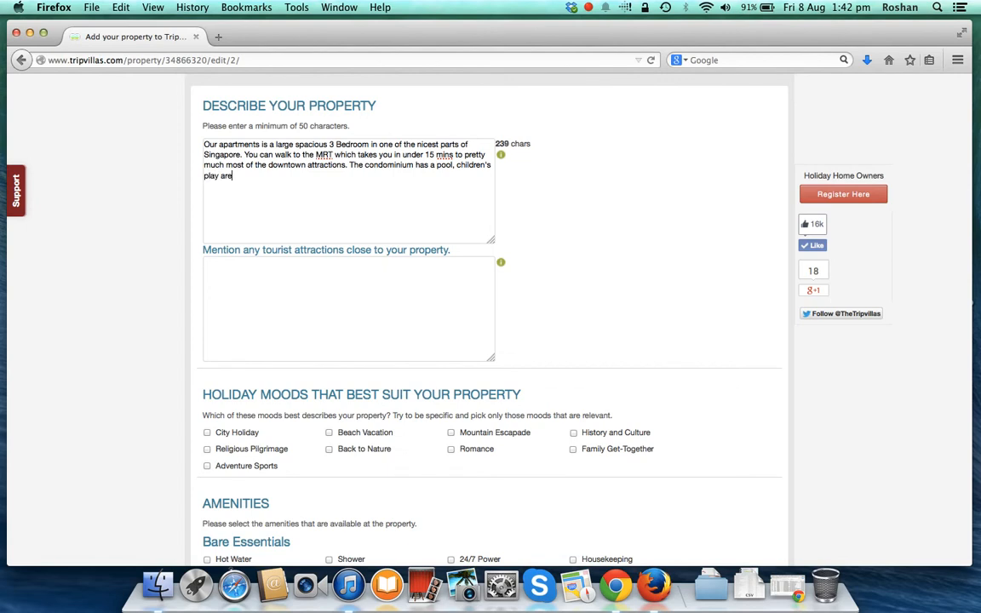
text(area, a koi opind a)
key(BackSpace)
key(BackSpace)
key(BackSpace)
key(BackSpace)
key(BackSpace)
text(nd and a vendinng machine. It also ha)
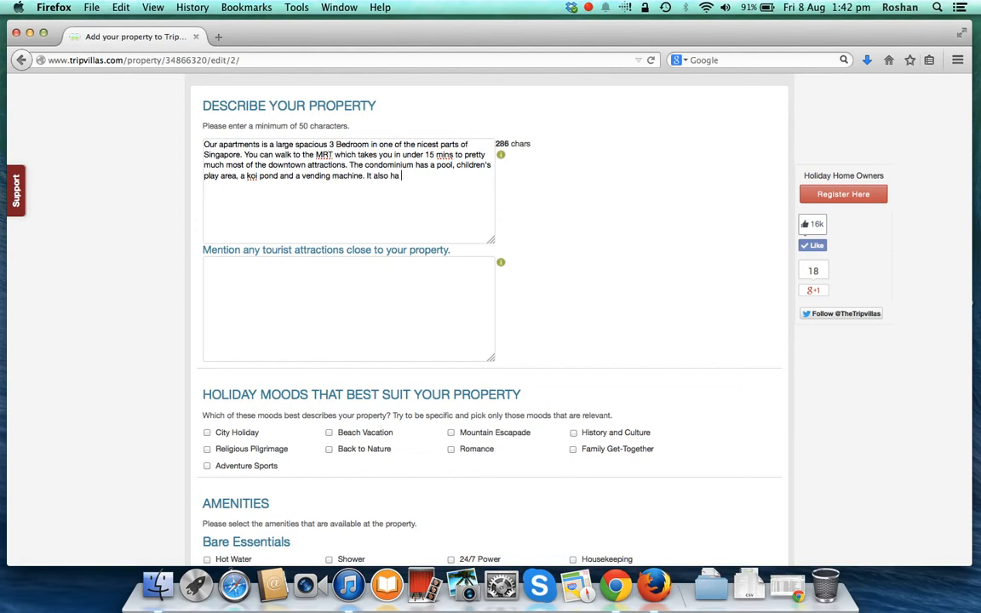
text(s a Jet pool and a Barbeq)
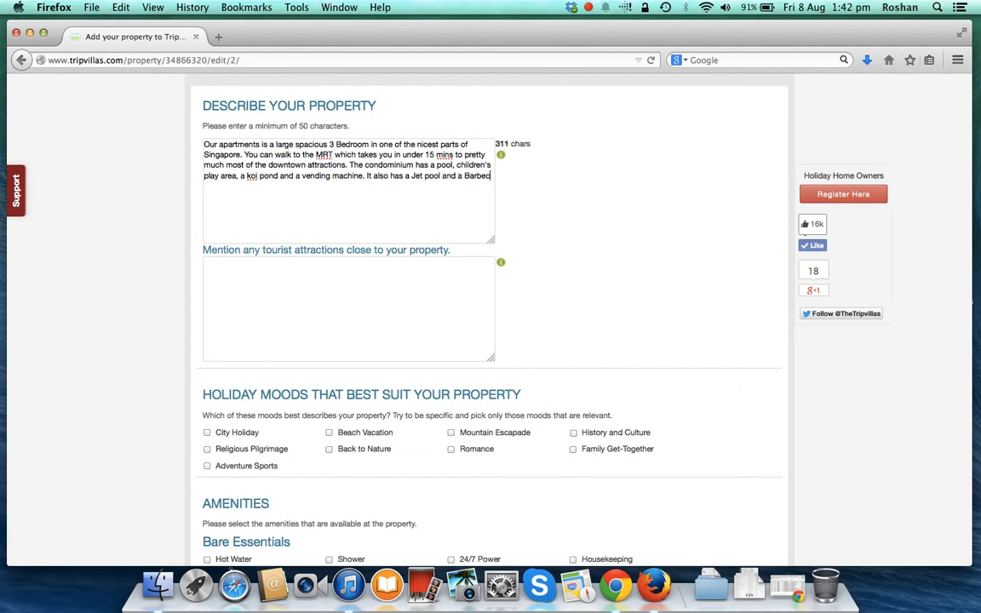
text(ue pits, a gym )
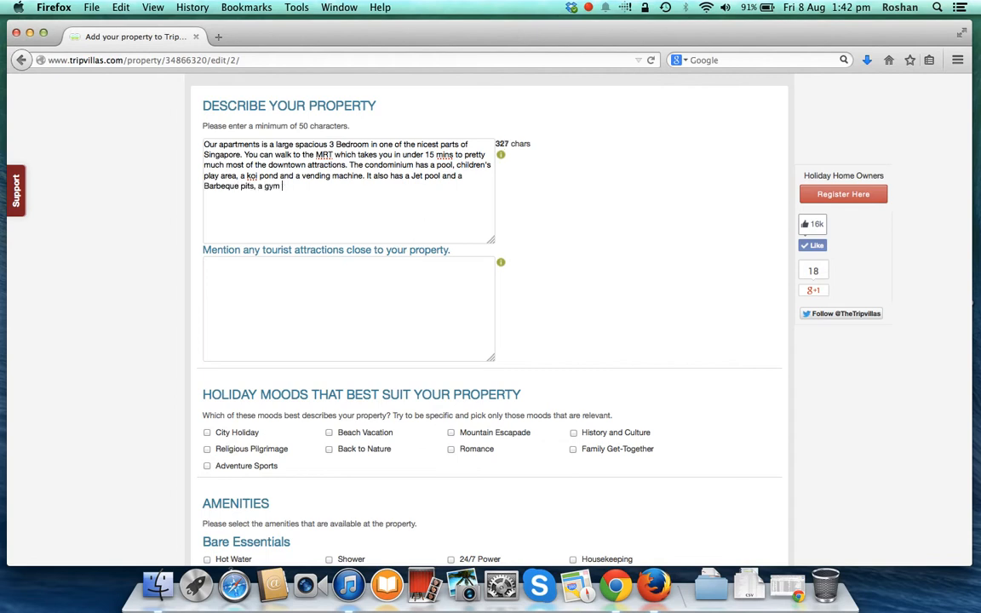
text(for when you really want to work out.)
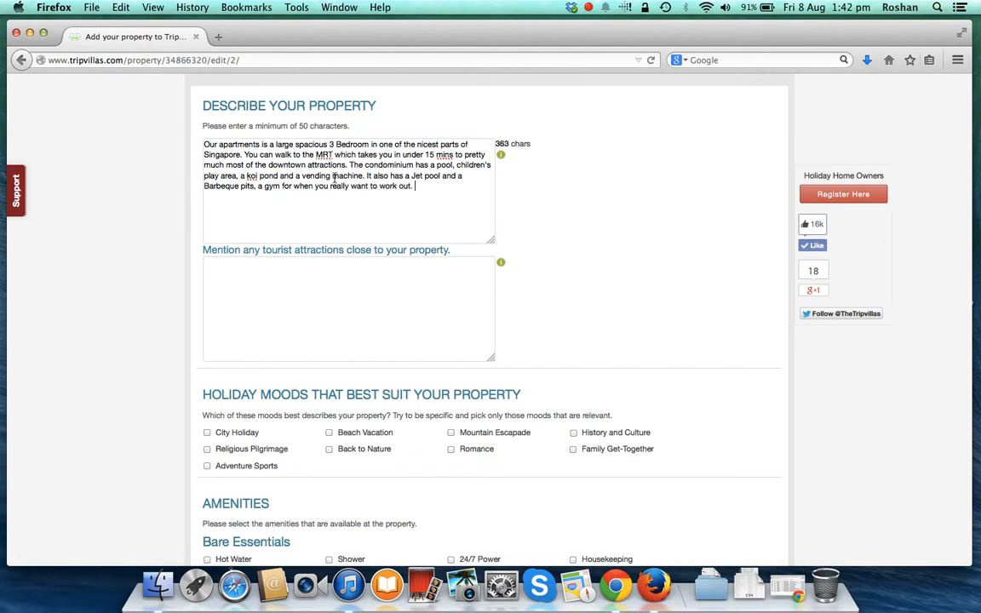
scroll(309, 247, down, 1)
Add the remaining attractions Vansh, Singapore Indoor Stadium and Changi Airport to the tourist attractions list
click(318, 247)
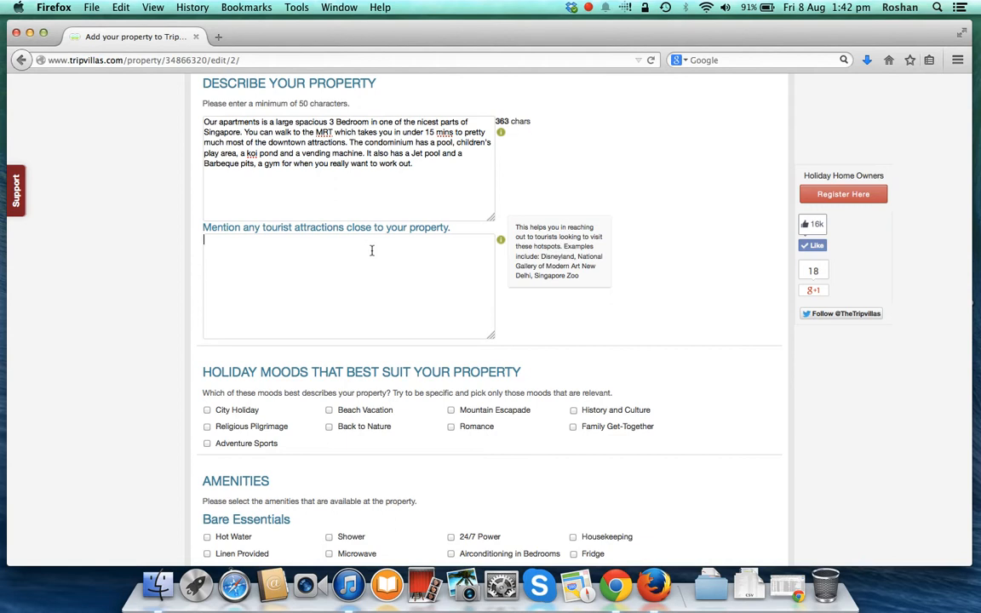
text(Singapore Flyer, Marina Bay, Marina Bay Sands, East Coast Park, Jumb)
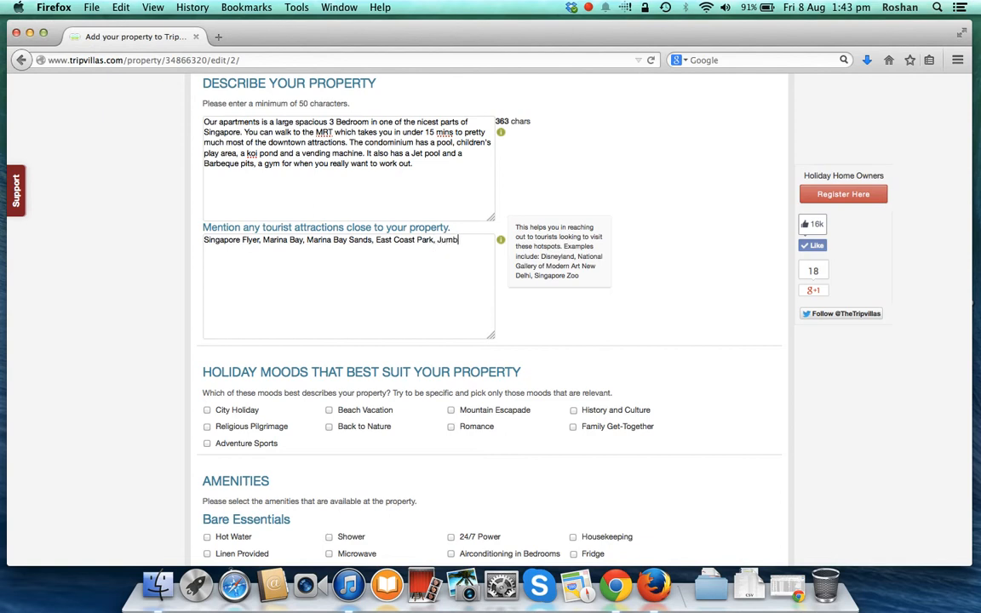
text(, )
text(Vansh, Singapore Indoor Stadium)
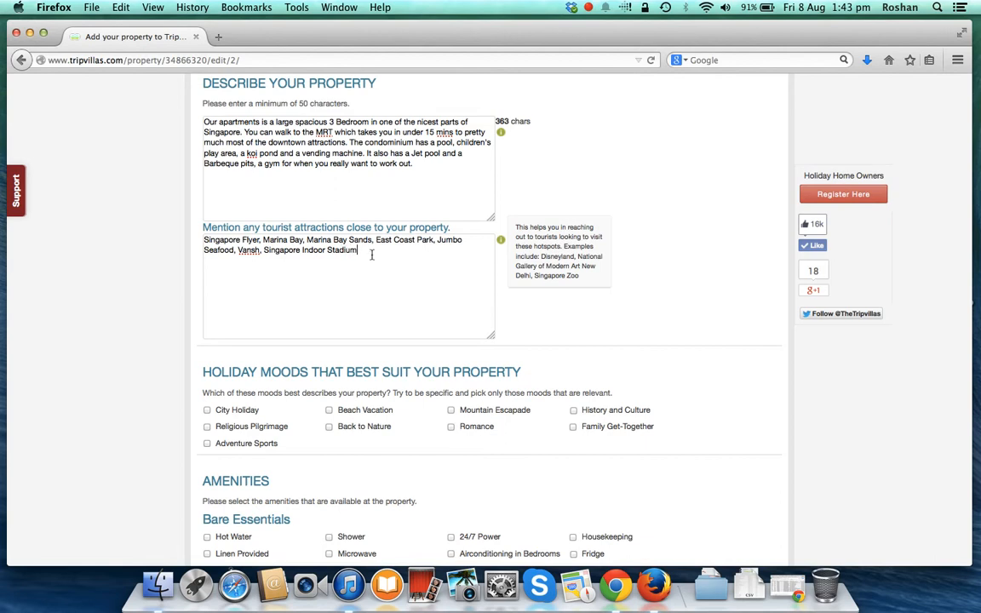
scroll(430, 298, down, 2)
text(r Stadium, Changi Airport)
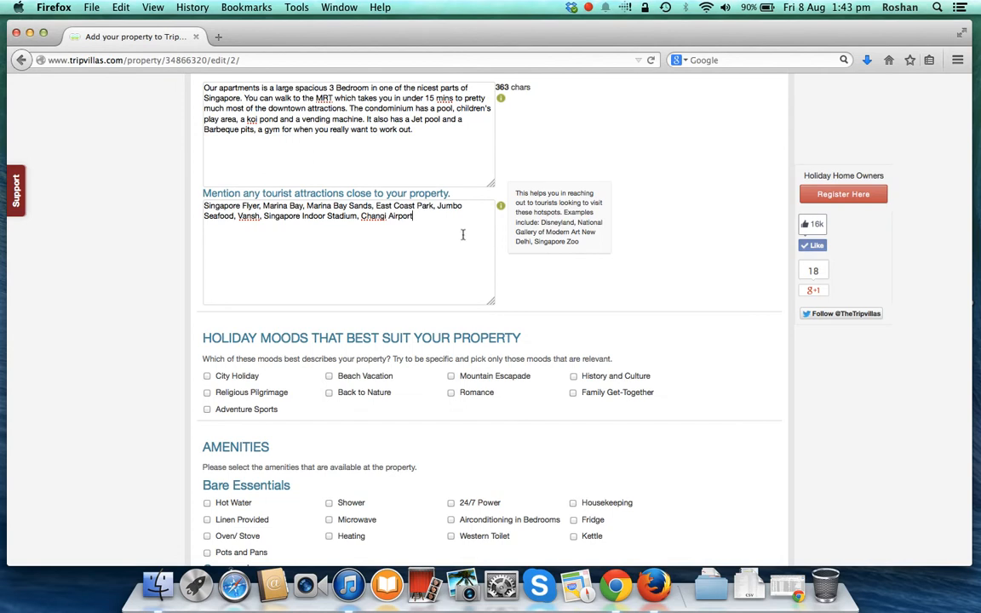
scroll(463, 234, down, 5)
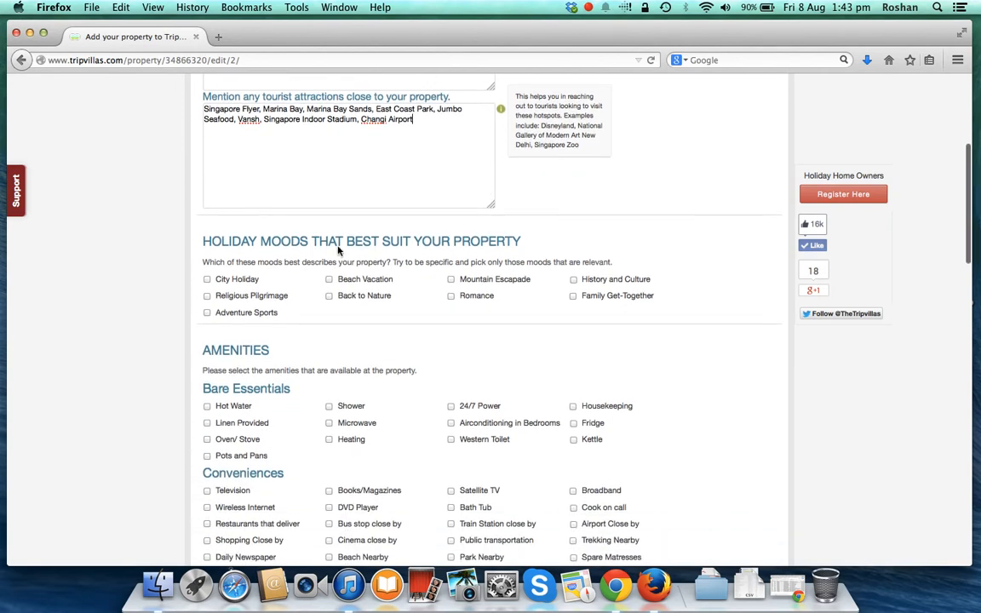
Choose City Holiday, Beach Vacation, Family Get-Together and Romance as the holiday moods
click(207, 280)
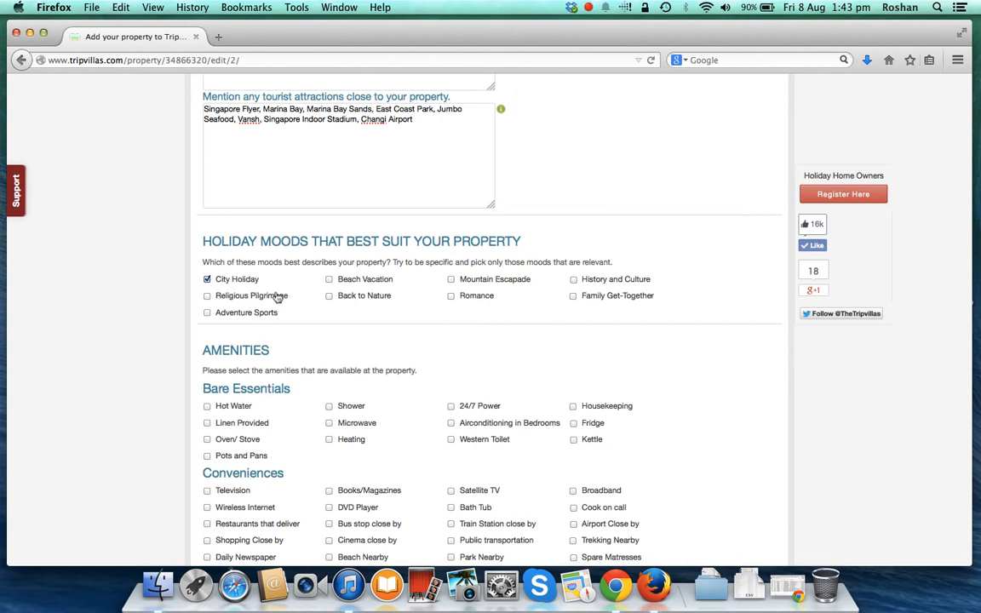
click(328, 281)
click(574, 295)
click(452, 297)
scroll(425, 313, down, 2)
scroll(386, 278, down, 5)
scroll(313, 226, down, 1)
Tick Hot Water, Linen, Pots and Pans, Shower, Microwave, 24/7 Power, bedroom air-con and Housekeeping, leaving Heating off
click(207, 201)
click(207, 218)
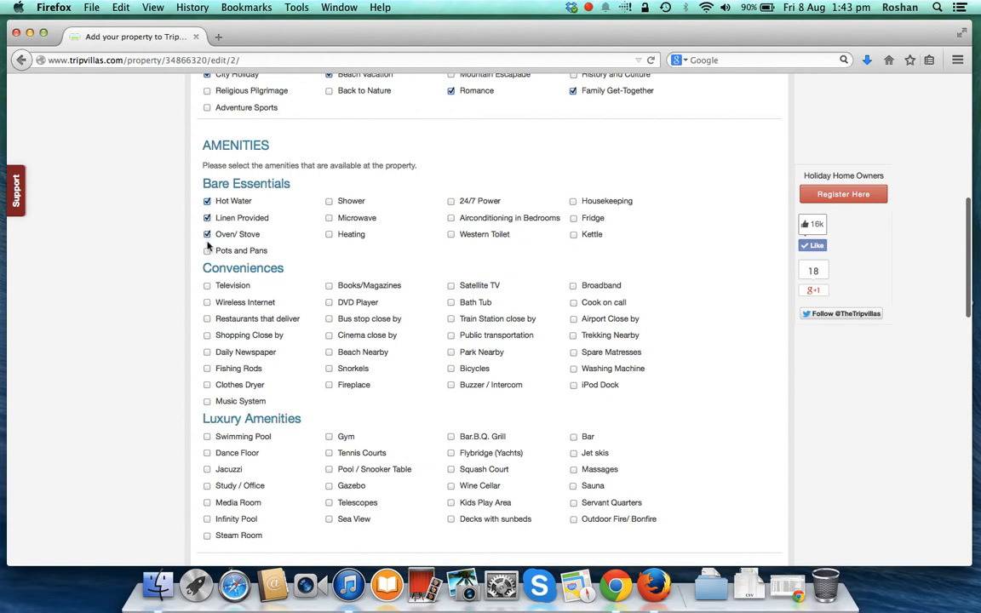
click(207, 251)
click(329, 201)
click(329, 218)
click(329, 234)
click(329, 235)
click(451, 201)
click(452, 218)
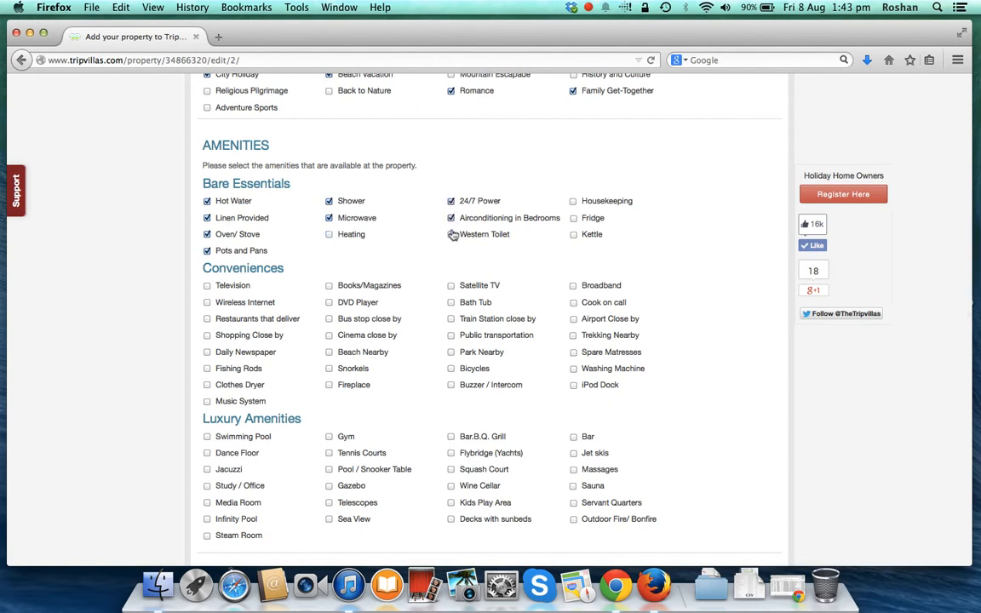
click(573, 202)
Tick conveniences Television, Wireless Internet, delivery, shopping, newspaper, dryer, music, books, DVD, bus stop, cinema and beach
scroll(453, 228, down, 2)
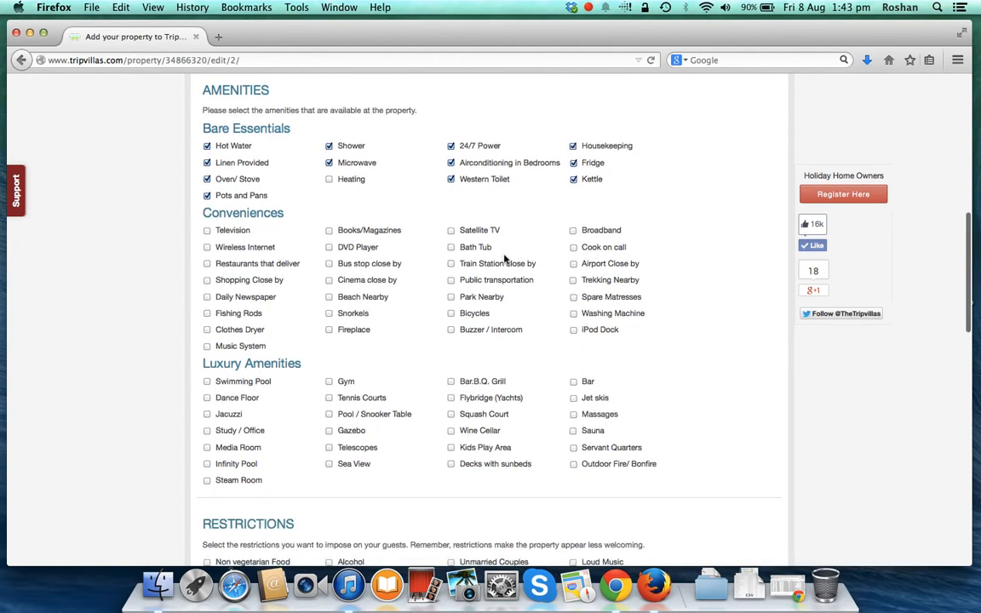
scroll(380, 234, down, 2)
click(207, 180)
click(207, 197)
click(207, 214)
click(207, 230)
click(207, 247)
click(207, 279)
click(207, 297)
click(329, 181)
click(329, 198)
click(329, 215)
click(329, 231)
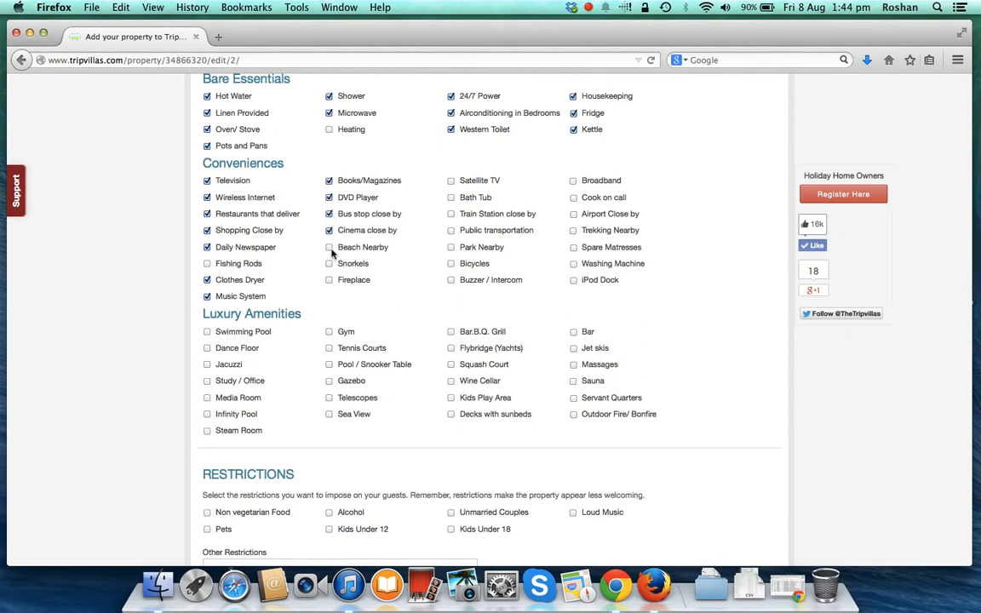
click(330, 248)
Also tick Bath Tub, Bicycles, Broadband, Airport Close by, Trekking Nearby and Washing Machine
click(451, 197)
click(451, 264)
scroll(576, 174, down, 1)
click(574, 169)
click(574, 202)
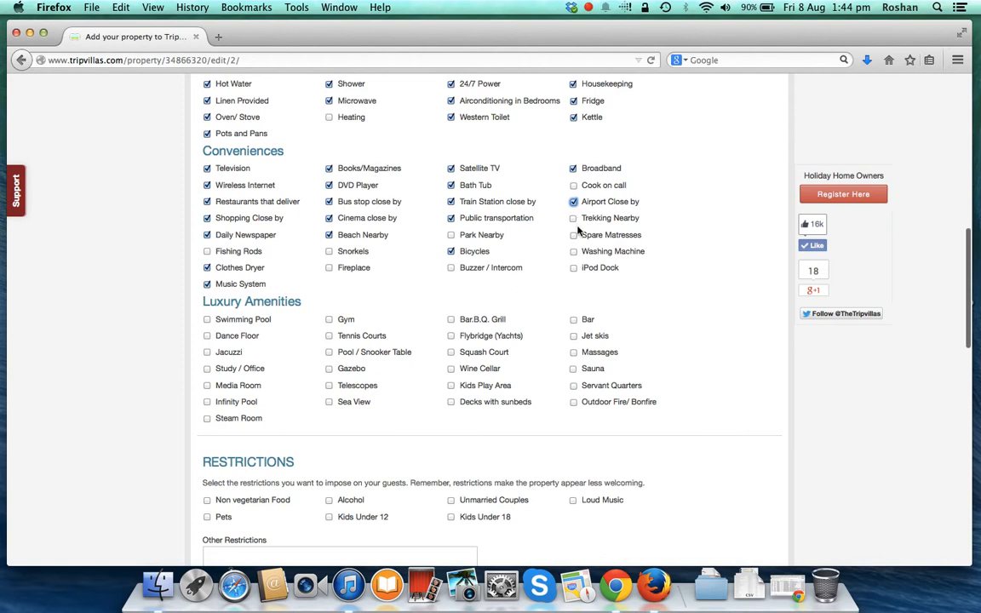
click(575, 220)
click(574, 252)
scroll(528, 281, down, 5)
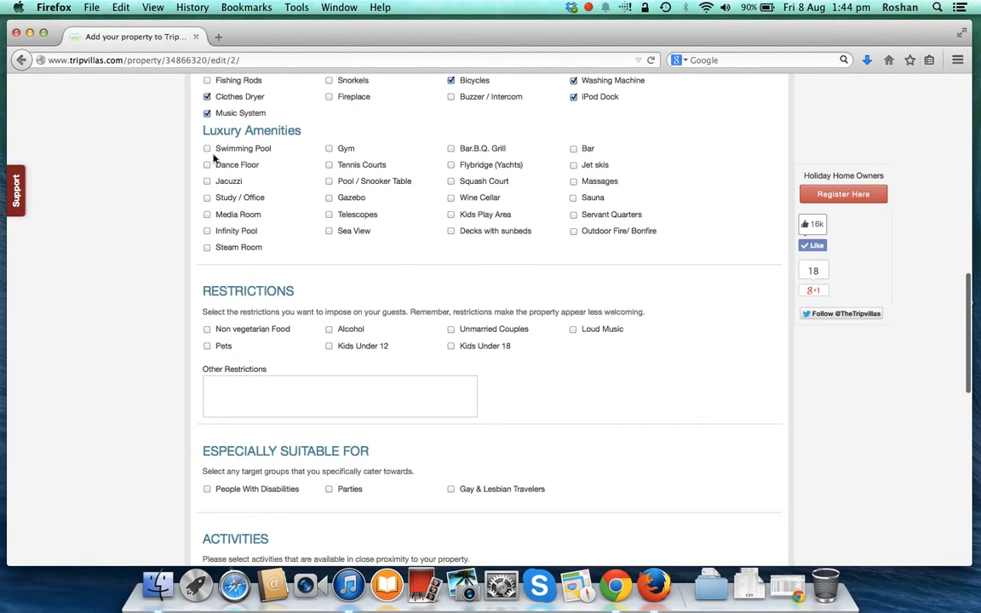
Tick luxury amenities Jacuzzi, Study, Steam Room, Gym, Tennis, Snooker, Gazebo, BBQ, Kids Play Area, Decks and Servant Quarters
click(207, 181)
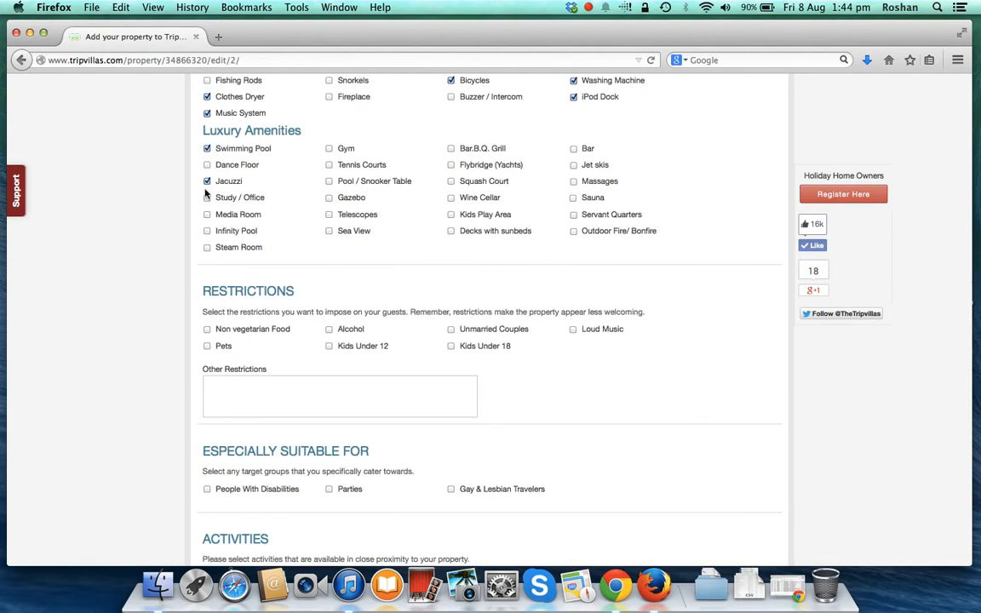
click(207, 198)
click(207, 247)
click(337, 151)
click(348, 165)
click(348, 185)
click(329, 199)
click(451, 149)
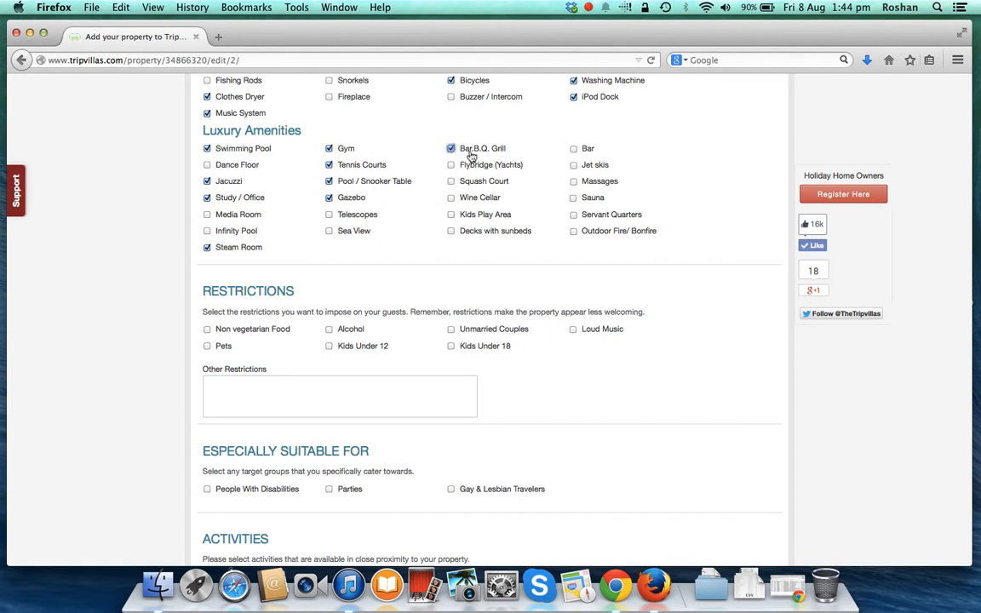
click(478, 218)
click(503, 233)
click(576, 215)
click(576, 233)
click(580, 228)
Add Loud Music as a restriction
scroll(511, 267, down, 3)
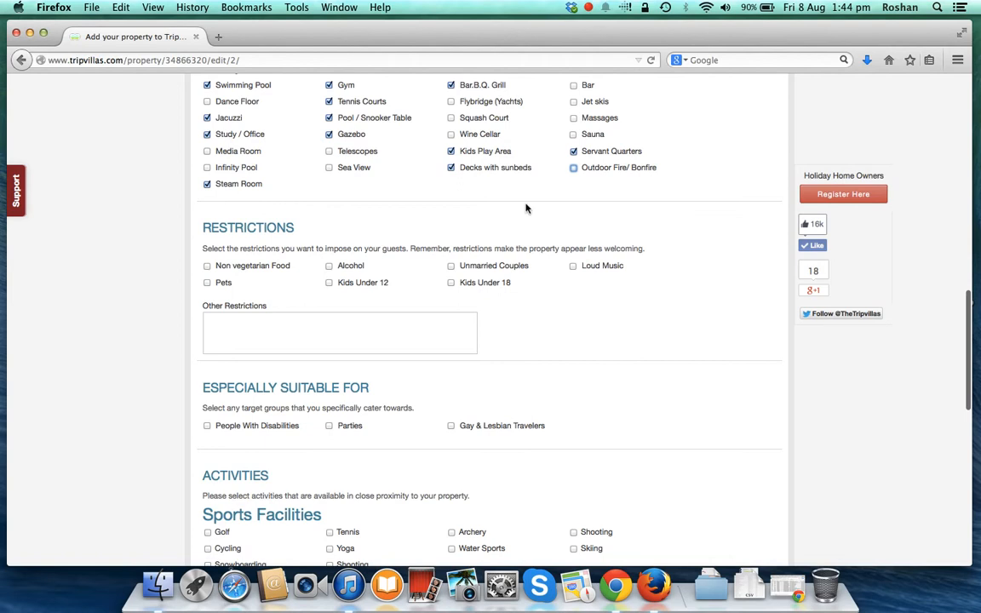
scroll(477, 192, down, 2)
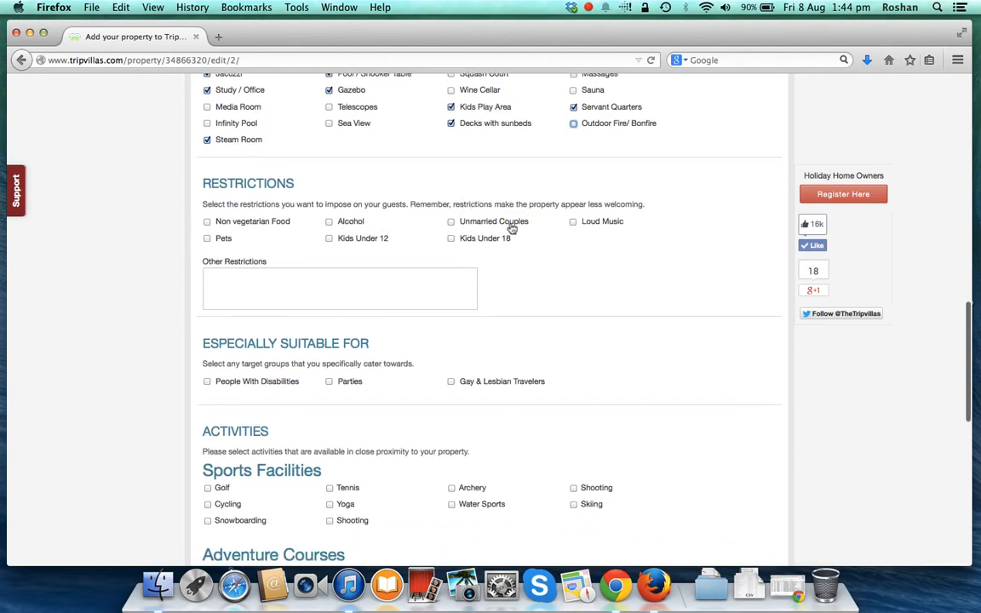
click(584, 227)
scroll(330, 234, down, 2)
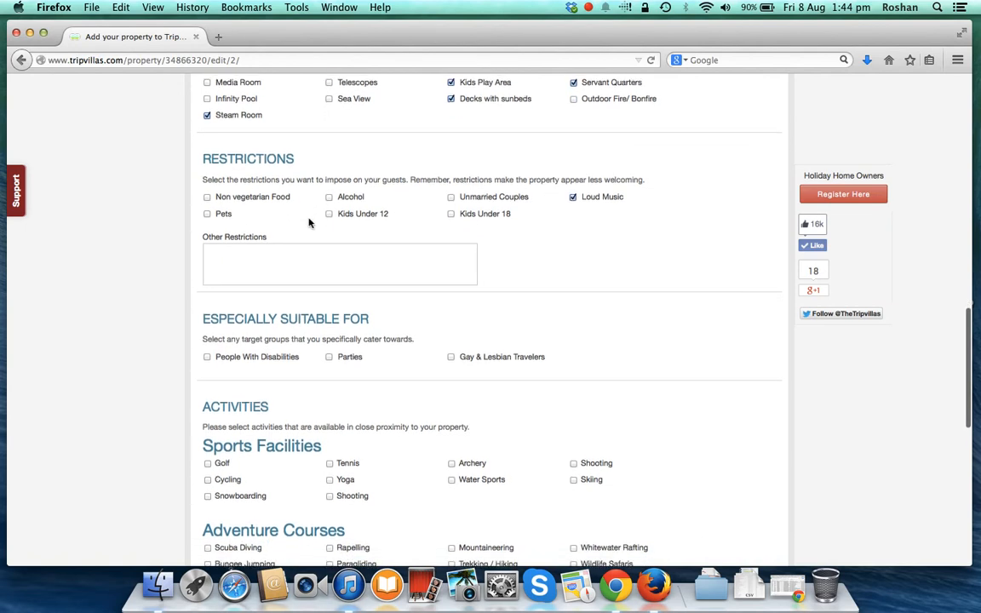
Add the Other Restrictions rule about respecting personal artifacts and kids not creating havoc within our home
click(334, 267)
text(Be)
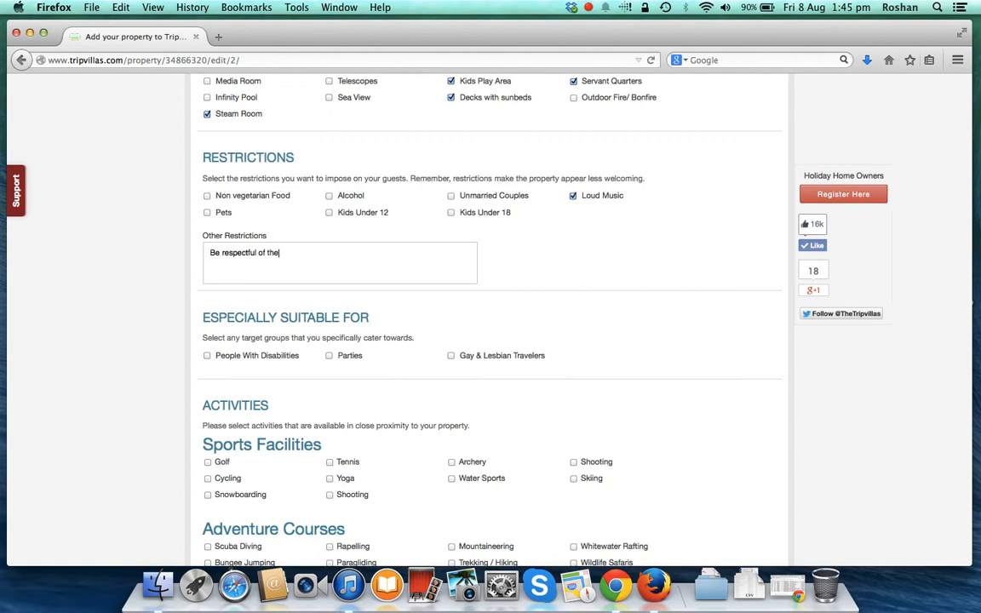
text(respectful of the personal artifacts and make sure your kids)
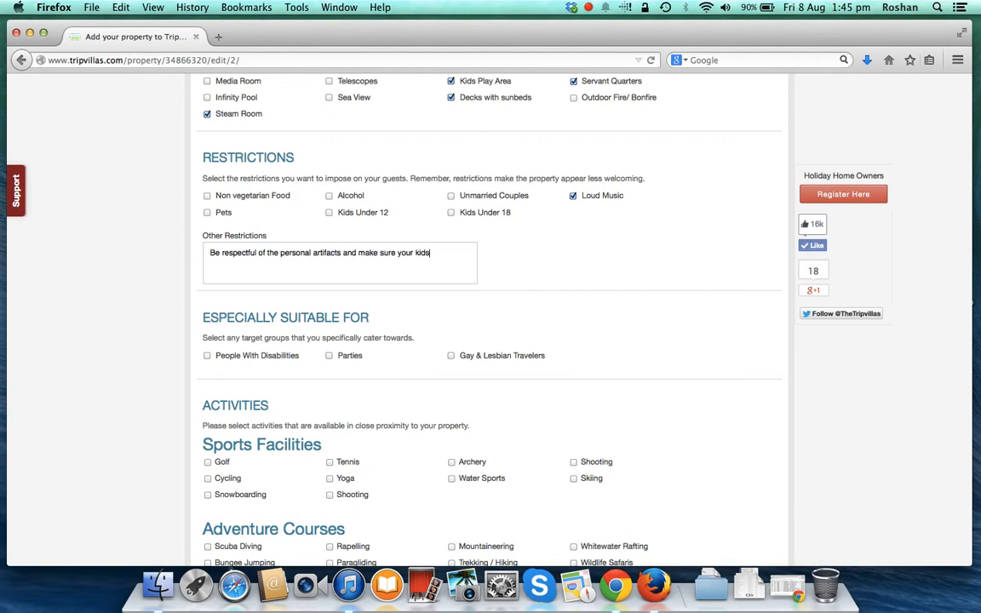
text( don't c)
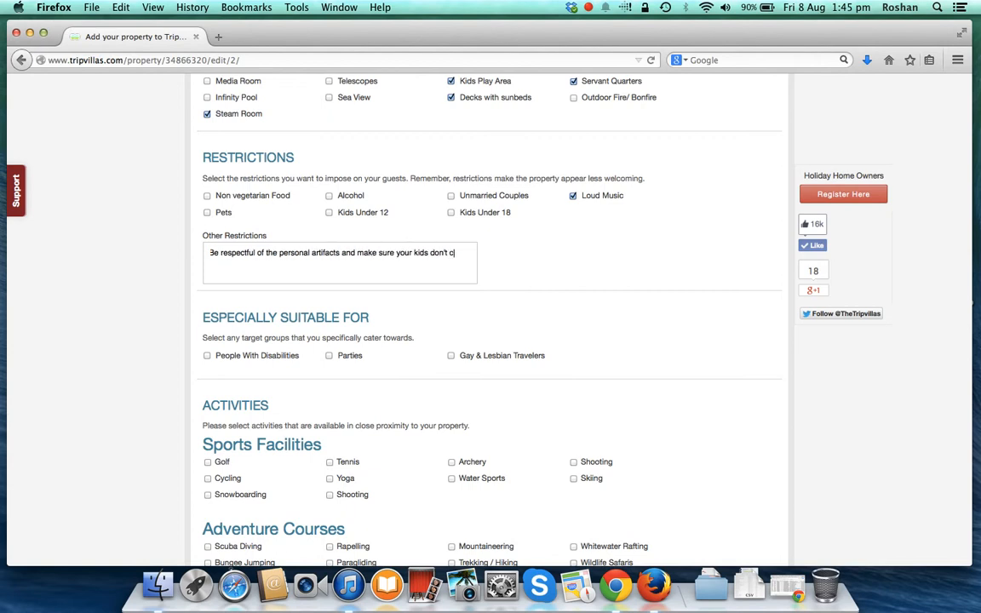
text(reate too much )
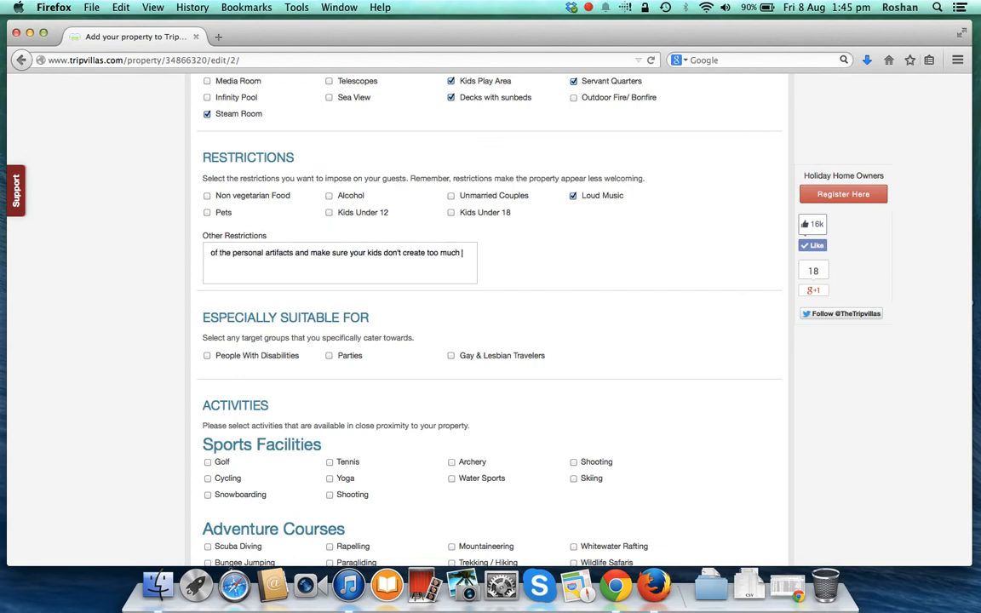
text(havoc withi)
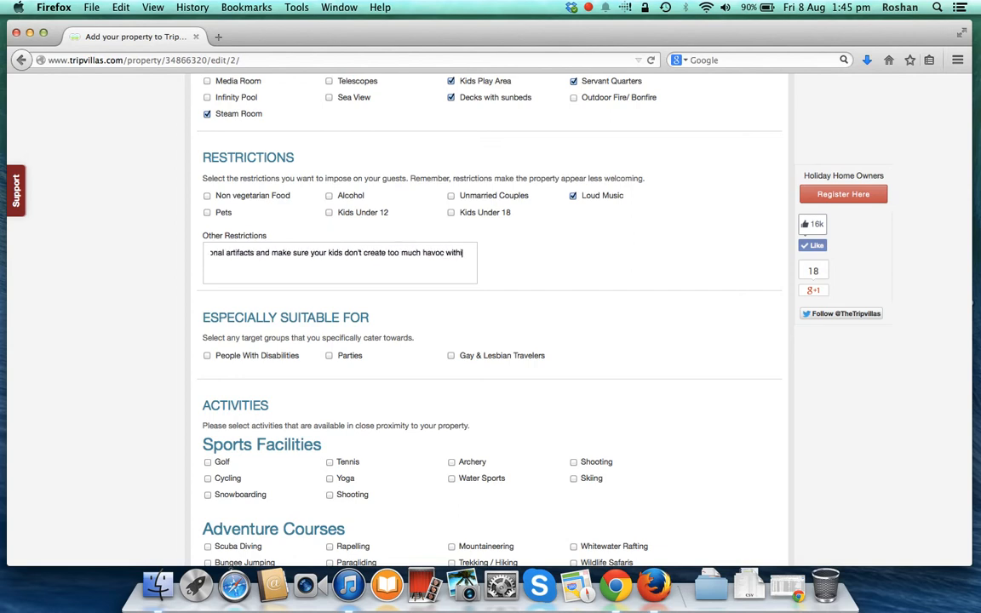
text(n our home.)
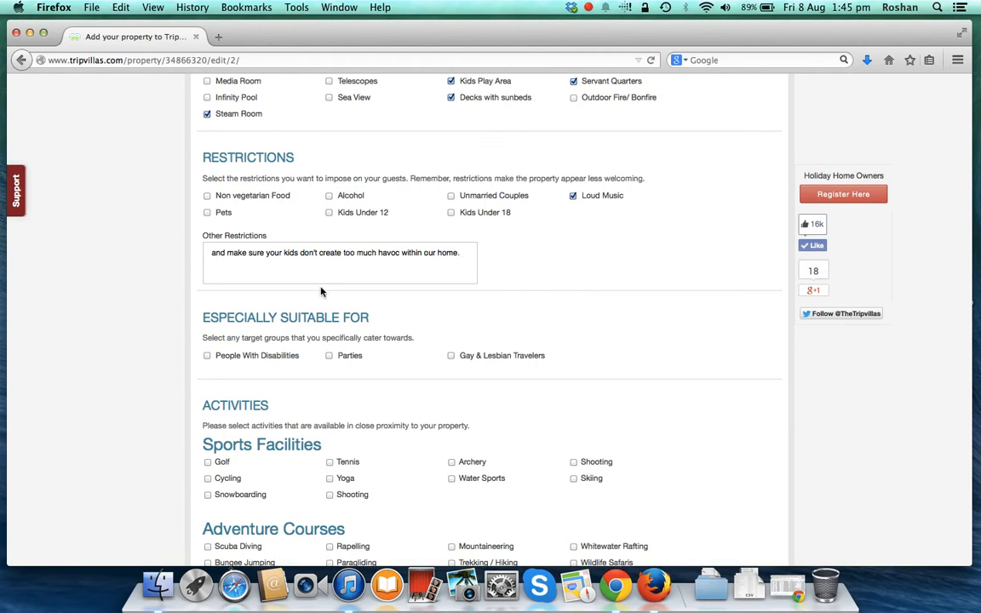
key(Return)
scroll(295, 309, down, 3)
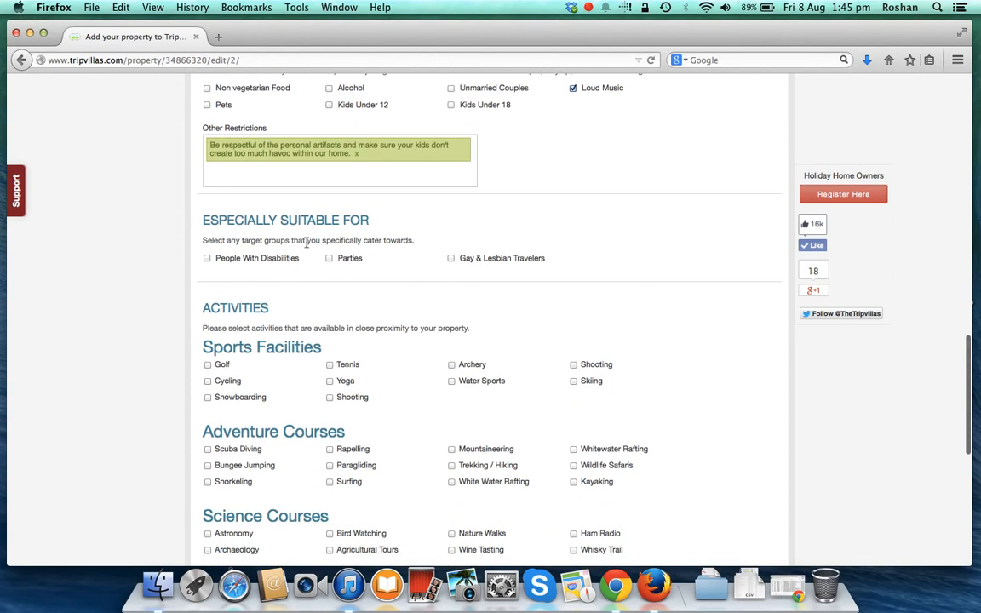
Mark the property suitable for People With Disabilities and Gay & Lesbian Travelers
click(206, 236)
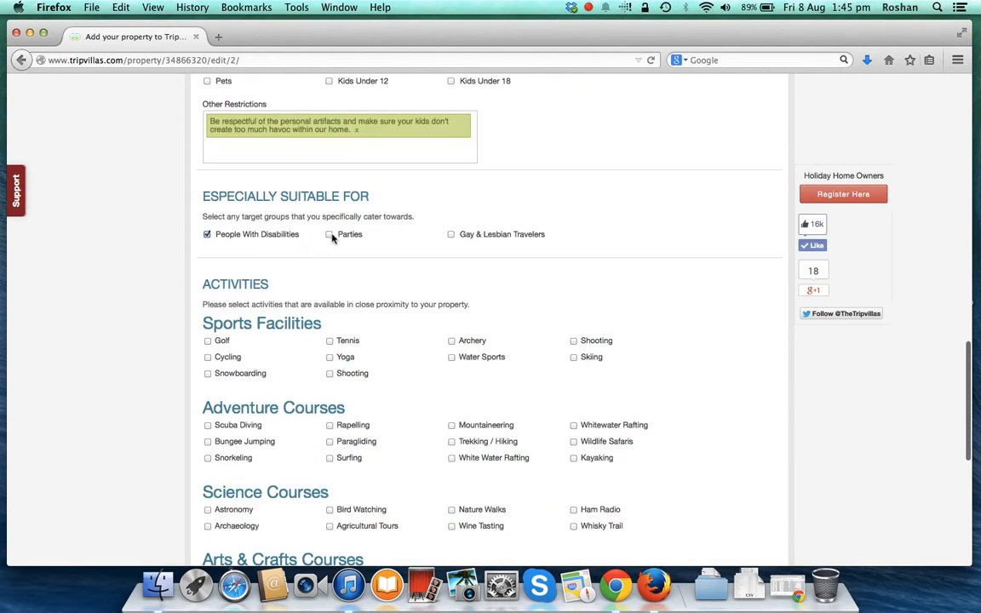
click(451, 235)
scroll(365, 269, down, 3)
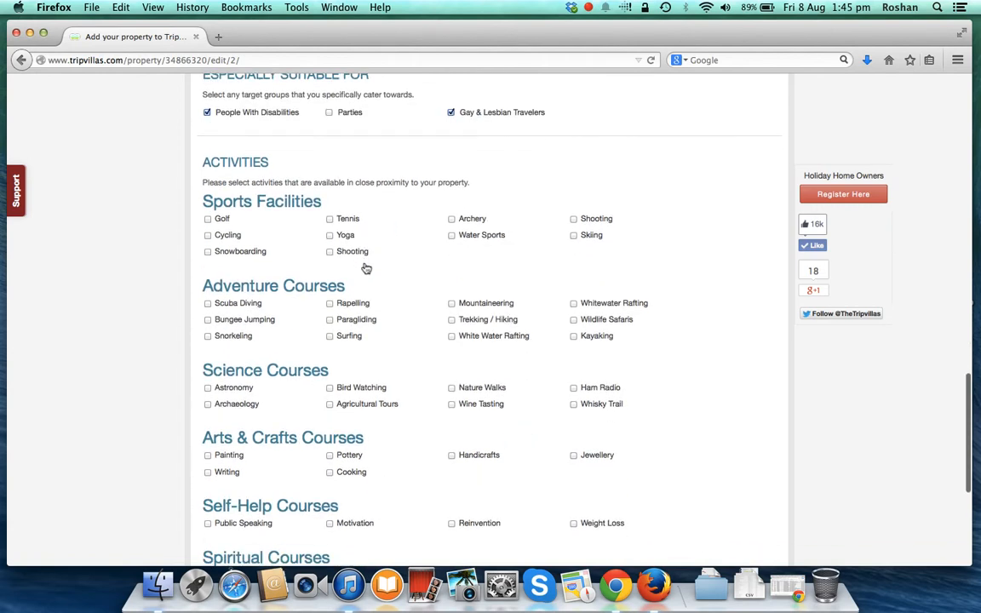
scroll(354, 202, down, 2)
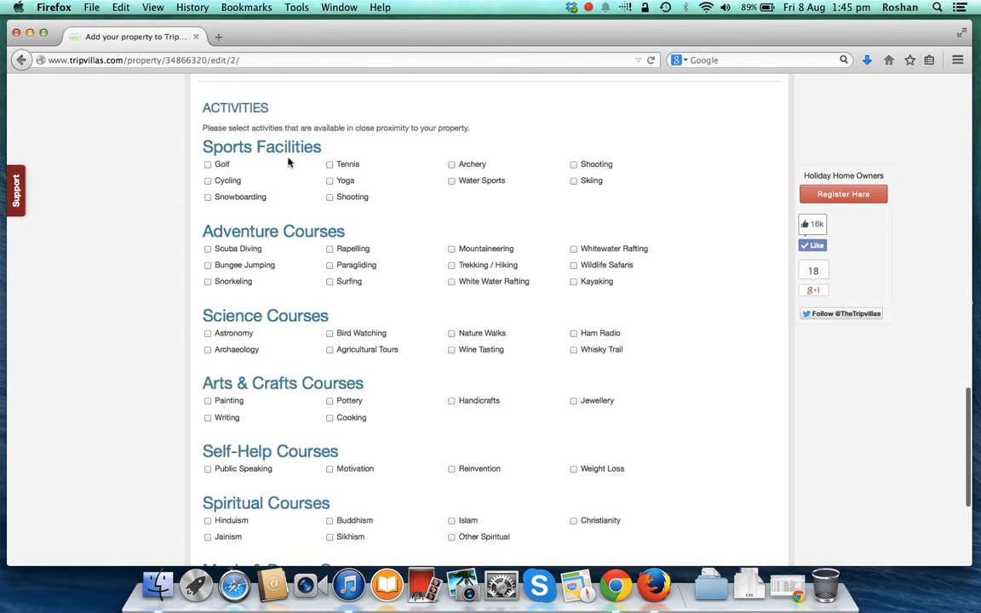
Tick Golf, Cycling, Tennis, Yoga, Scuba Diving and Surfing as nearby activities
click(207, 149)
click(207, 166)
click(330, 150)
click(331, 166)
scroll(460, 238, down, 1)
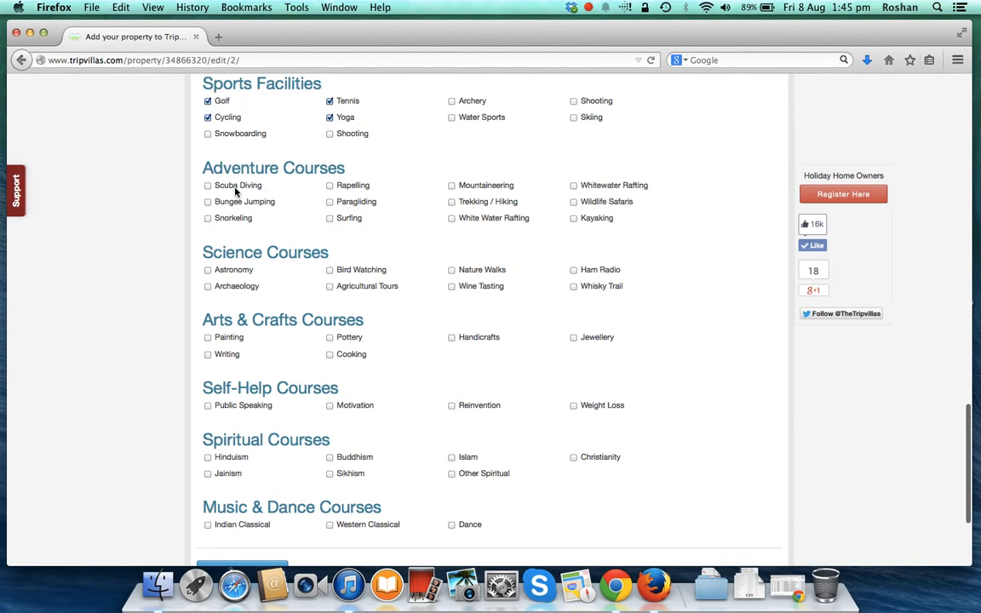
click(207, 185)
click(341, 218)
scroll(372, 273, down, 3)
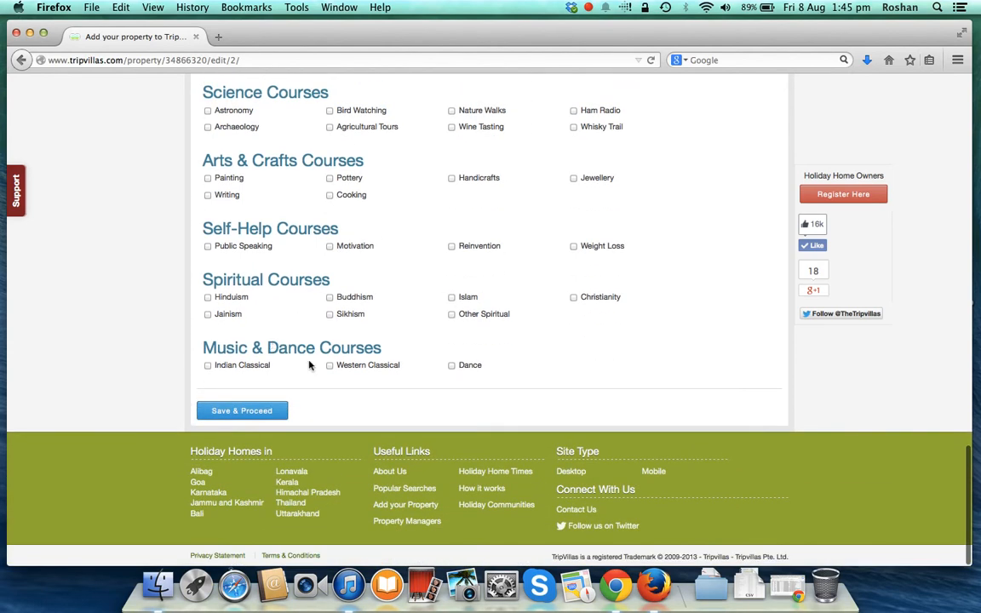
Save & Proceed from Step 2 to reach Complete Profile Step 3 – Add / Edit Photographs
click(202, 410)
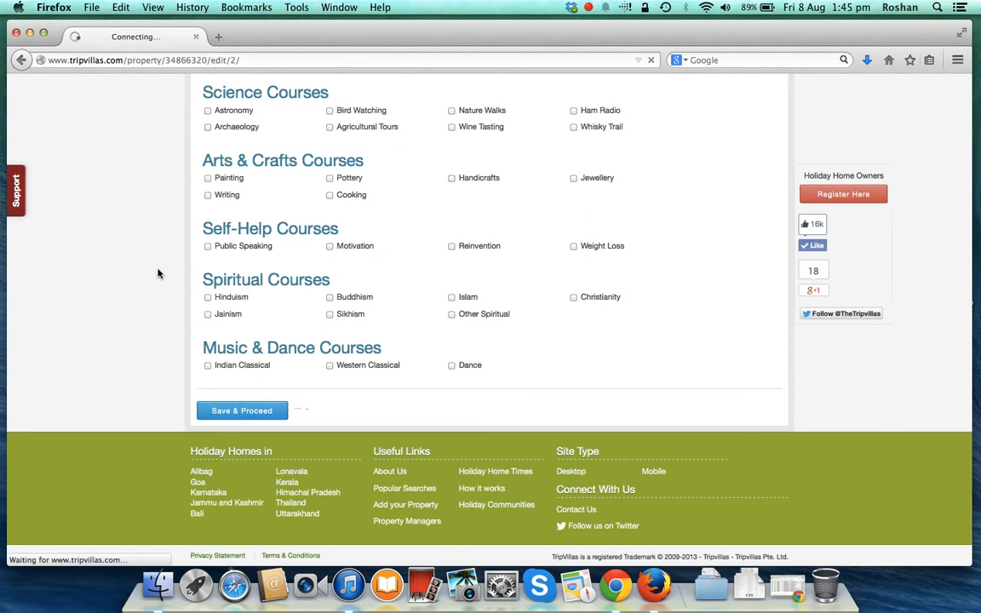
scroll(379, 208, up, 5)
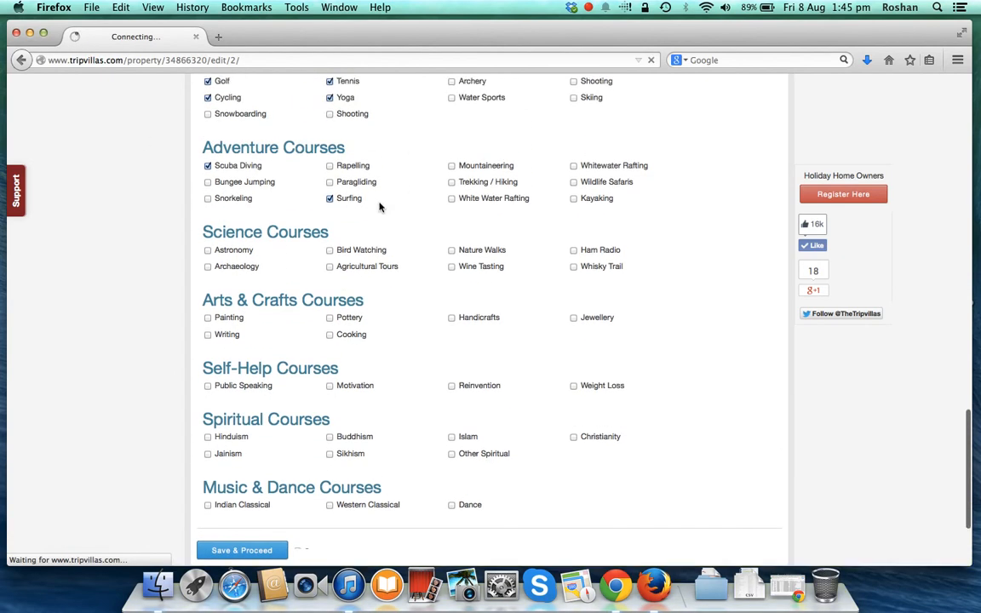
scroll(379, 208, down, 3)
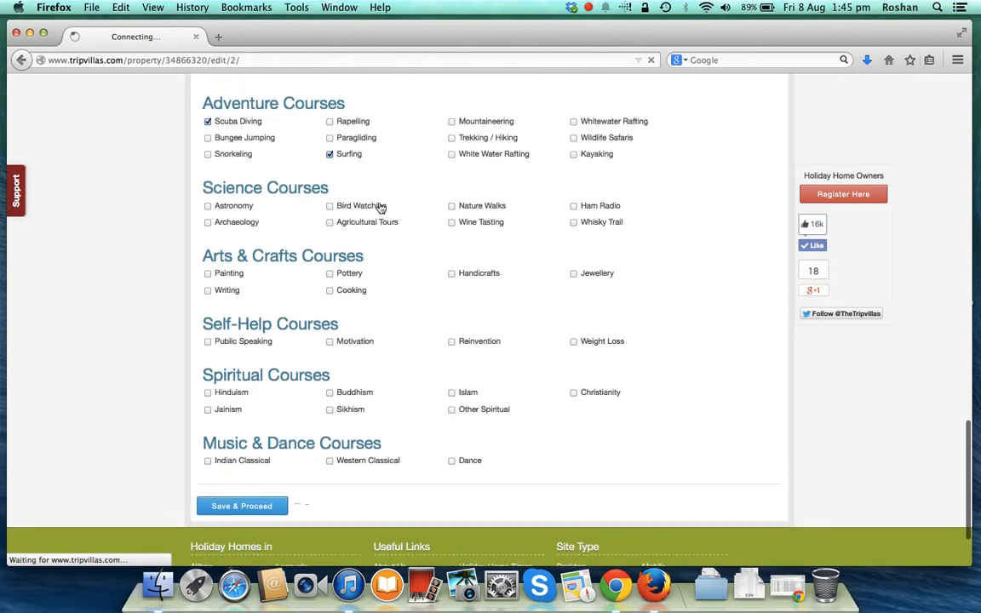
scroll(379, 208, up, 4)
scroll(379, 196, down, 8)
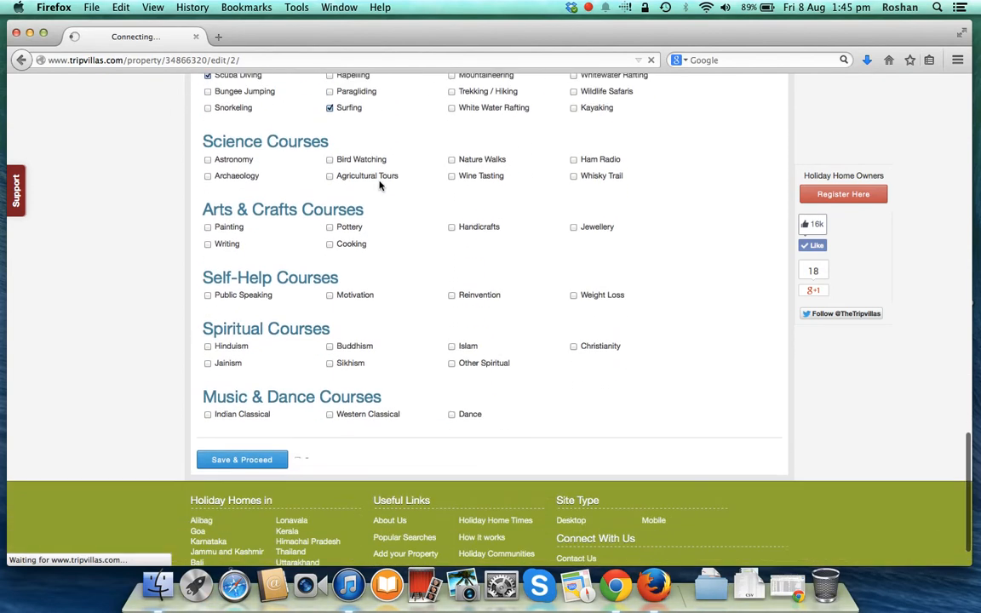
scroll(379, 186, up, 4)
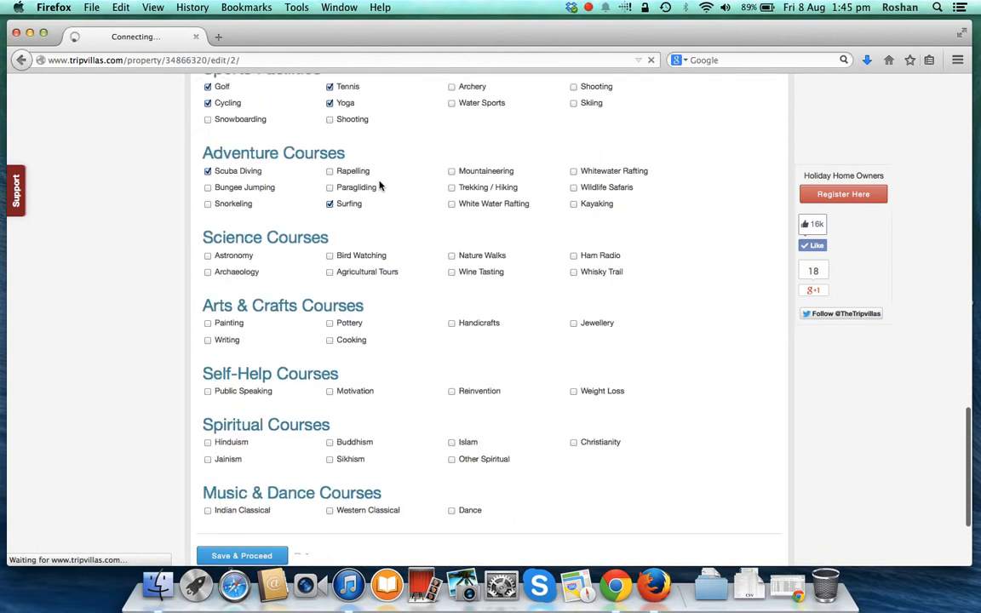
scroll(379, 186, down, 3)
scroll(380, 186, up, 2)
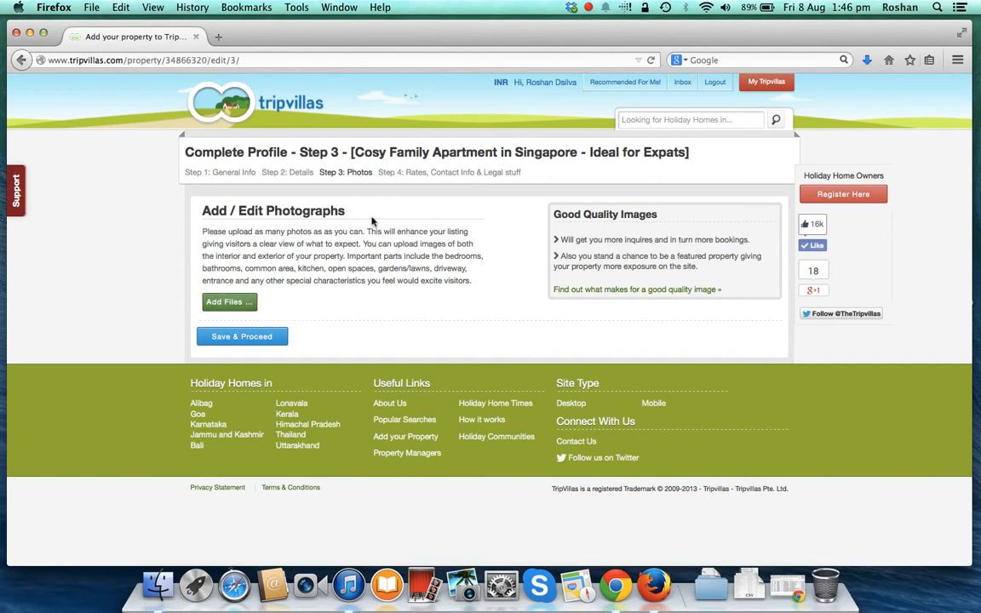
Upload all the watermarked IMG JPEGs from Desktop > property photographs
click(228, 301)
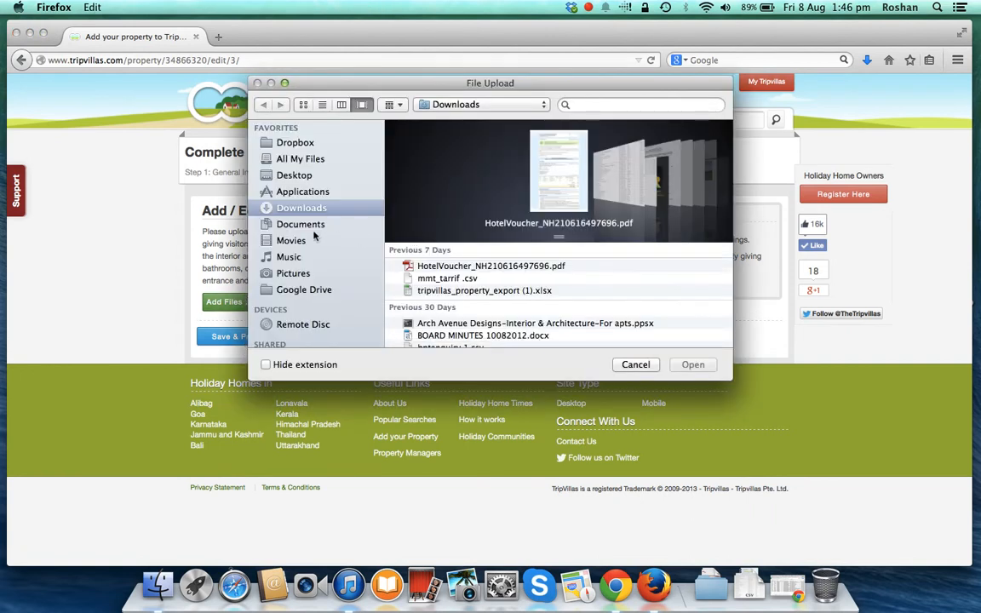
click(280, 174)
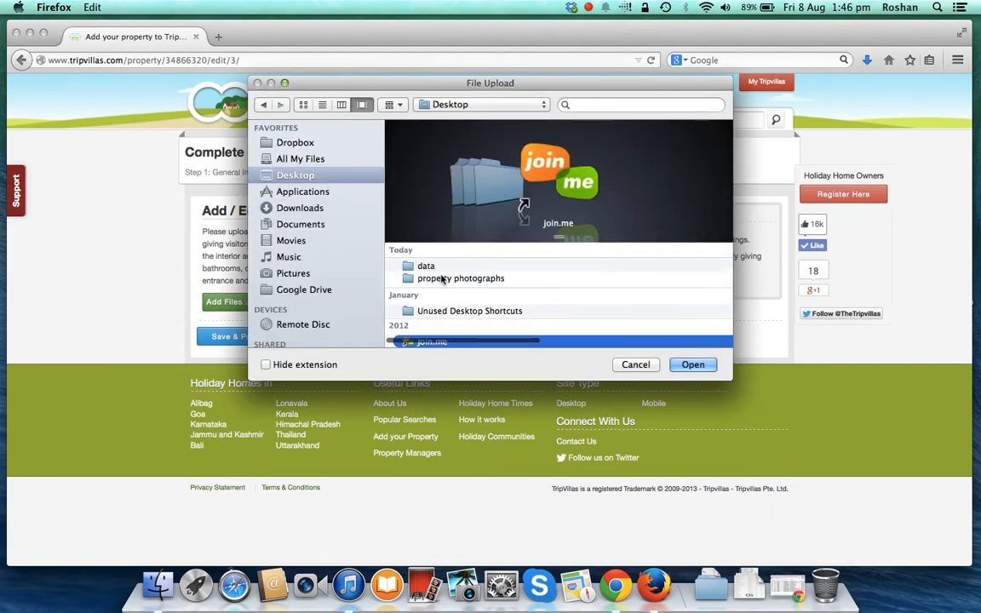
double_click(460, 277)
drag(665, 266, 672, 345)
click(693, 365)
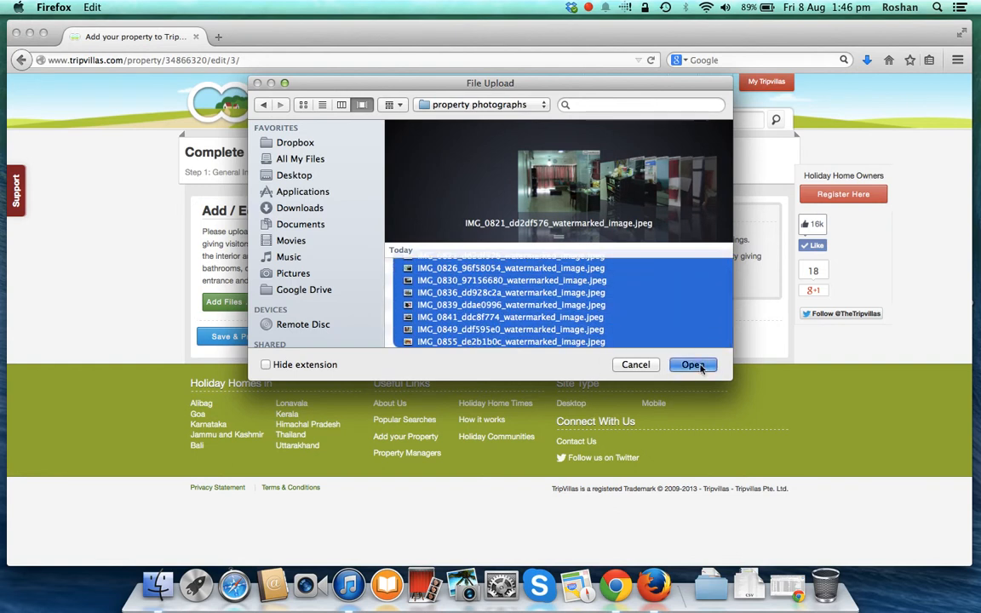
Caption the first photo 'Master Bedroom with King Sized Bed' and set its location to Master Bedroom
scroll(460, 256, down, 3)
scroll(443, 280, down, 2)
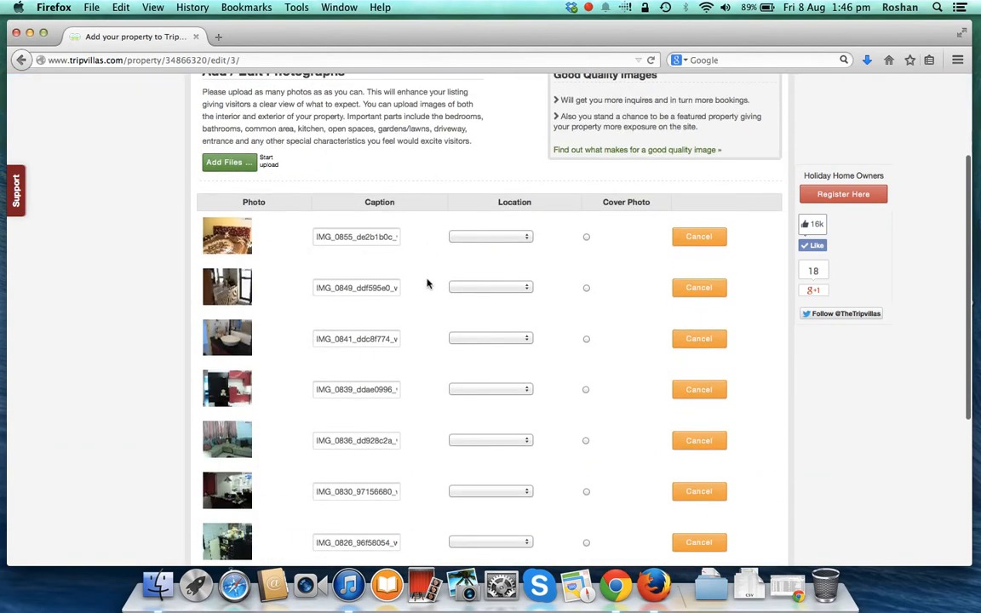
scroll(223, 223, down, 2)
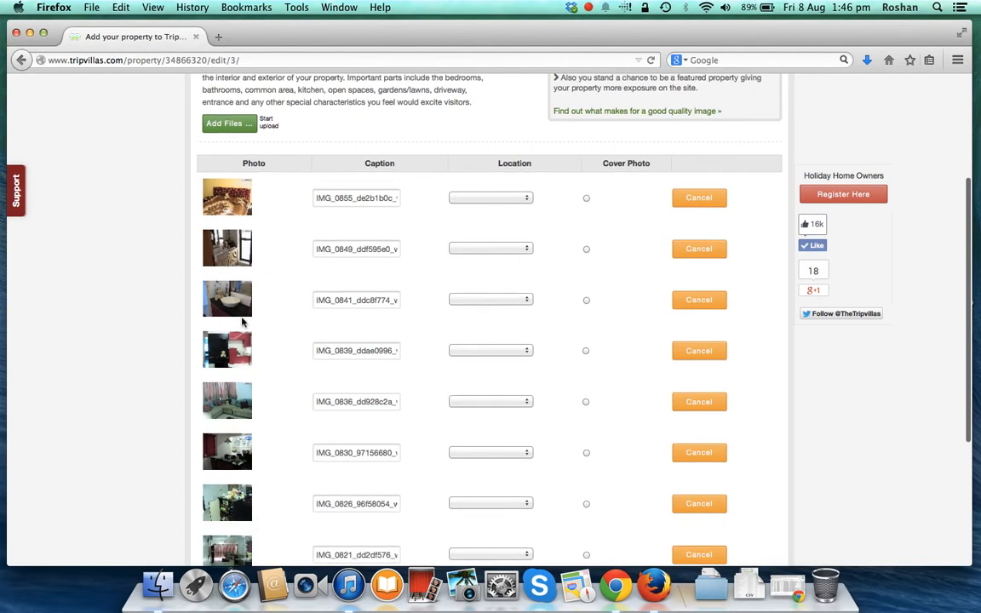
scroll(242, 324, down, 5)
scroll(243, 326, up, 6)
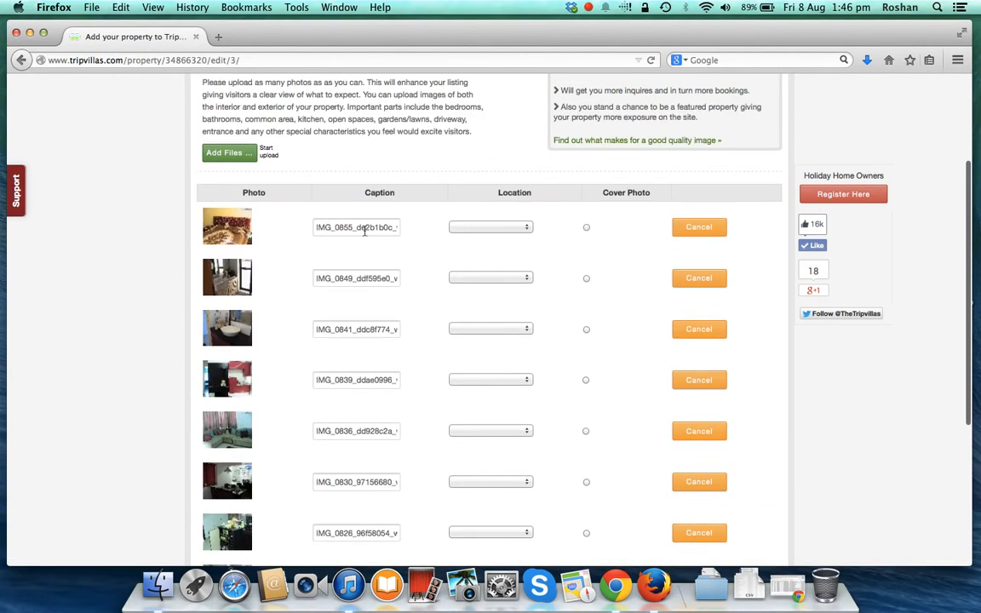
click(479, 226)
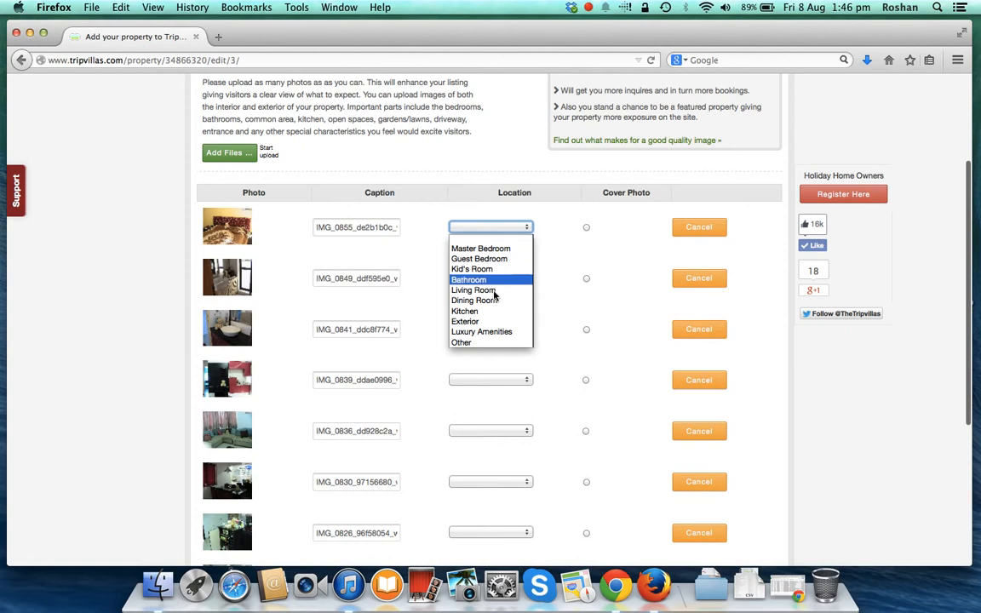
click(428, 193)
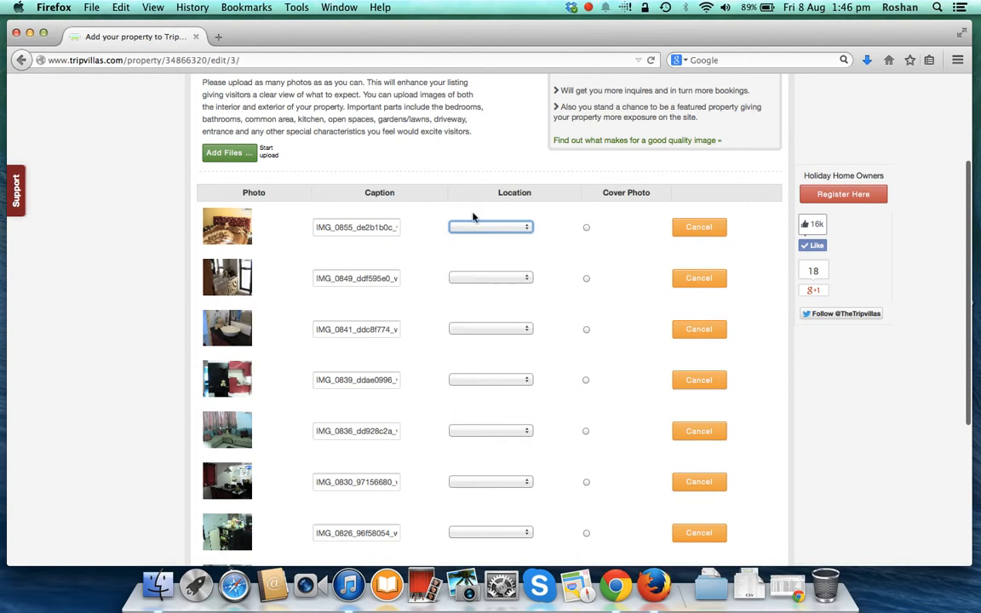
triple_click(366, 228)
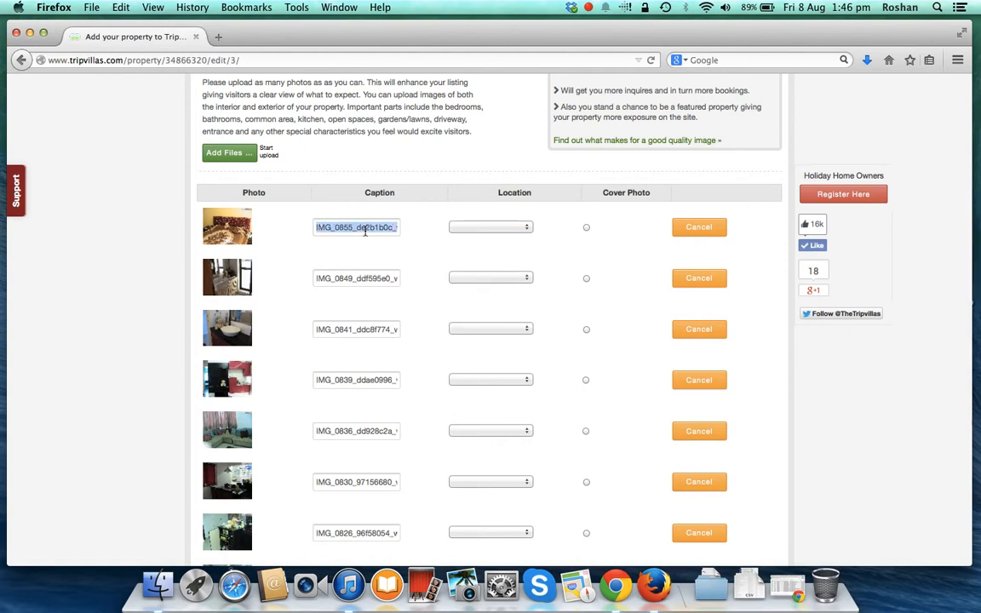
text(Master Bedroom)
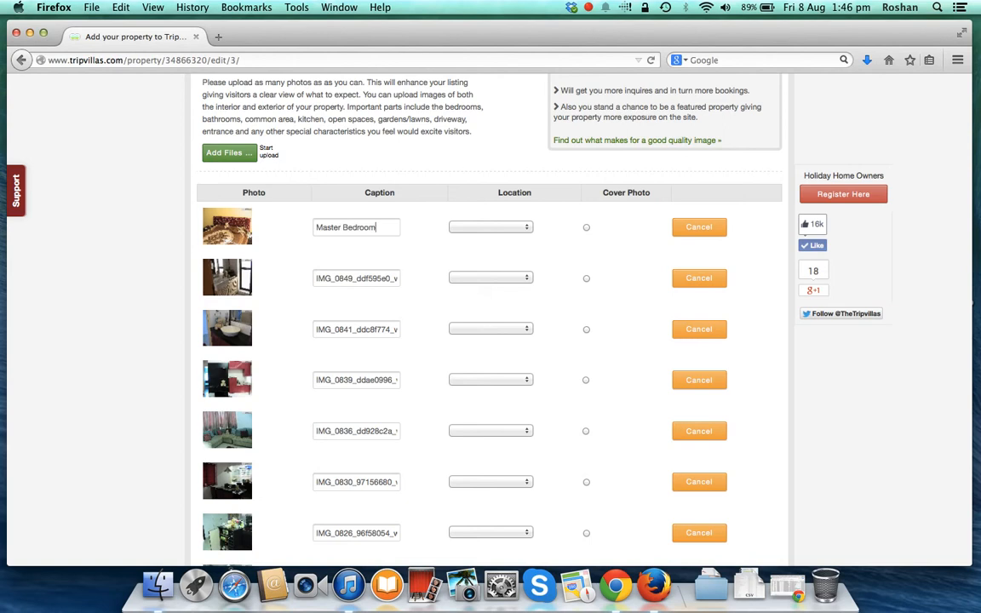
text( with King Si)
text(zed B)
text(ed)
click(466, 228)
click(477, 245)
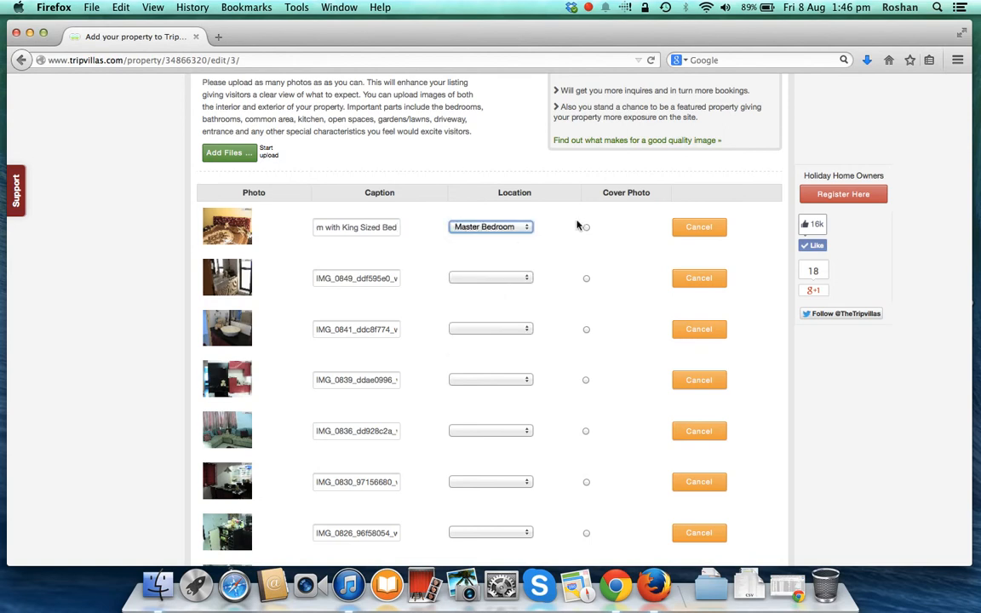
Caption the second photo 'Luxury Bathroom attached to the Master Bed' and tag it Bathroom
triple_click(356, 281)
text(B)
text(a)
key(BackSpace)
key(BackSpace)
text(Luxury Bathroom attached to the Maste)
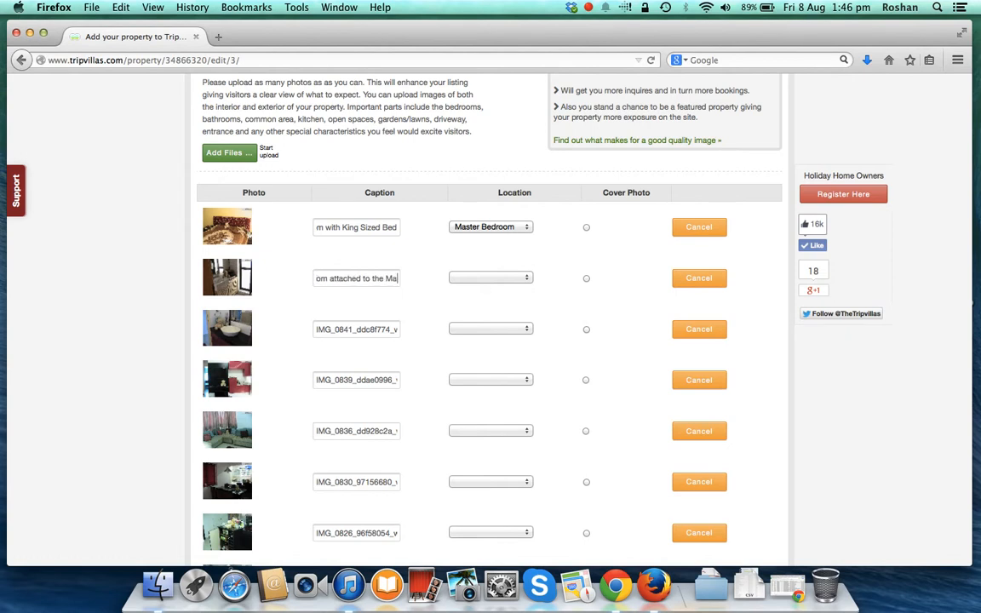
text(r Bed)
click(490, 278)
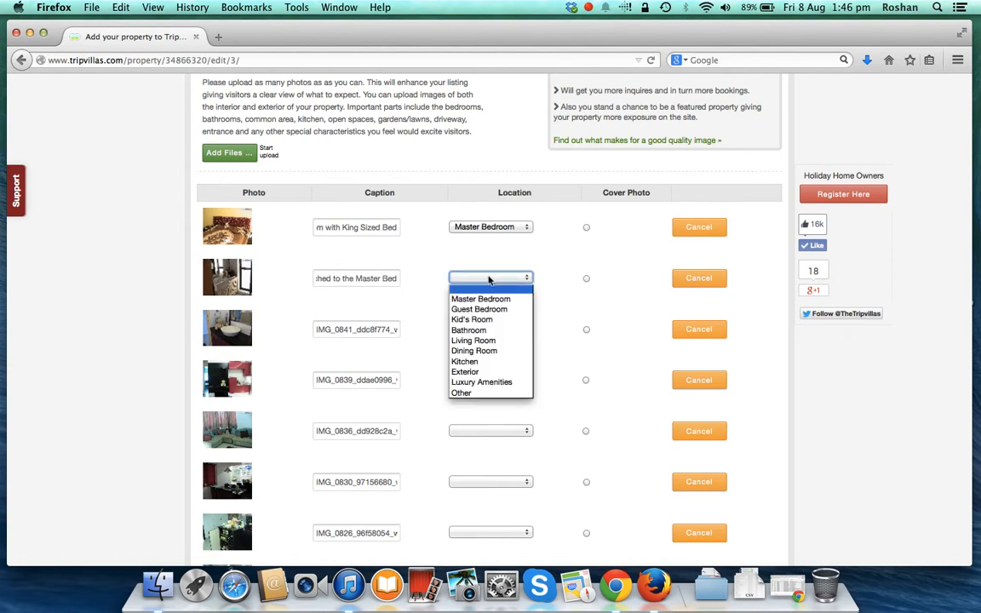
click(477, 331)
Caption the third photo 'Guest Bathroom - Luxury Fittings'
drag(391, 330, 356, 330)
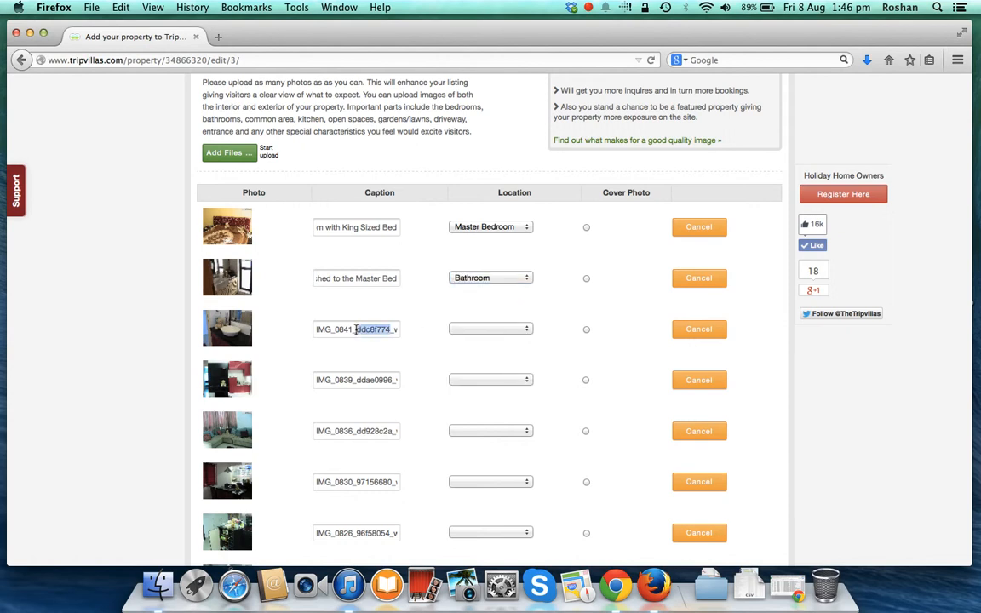
triple_click(356, 330)
text(Guest BAtho)
key(BackSpace)
key(BackSpace)
key(BackSpace)
key(BackSpace)
text(athoom)
key(BackSpace)
key(BackSpace)
key(BackSpace)
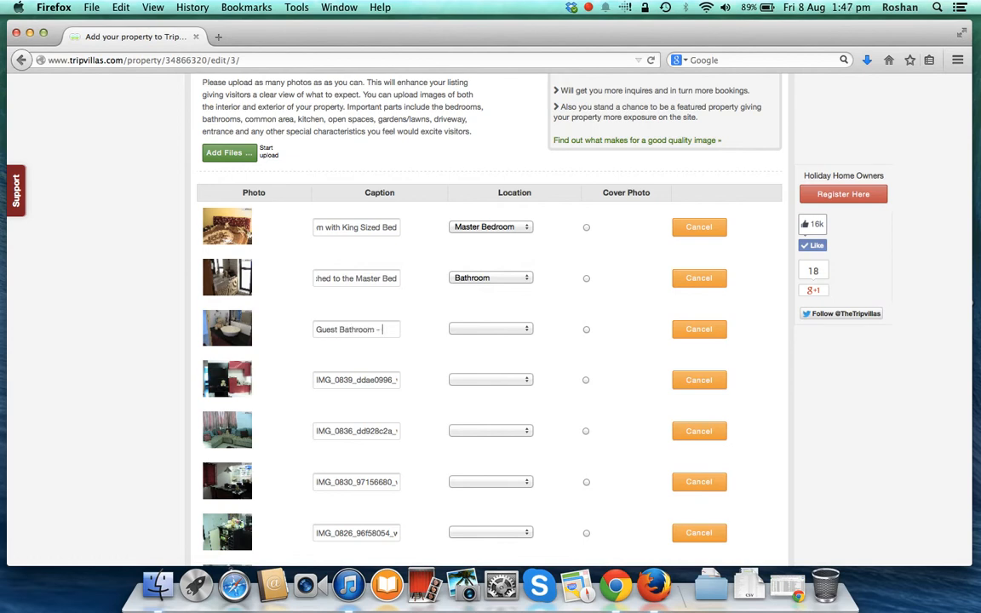
text(room - Luxury Fittings)
Tag the third photo Bathroom, then caption the fourth 'HD TV with Broadband and Satellite Television' and tag it Living Room
click(451, 329)
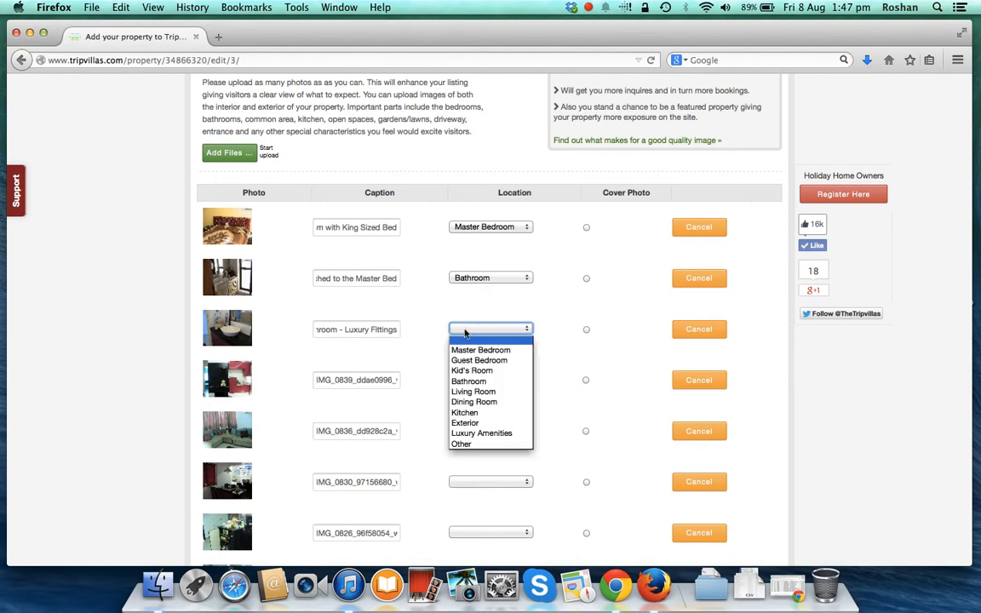
click(447, 384)
double_click(367, 381)
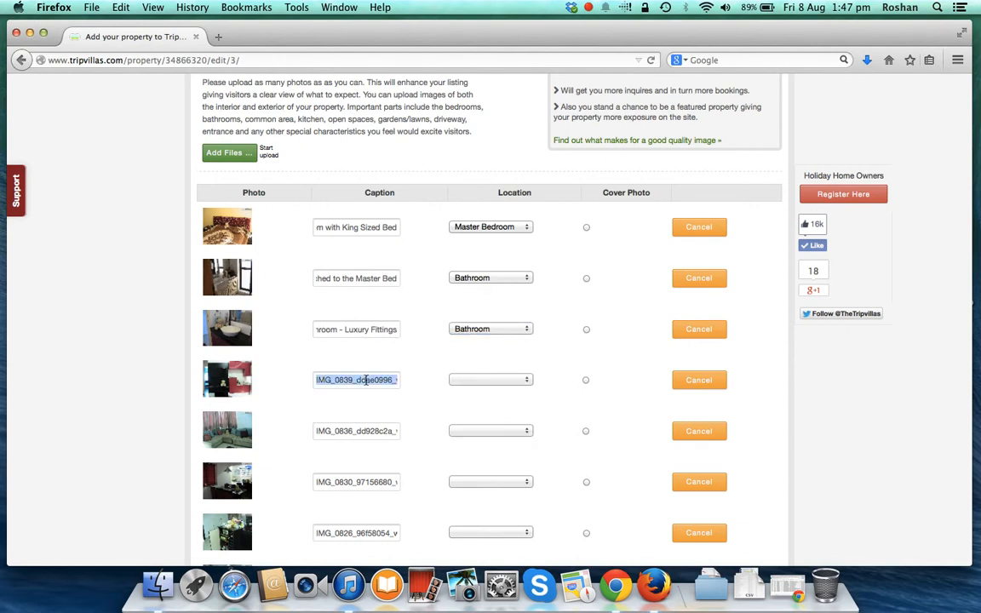
text(H)
text(D TV with )
text(Broadband and )
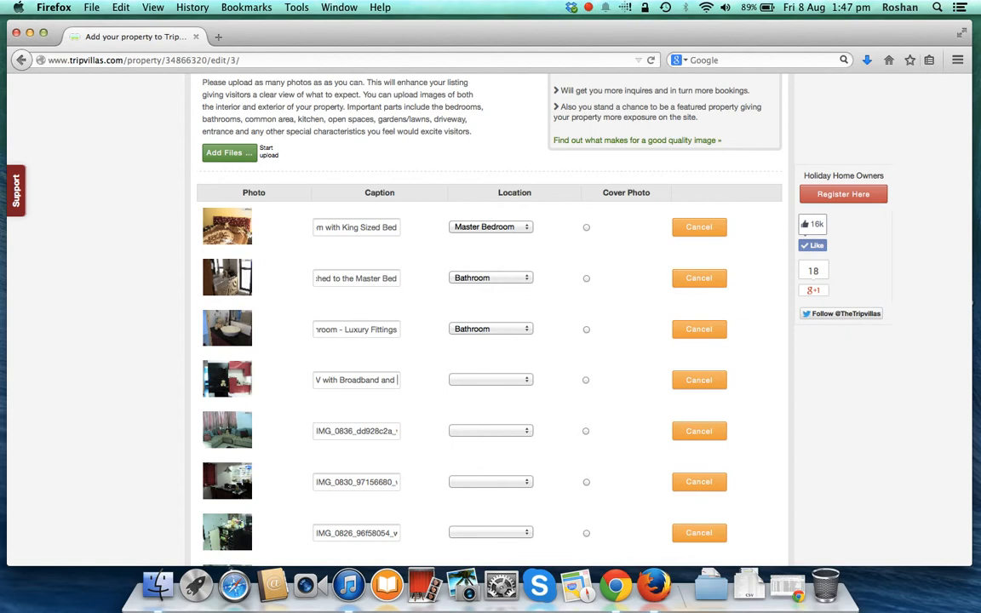
text(Satellite Television)
click(482, 380)
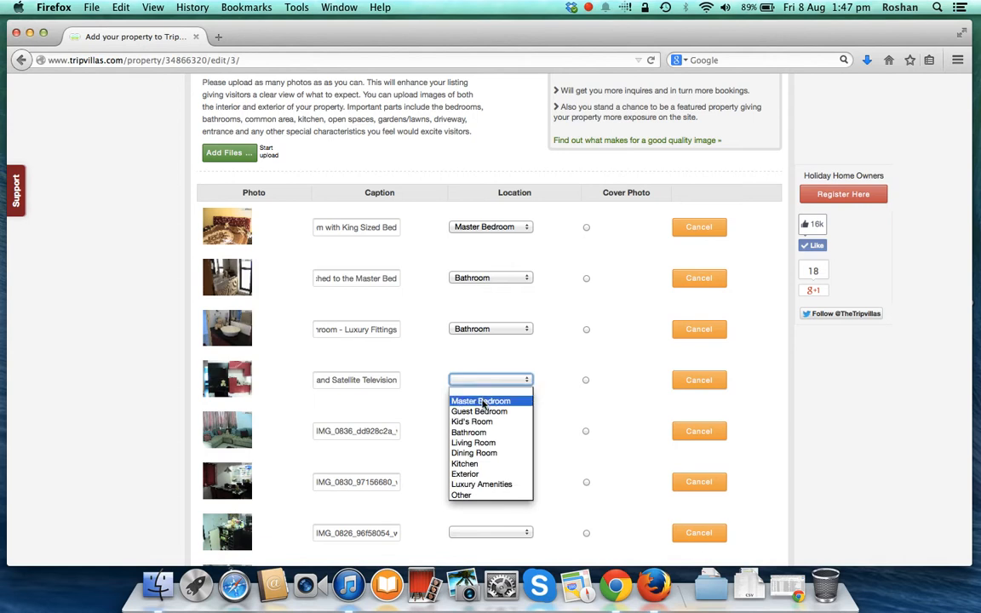
click(482, 443)
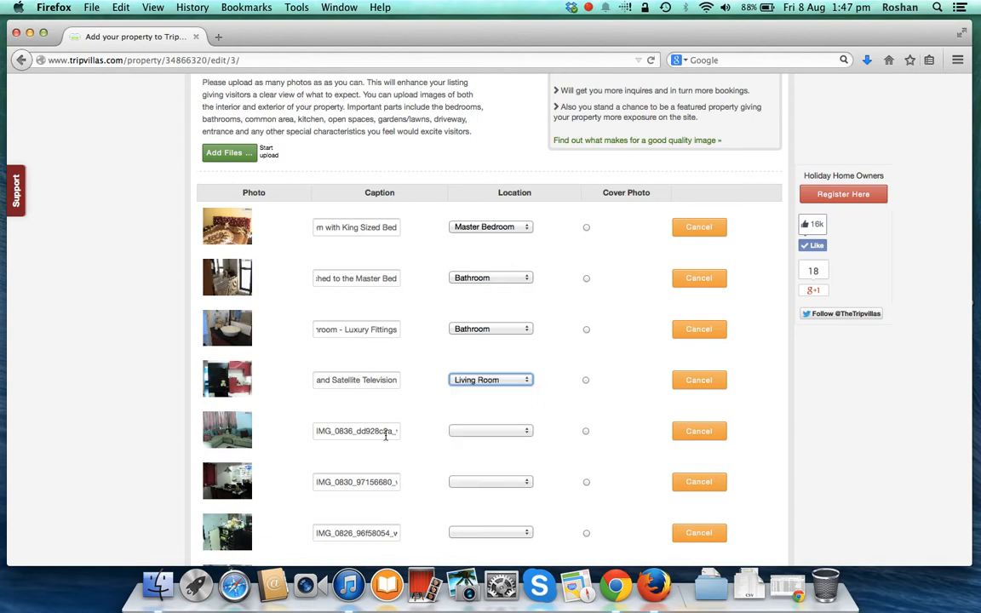
Caption the fifth photo 'Sofas whcih can accomodate 9 people' and tag it Living Room
triple_click(356, 434)
key(BackSpace)
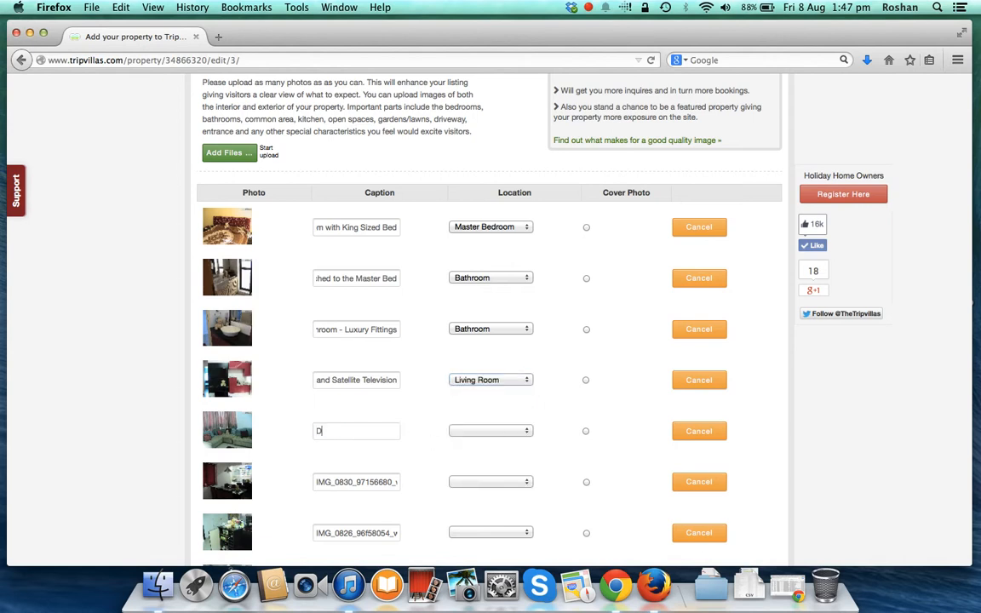
text(S)
text(ofas whcih )
text(can accomodate )
text(9 people)
click(471, 432)
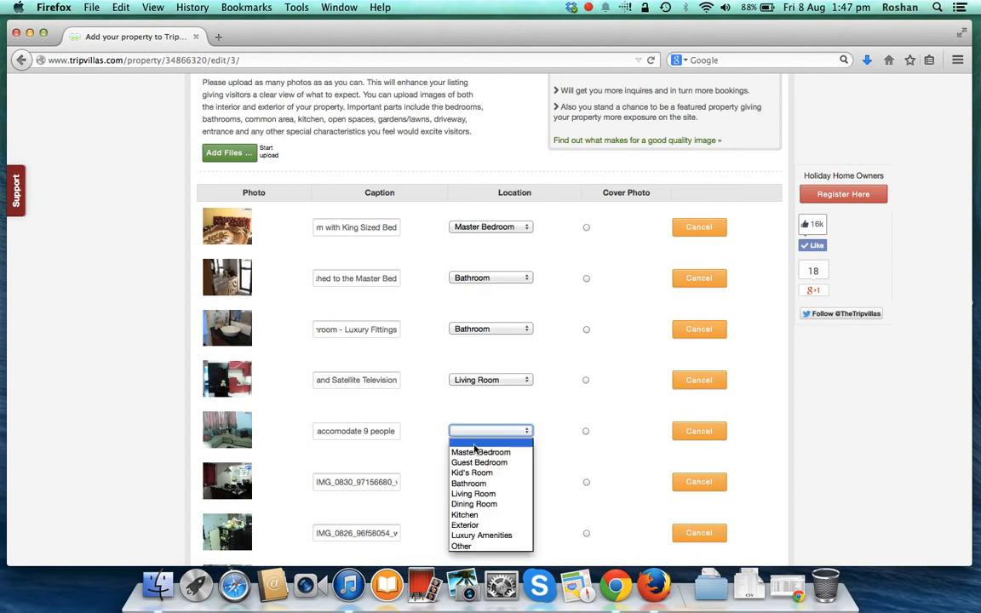
click(471, 494)
Caption the sixth photo 'Dining Table for 6 people' and start choosing its location
triple_click(355, 478)
text(Dining T)
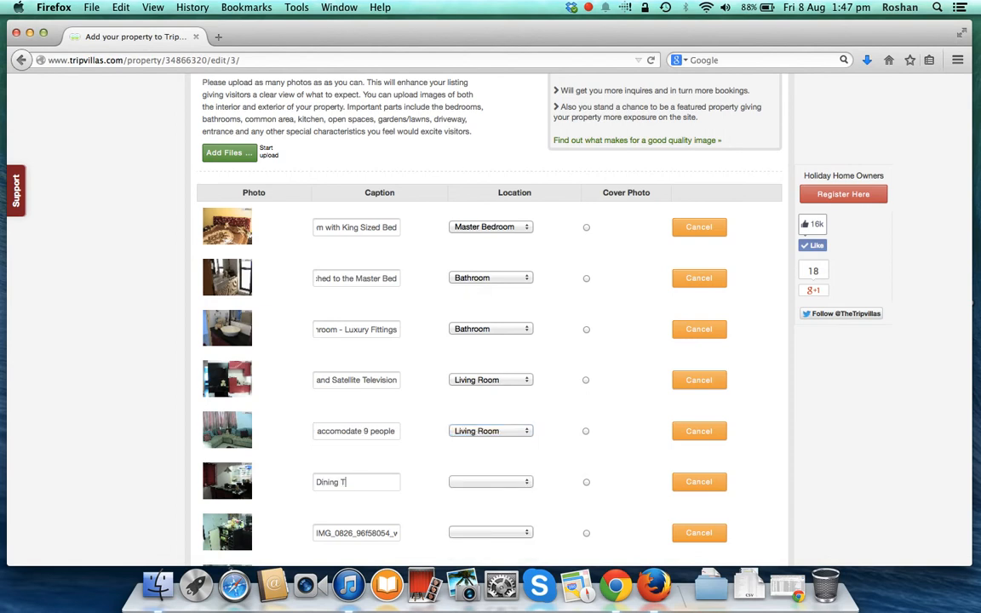
text(able for 6 people)
click(485, 482)
Tag the sixth photo Dining Room, then caption the seventh 'Wine Cabinet add Bar- Feel free to use what you want' and tag it Kitchen
click(474, 427)
scroll(511, 451, down, 3)
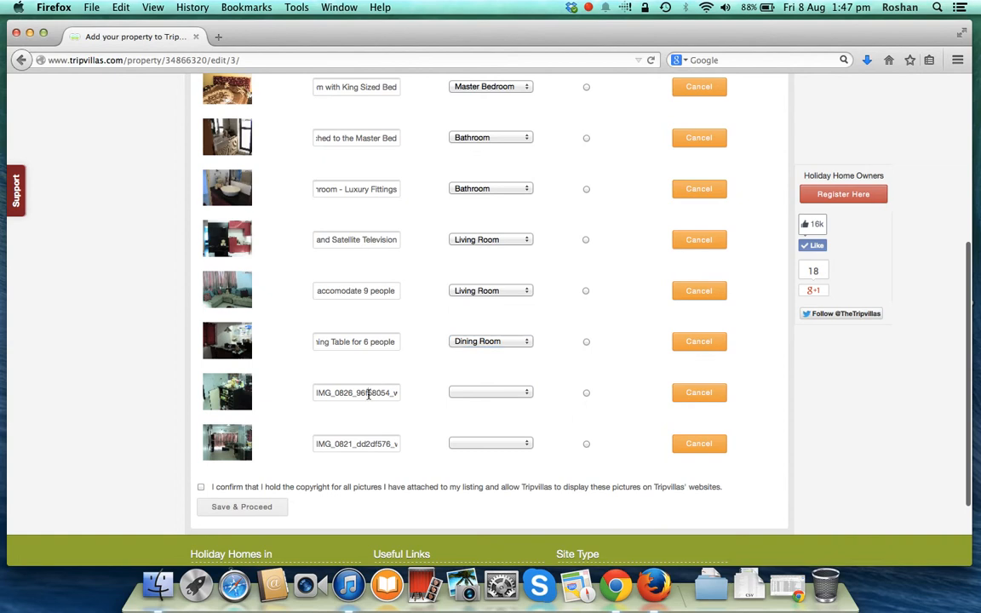
triple_click(382, 393)
text(Wine Cabinet ad)
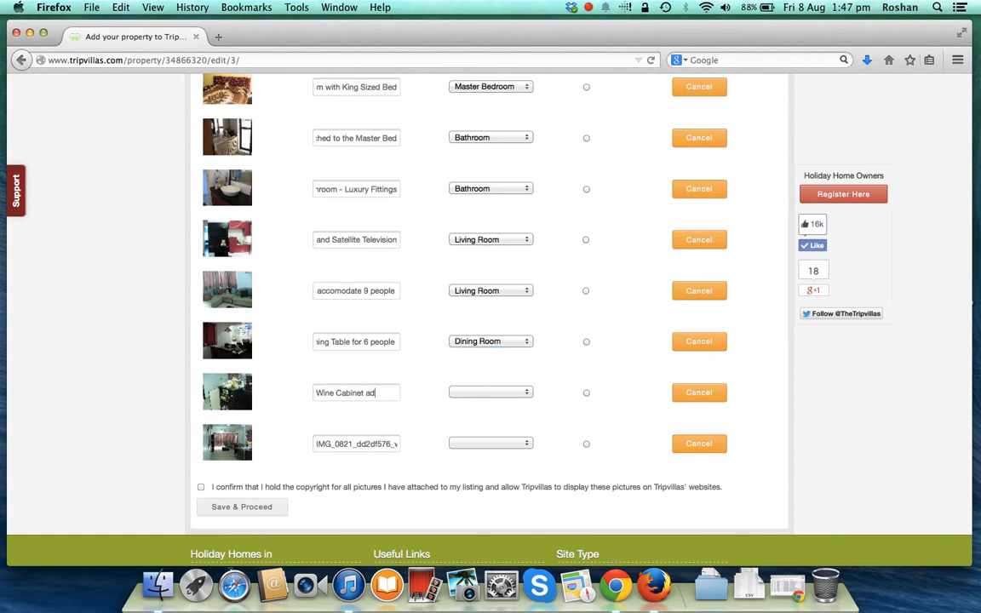
text(d Bar- Feel free)
text( to use what you w)
text(ant)
click(470, 393)
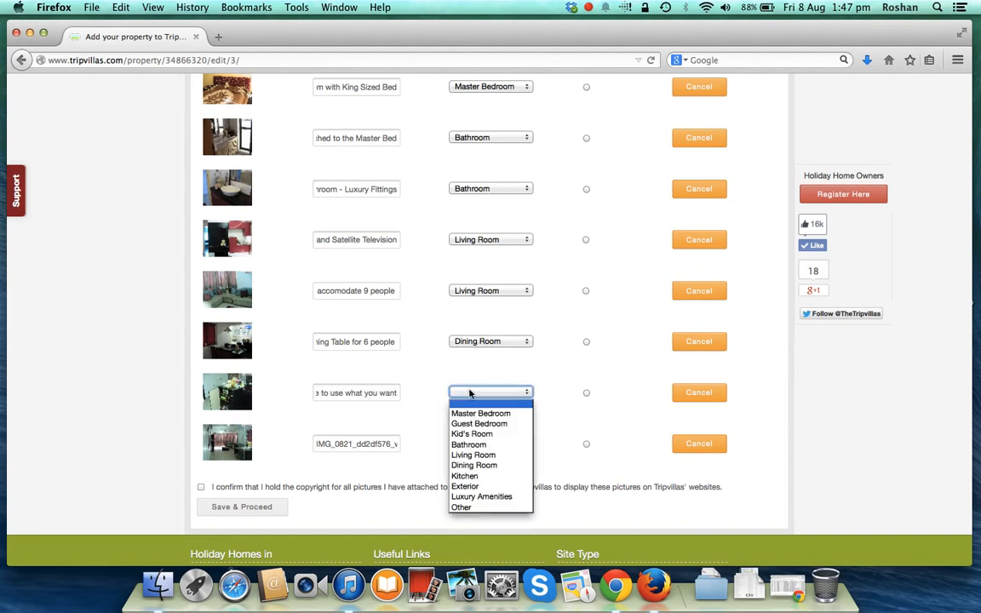
click(468, 476)
Caption the eighth photo 'Living Room View', tag it Living Room, and make it the cover photo
triple_click(351, 442)
text(Li)
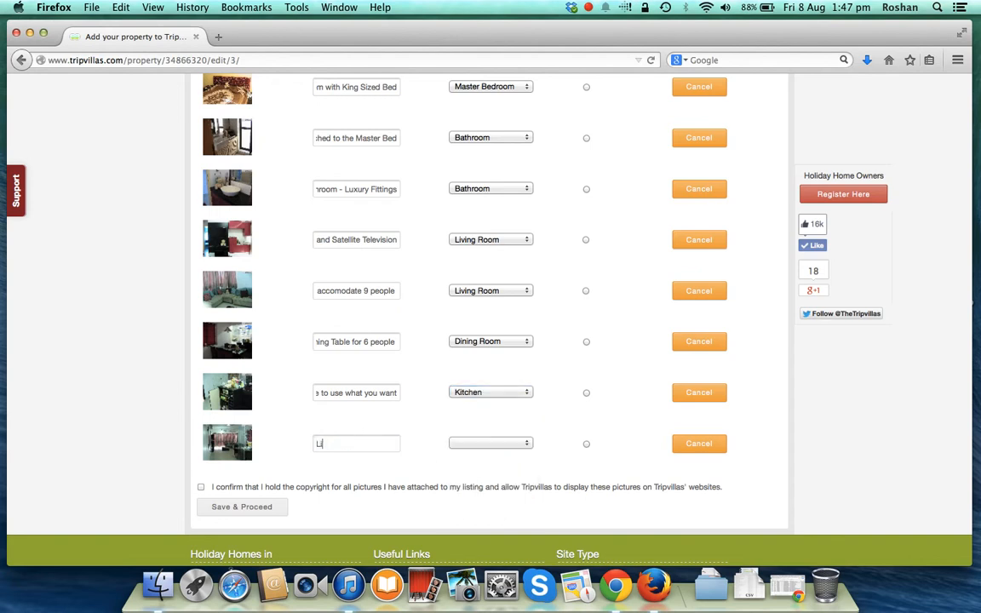
text(ving Room View)
click(466, 443)
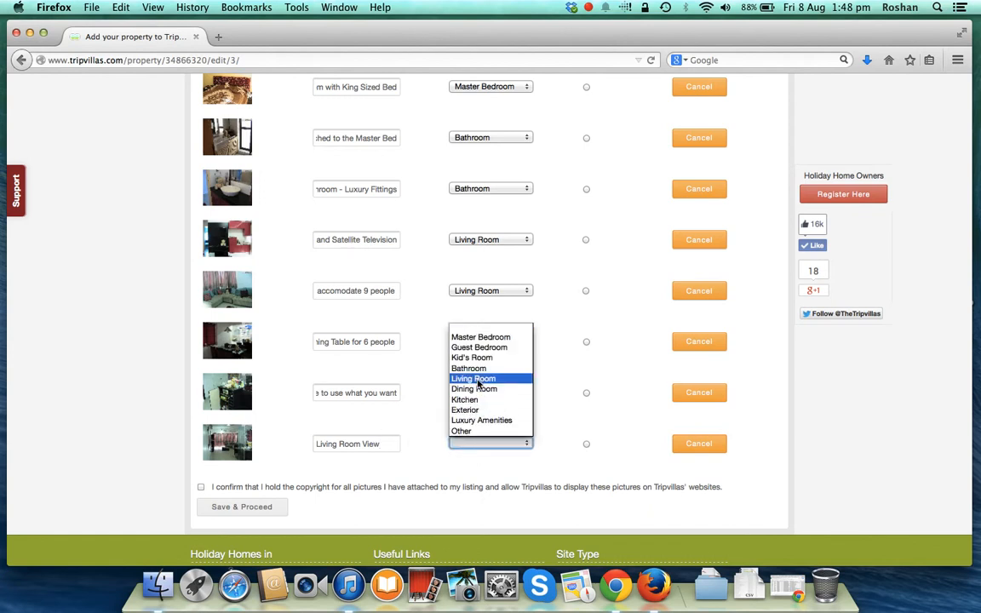
click(479, 375)
click(586, 444)
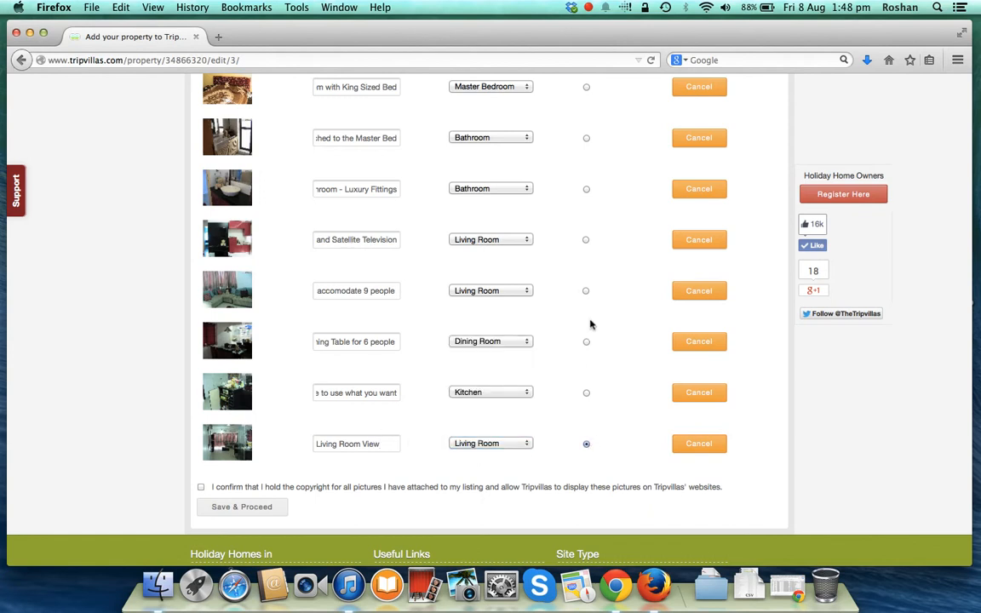
Confirm copyright ownership for all attached pictures
scroll(589, 341, up, 10)
scroll(590, 324, down, 10)
scroll(594, 355, down, 1)
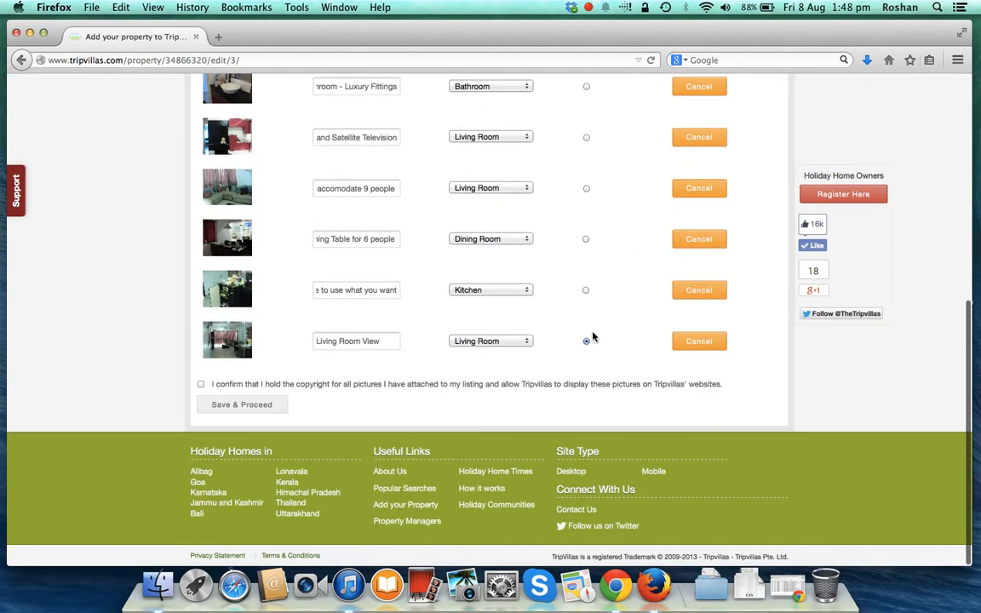
scroll(653, 311, up, 3)
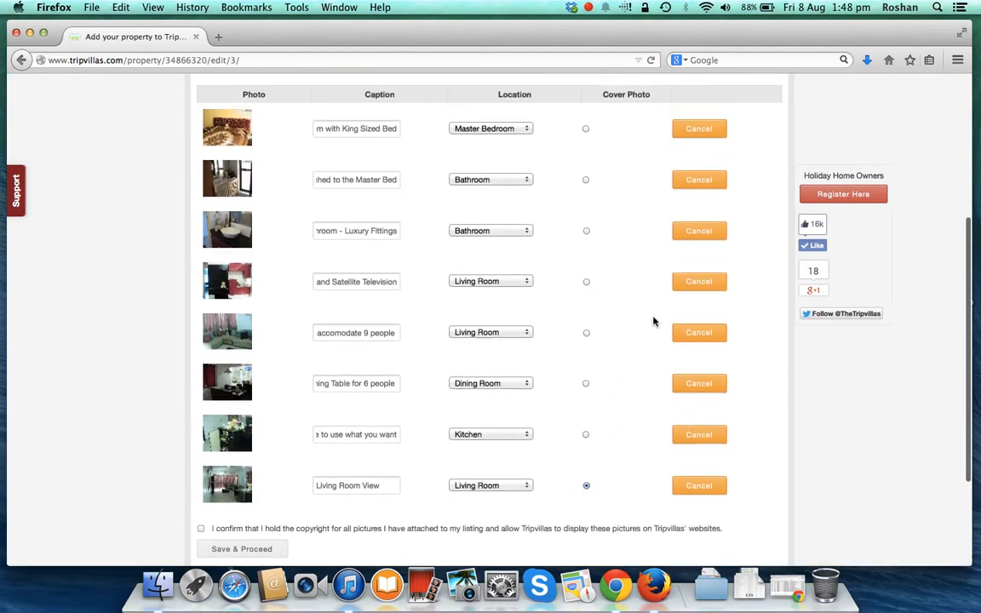
scroll(653, 322, down, 3)
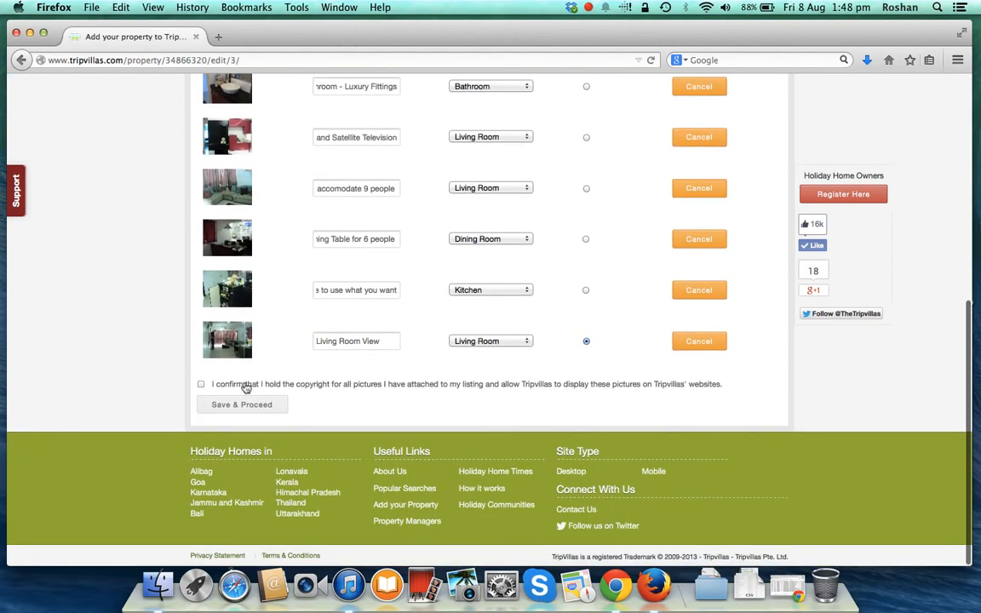
click(201, 385)
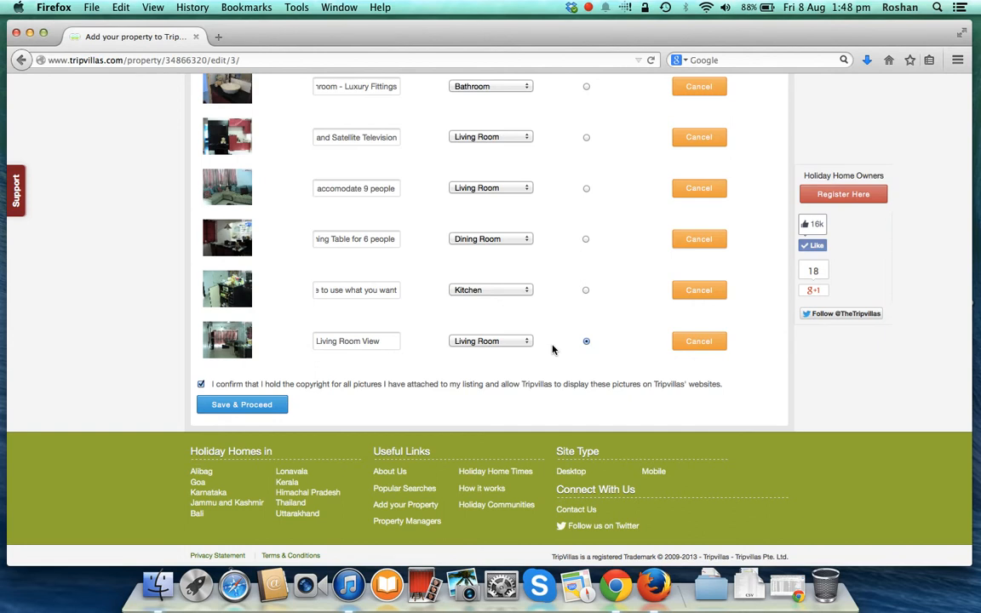
Save the photos and proceed to Step 4: Rates, Contact Info & Legal stuff
scroll(292, 247, up, 10)
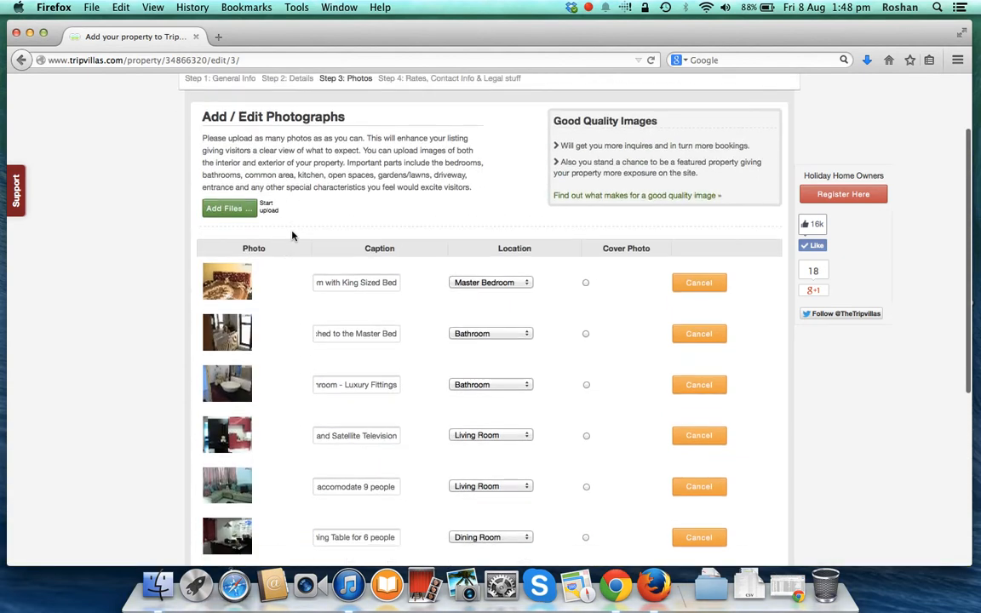
scroll(293, 236, down, 10)
scroll(292, 236, down, 1)
click(247, 406)
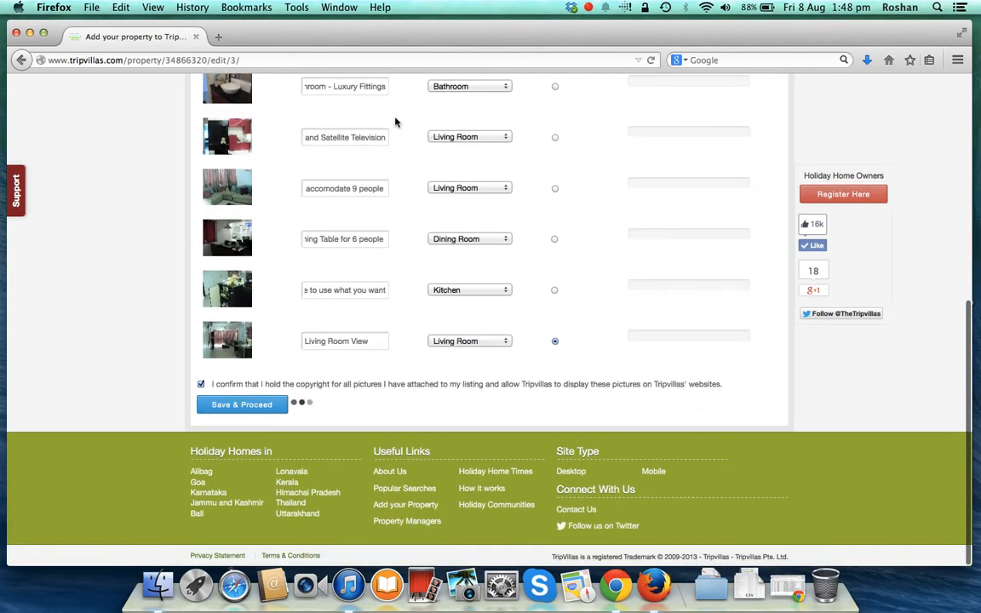
scroll(395, 120, down, 3)
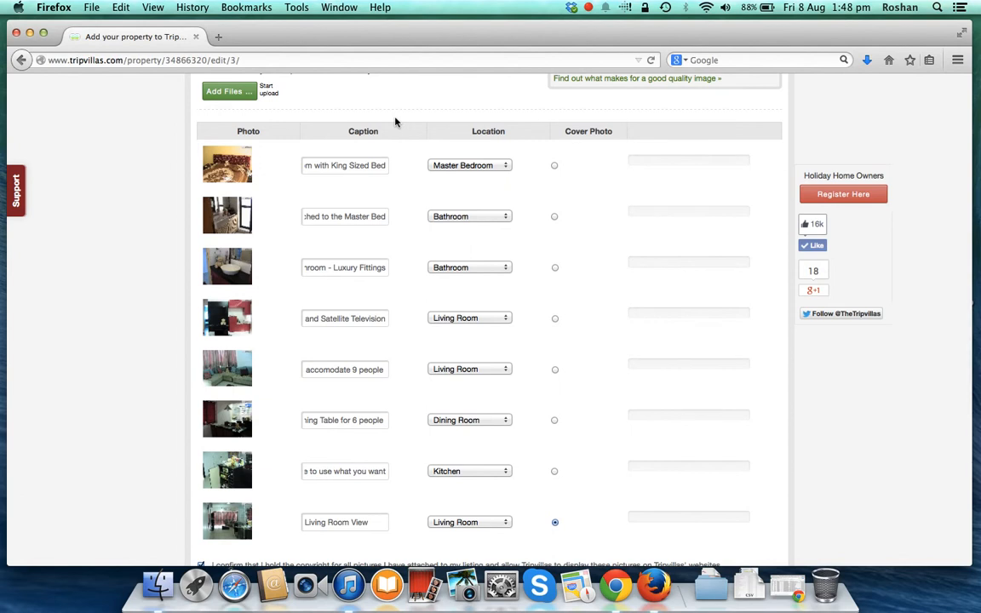
scroll(395, 122, down, 5)
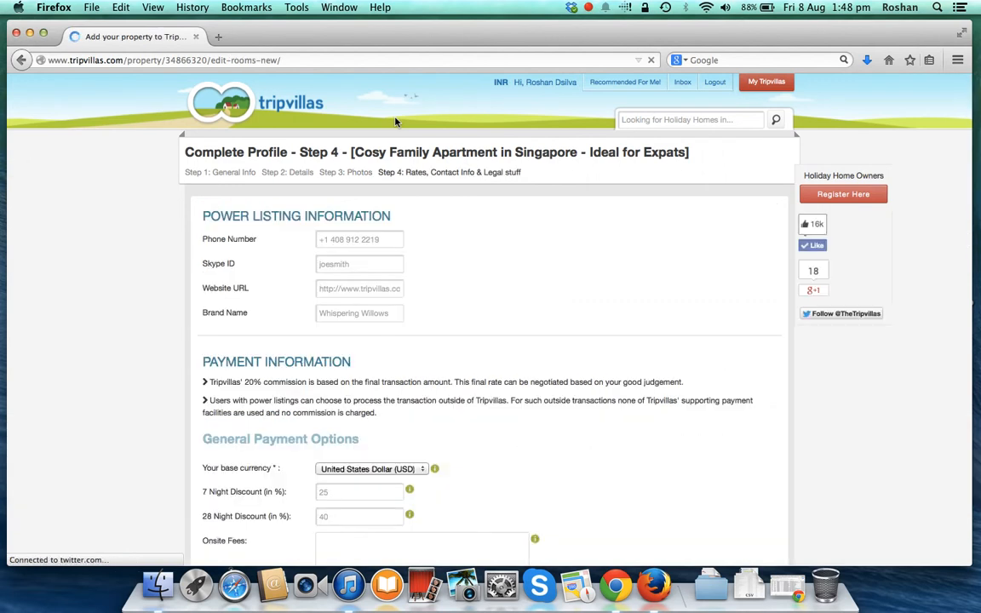
scroll(265, 267, down, 2)
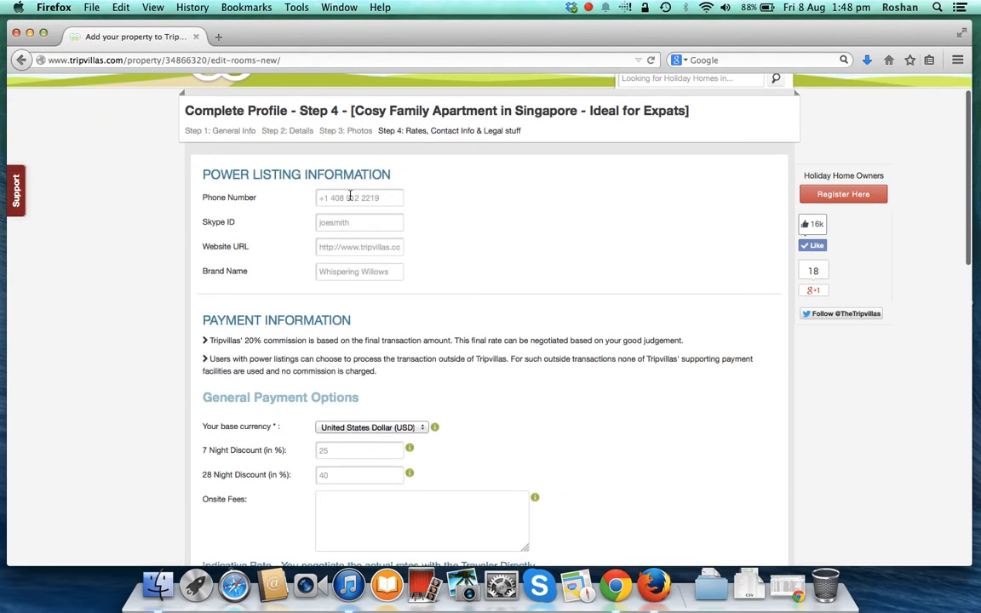
click(350, 196)
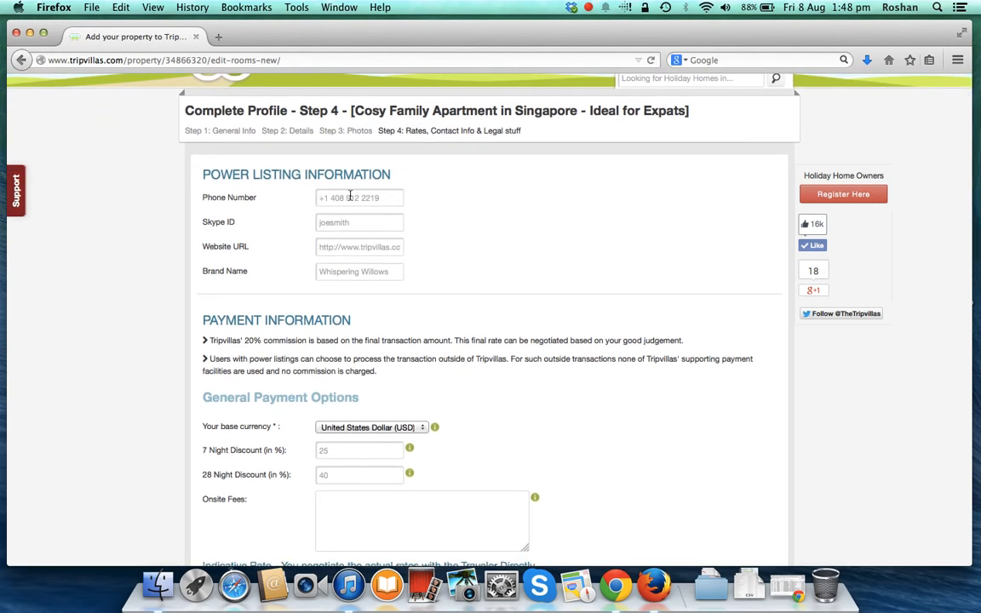
text(+)
text(65 900)
key(Tab)
text(http://www.tripvillas.comCasuarina )
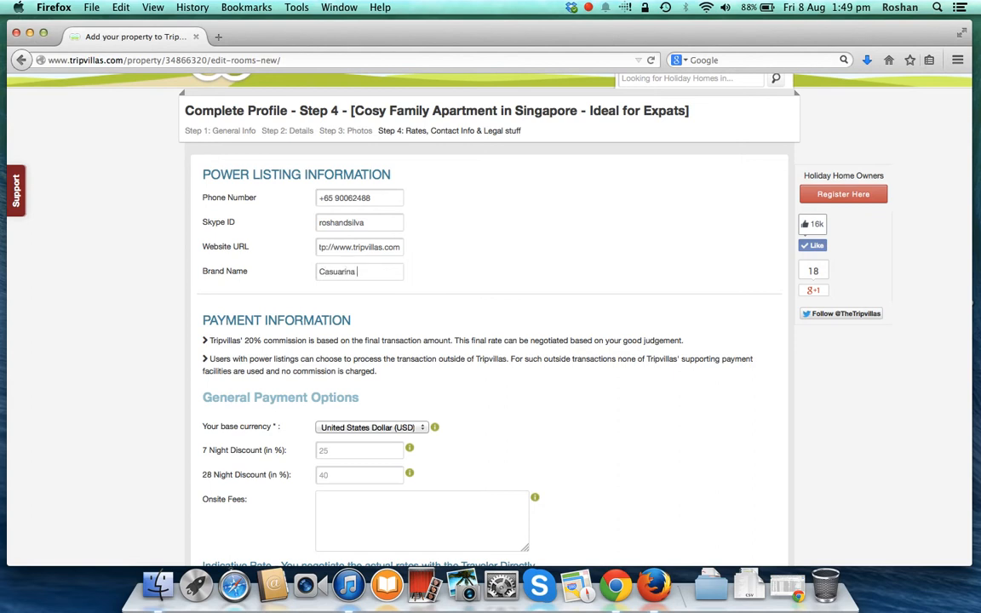
text(Cove Condo)
scroll(295, 260, down, 3)
scroll(295, 243, down, 2)
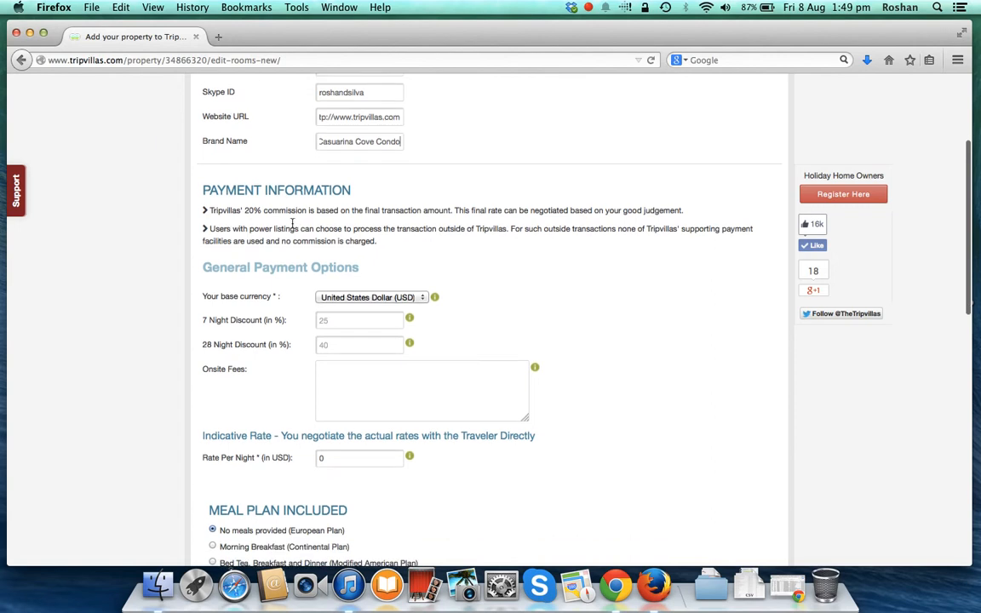
scroll(292, 195, down, 1)
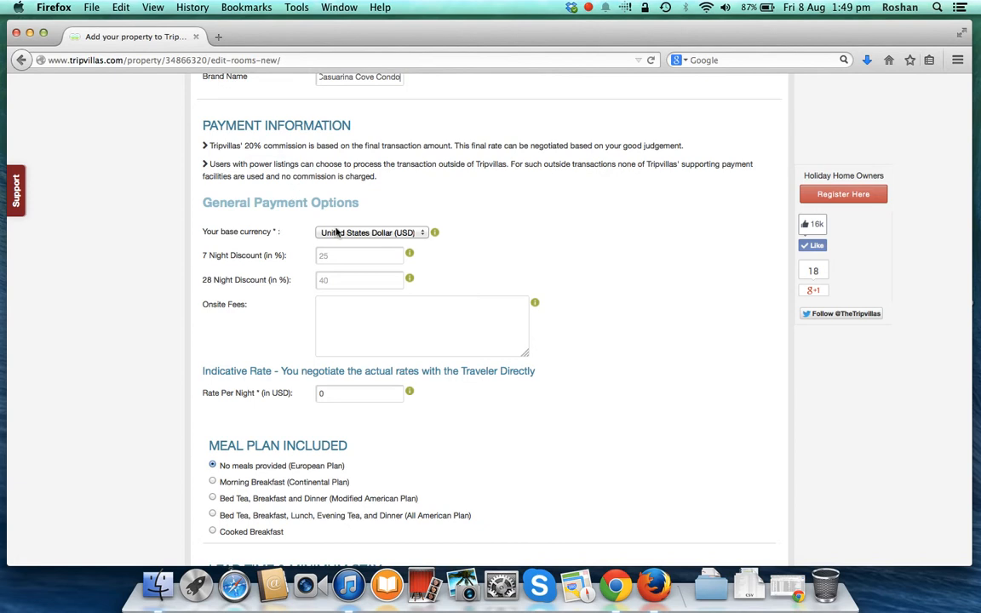
Choose Singapore Dollar (SGD) as base currency and enter a 30% 7-night discount
click(340, 234)
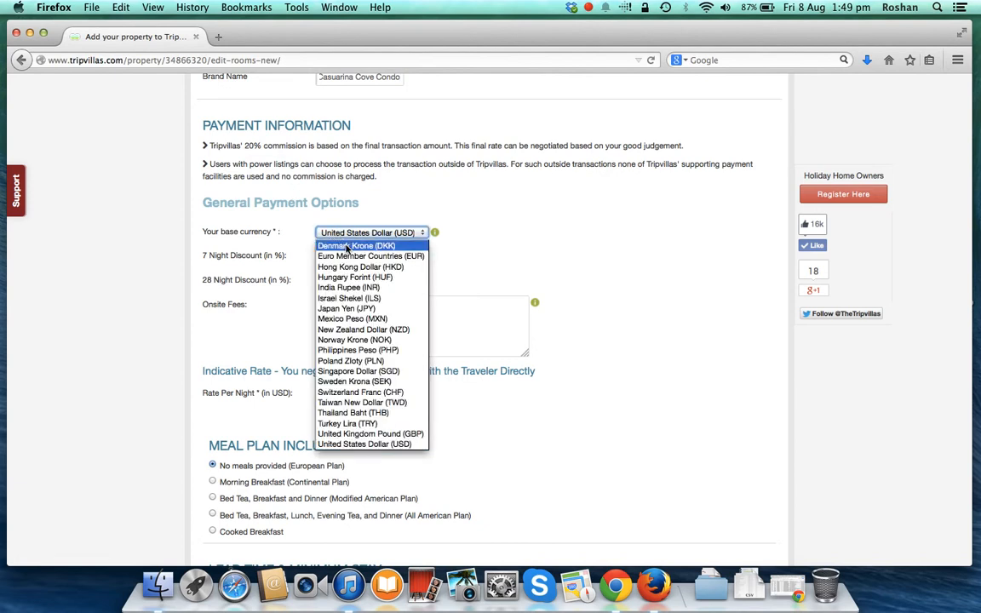
click(340, 371)
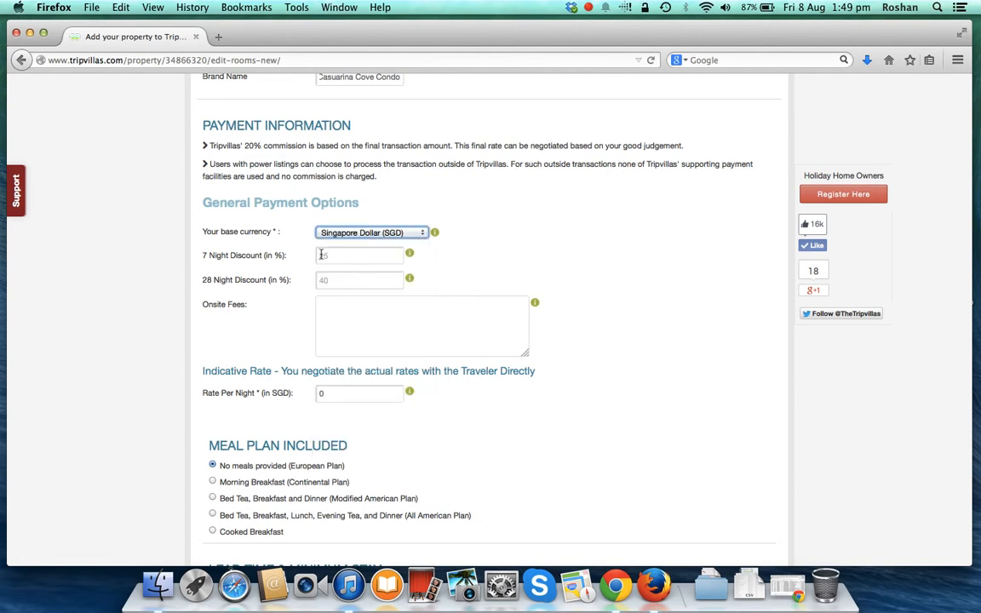
click(349, 257)
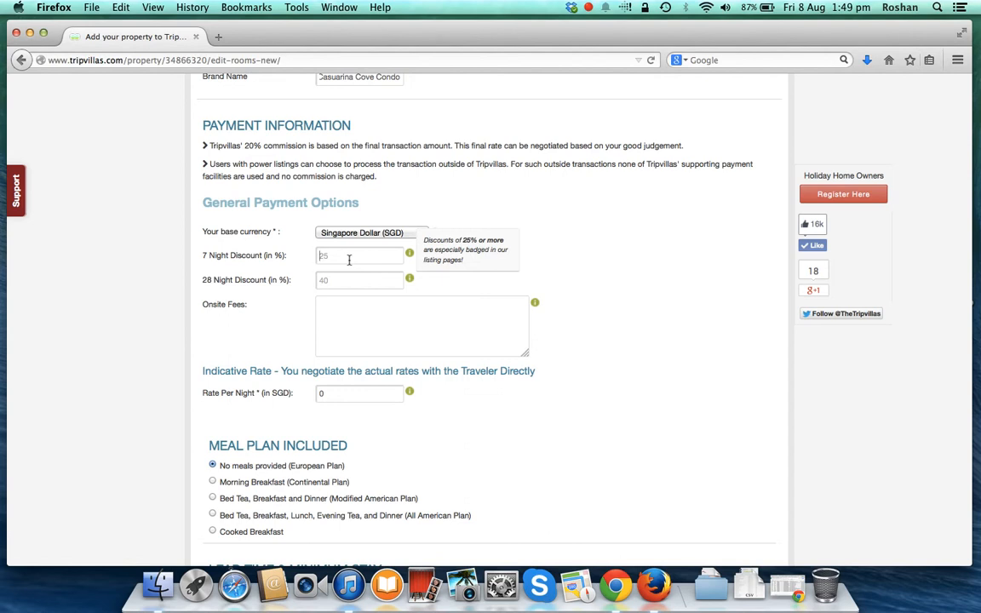
click(348, 260)
text(30)
click(333, 276)
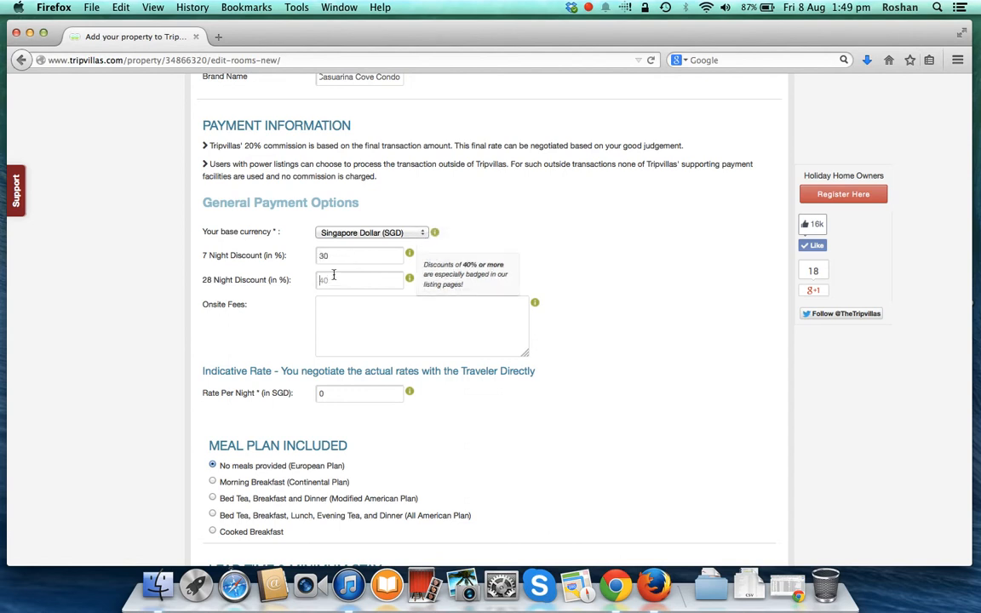
Enter a 50% 28-night discount and describe extra onsite fees for maid, cleaning and mountain bike rental
text(50)
key(Tab)
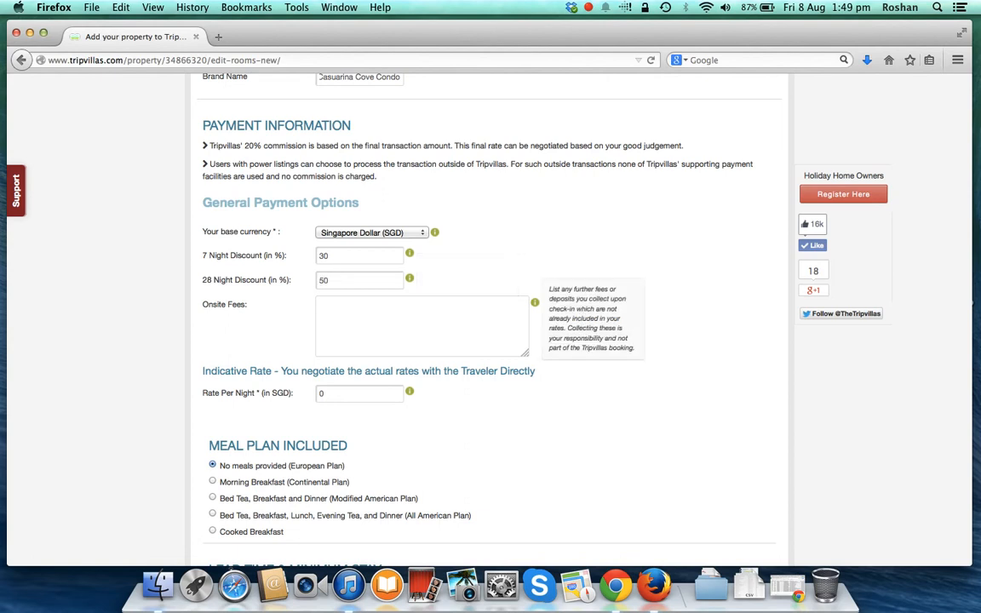
text(Additional Fees)
text(apply for)
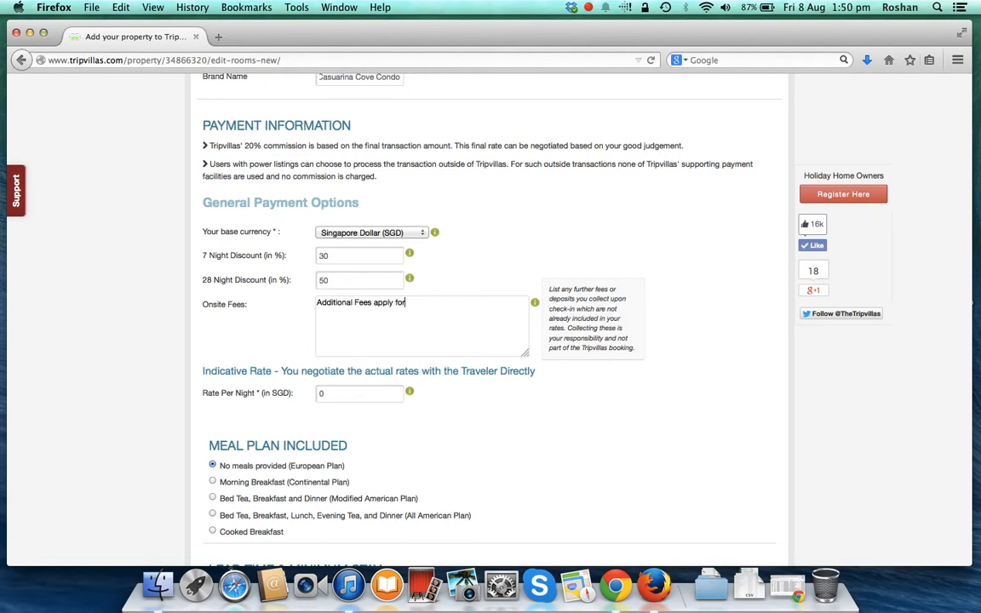
text( the maid and cleaning service as well as if you want to ren)
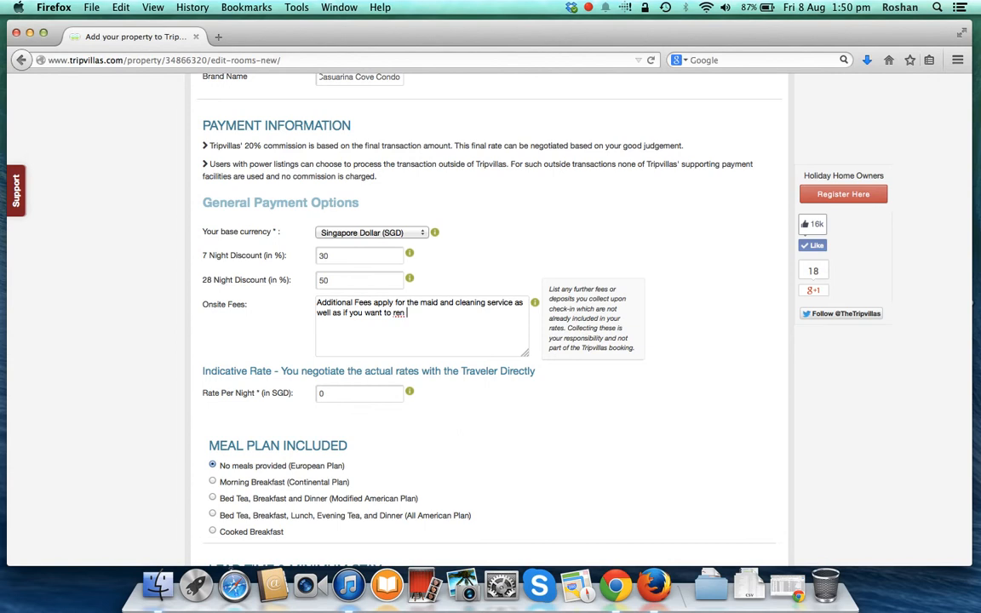
text(t my mountain bike)
Set the nightly rate to 240 SGD
scroll(322, 356, down, 1)
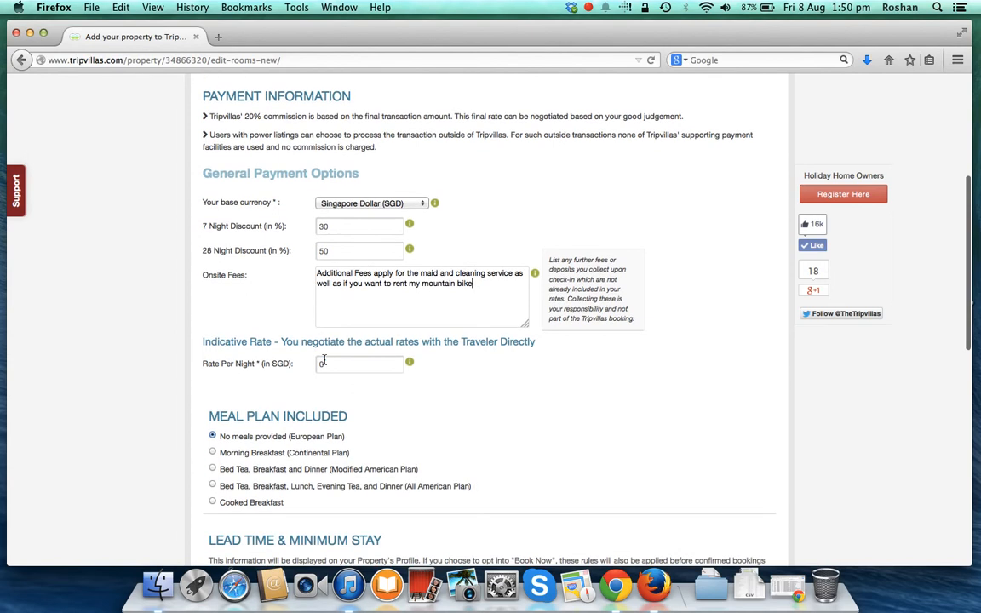
drag(340, 365, 306, 351)
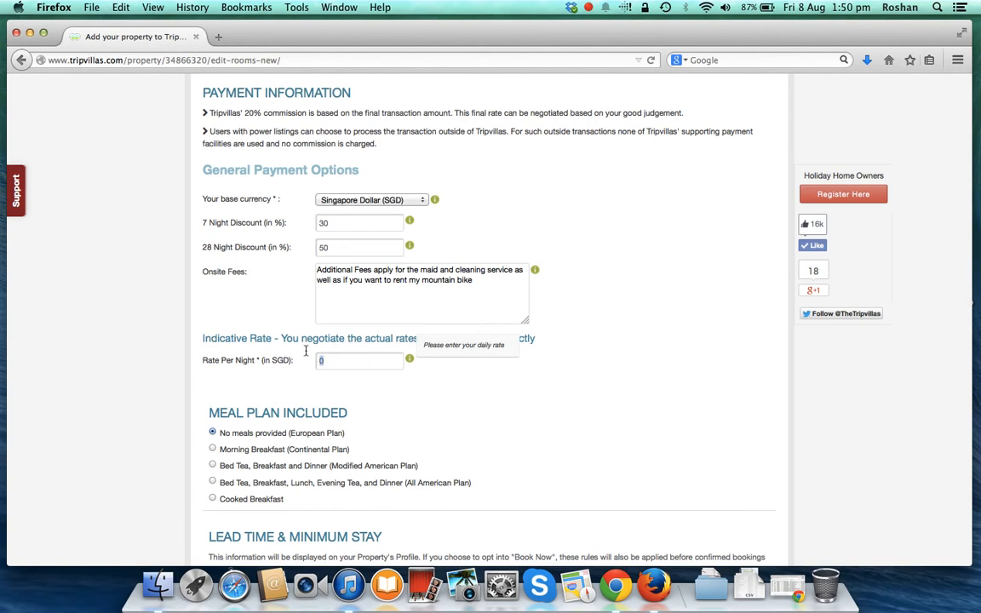
text(240)
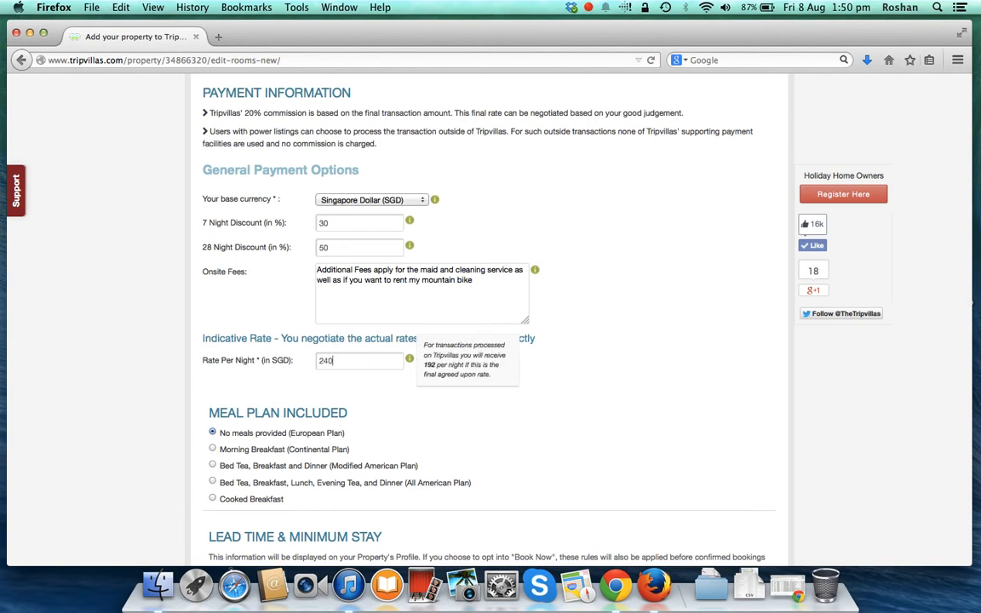
key(Tab)
scroll(301, 397, down, 5)
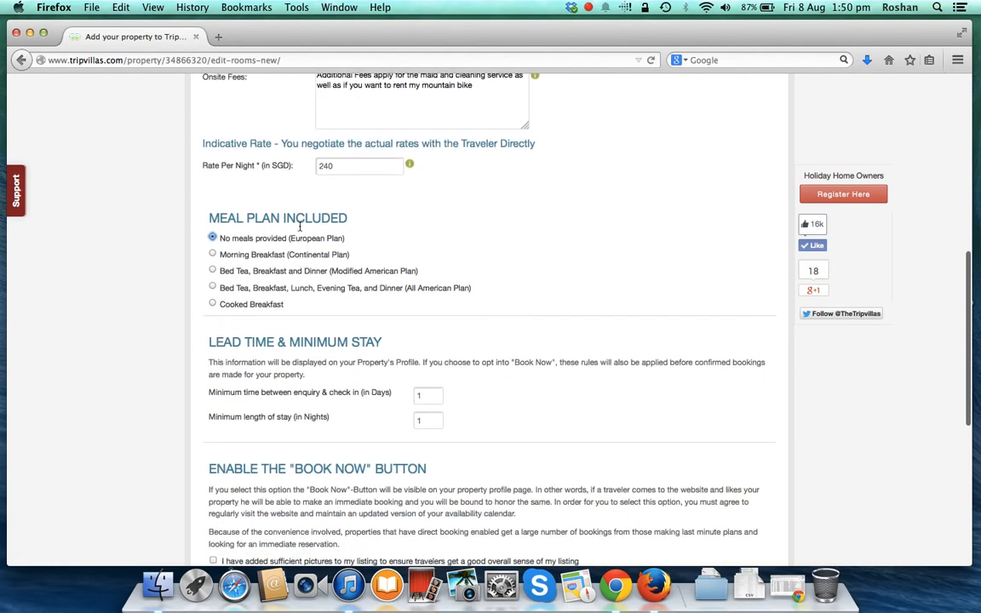
Keep 'No meals provided' as the meal plan
click(213, 238)
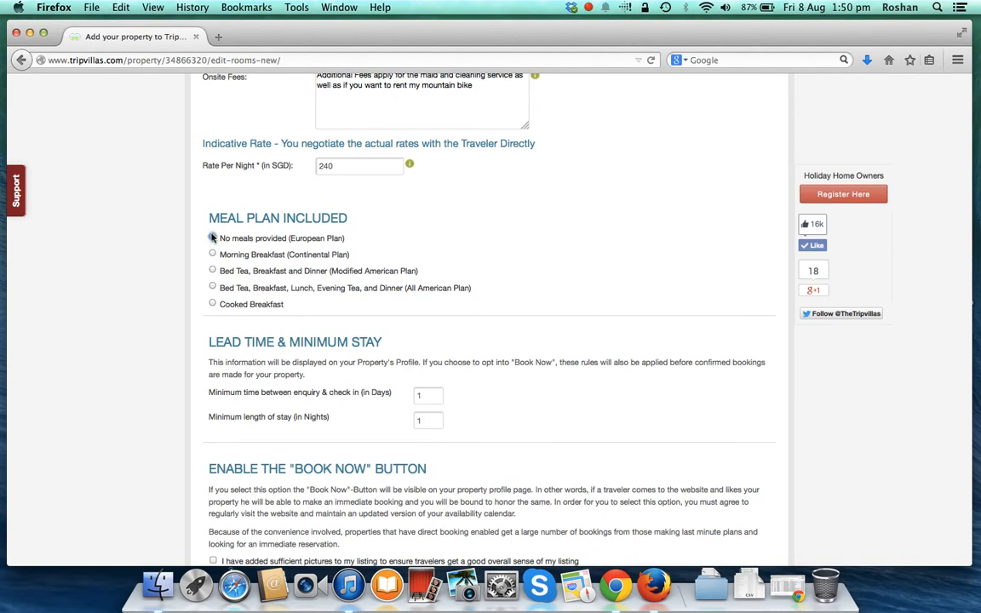
scroll(217, 252, down, 3)
scroll(217, 247, down, 2)
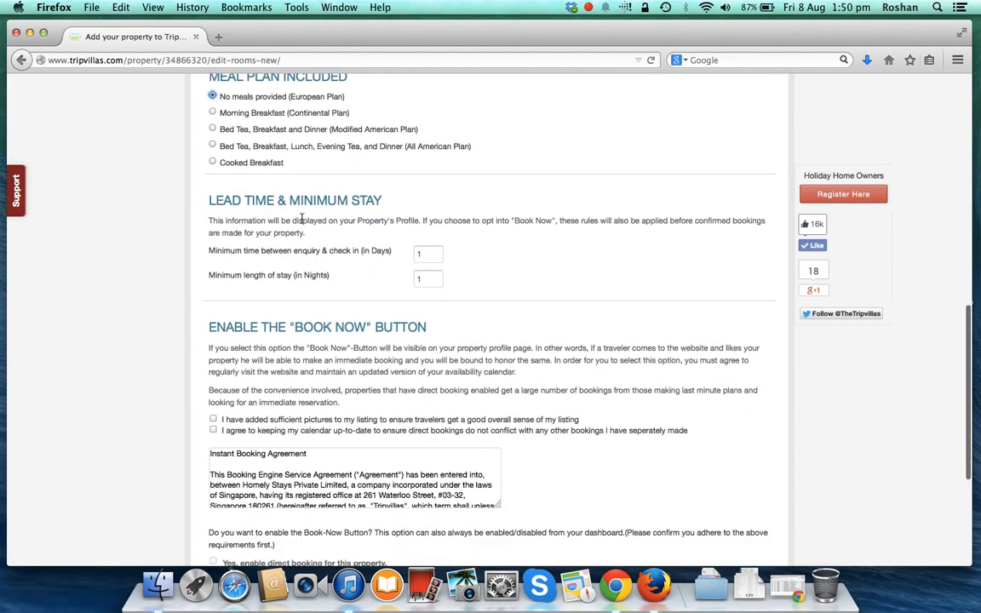
scroll(449, 263, down, 1)
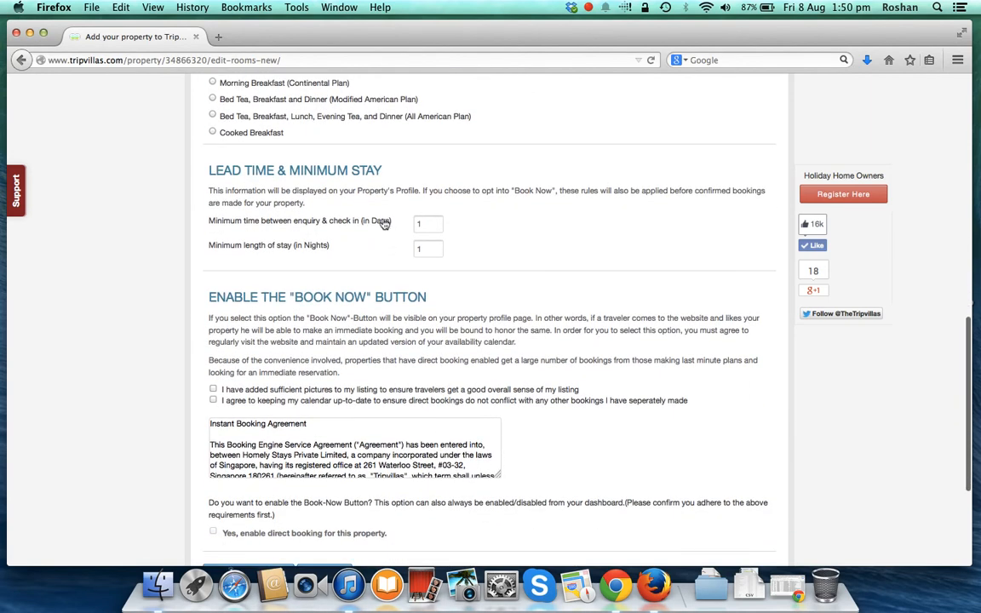
Require 3 days between enquiry and check-in and a minimum stay of 4 nights
drag(429, 227, 385, 223)
text(3)
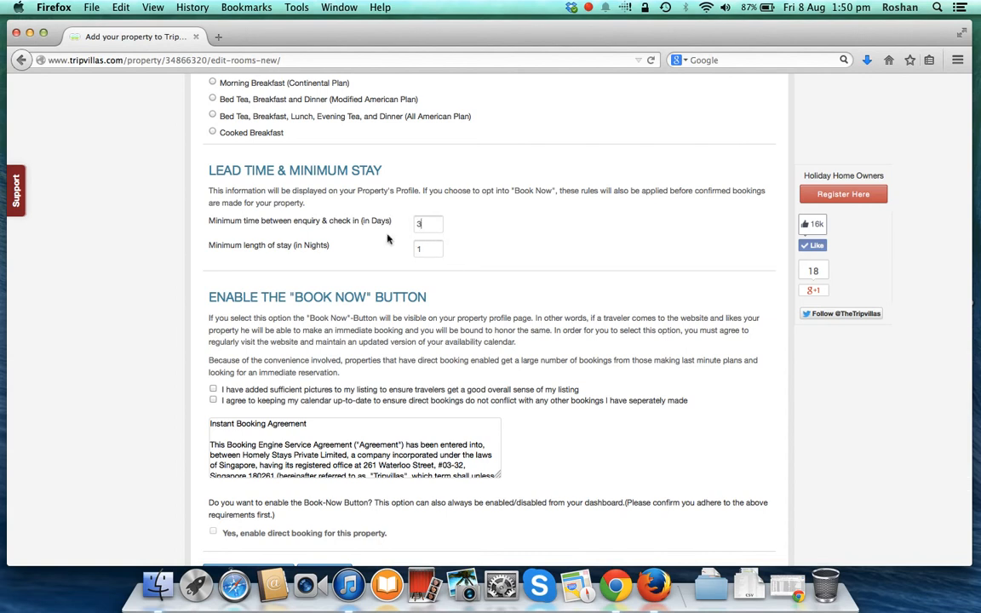
drag(430, 249, 392, 247)
text(4)
scroll(316, 213, down, 2)
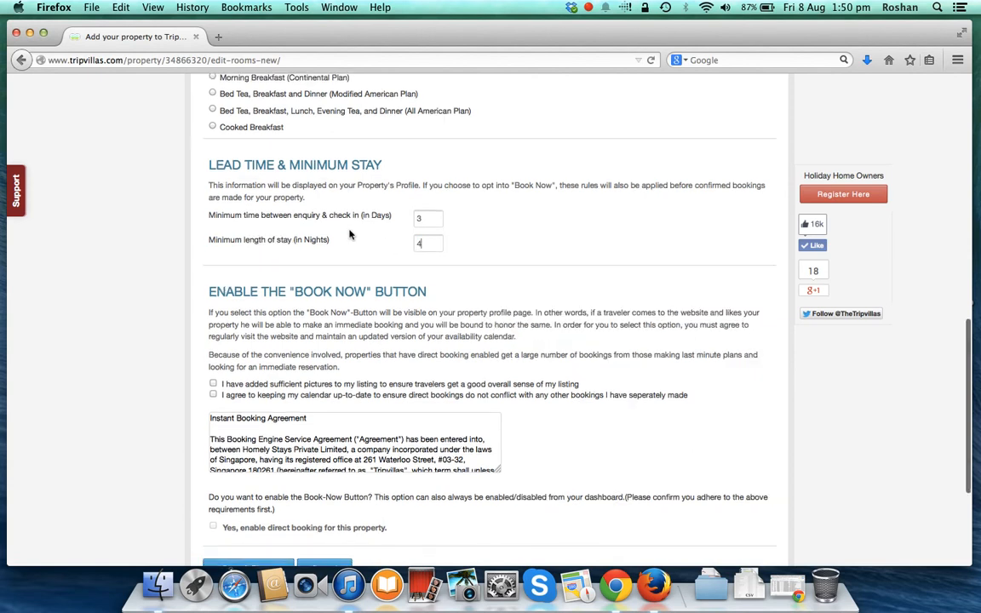
scroll(379, 234, down, 5)
scroll(341, 223, up, 1)
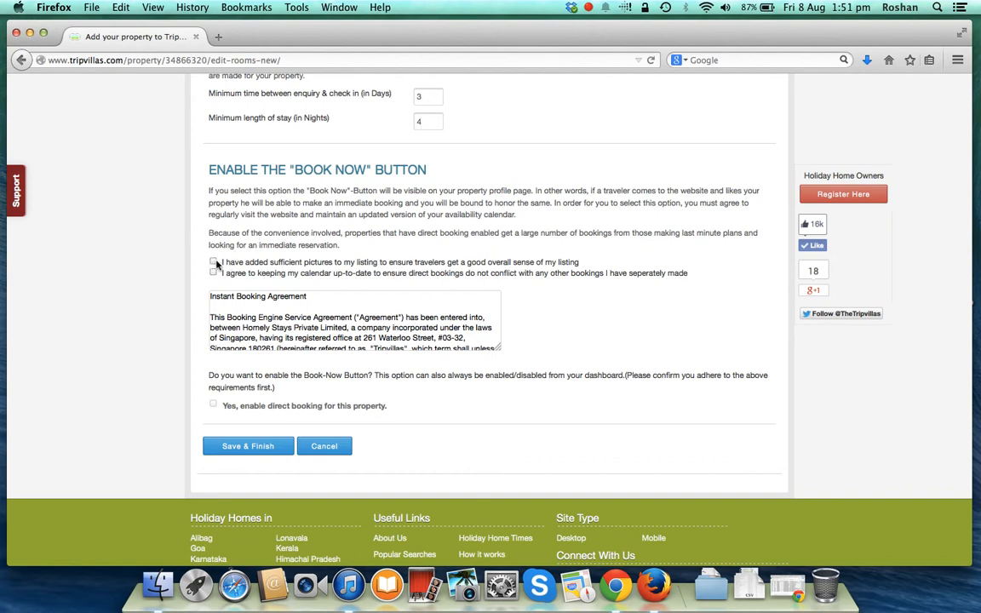
Tick the photo and calendar confirmations, enable direct booking, and save and finish the listing
click(213, 263)
click(213, 273)
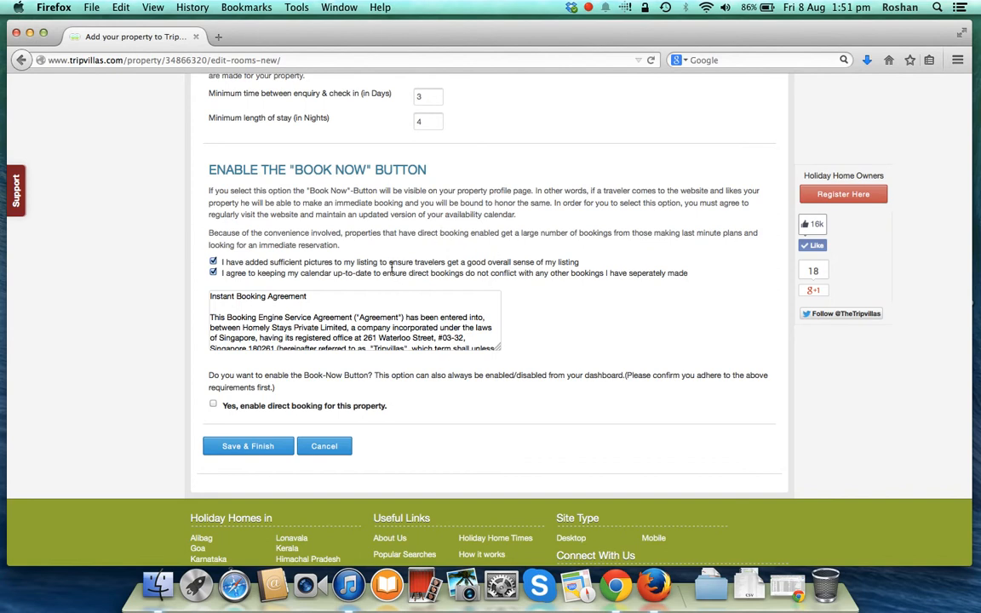
scroll(392, 267, down, 3)
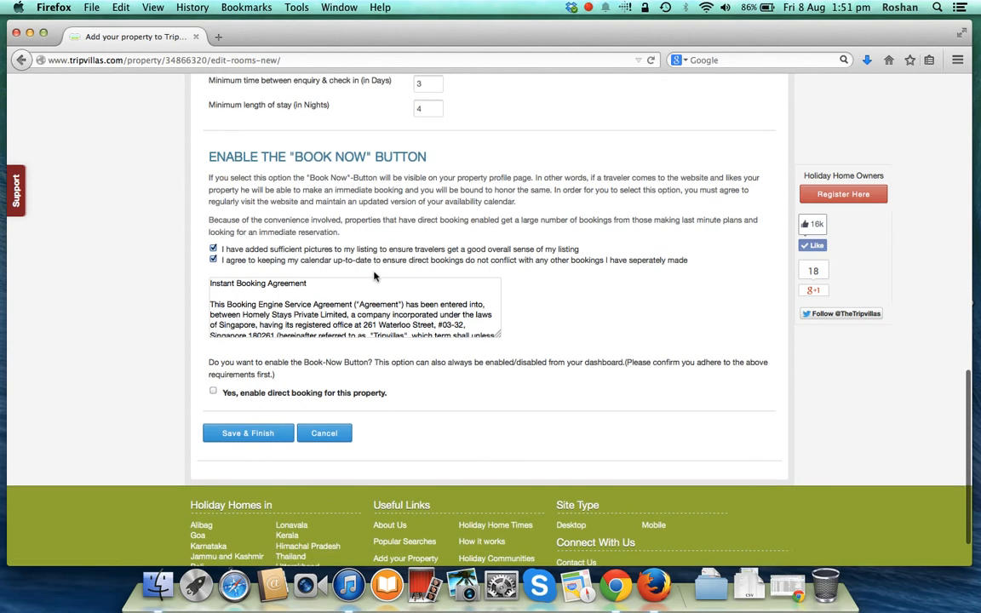
scroll(461, 260, down, 5)
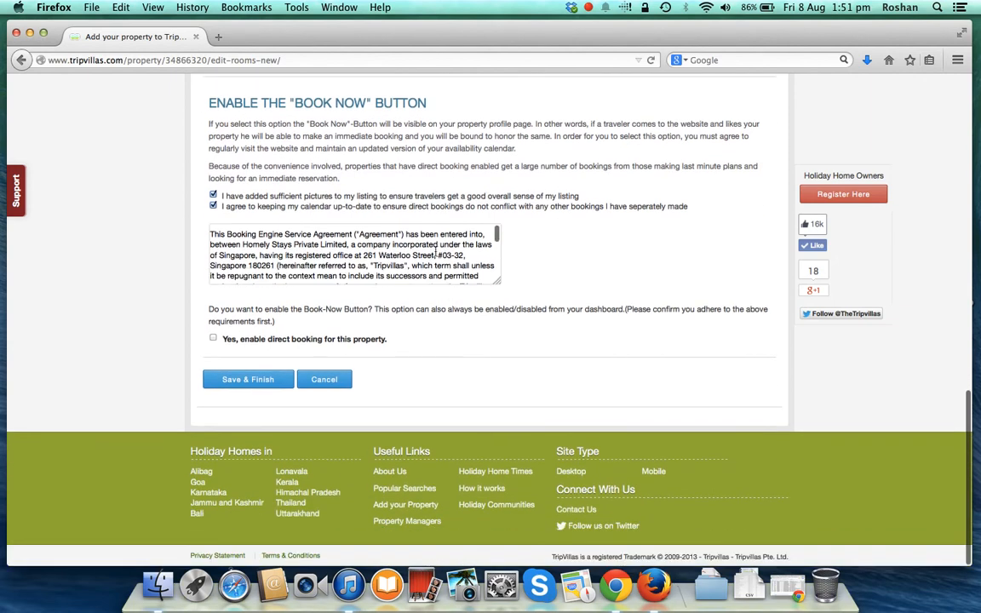
scroll(434, 244, up, 10)
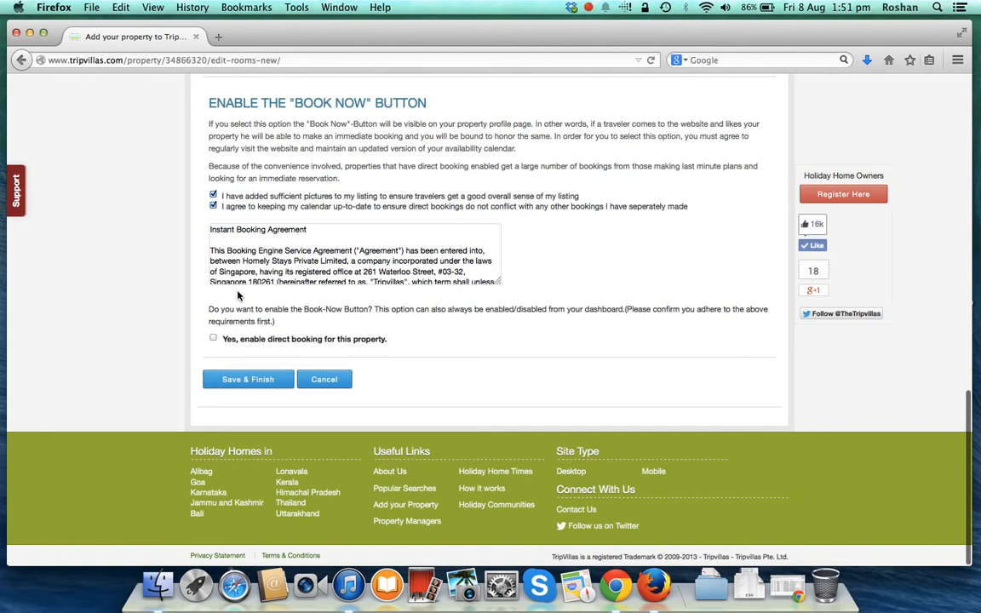
click(213, 339)
click(259, 380)
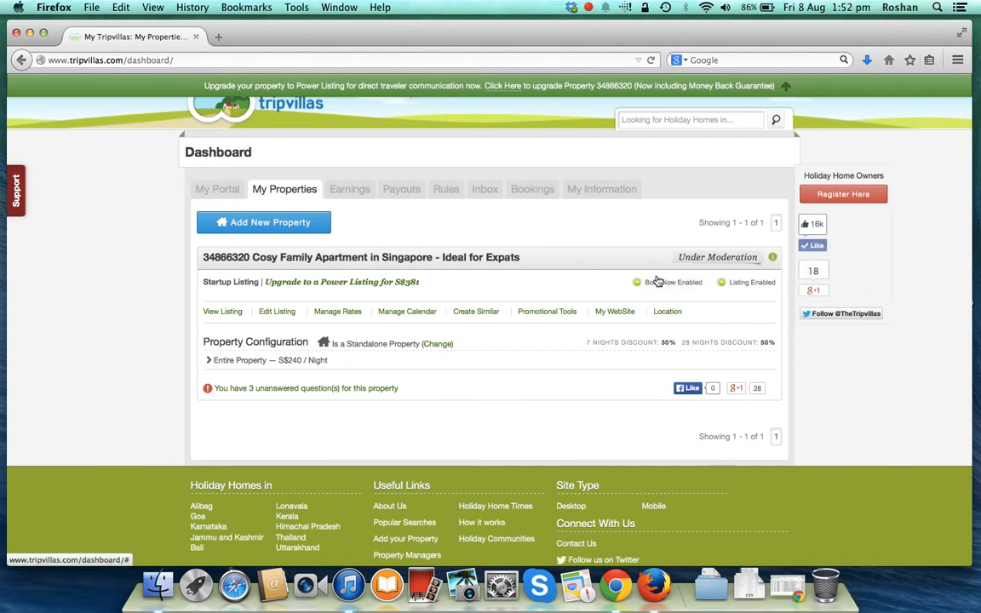
Open the public listing page for 'Cosy Family Apartment in Singapore - Ideal for Expats'
click(235, 316)
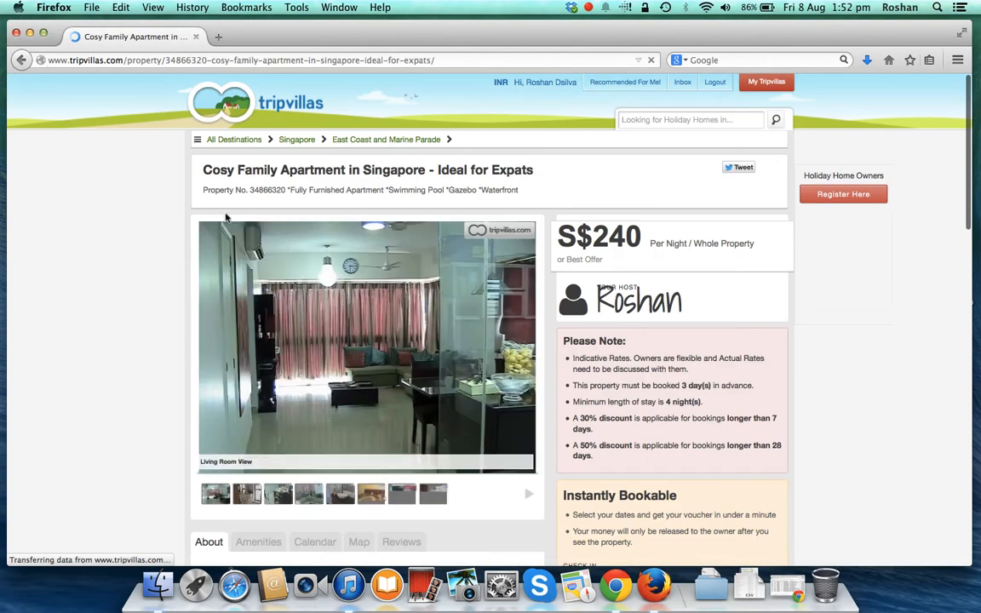
Scroll through the public property page and advance the photo slideshow to the next picture
scroll(170, 297, down, 3)
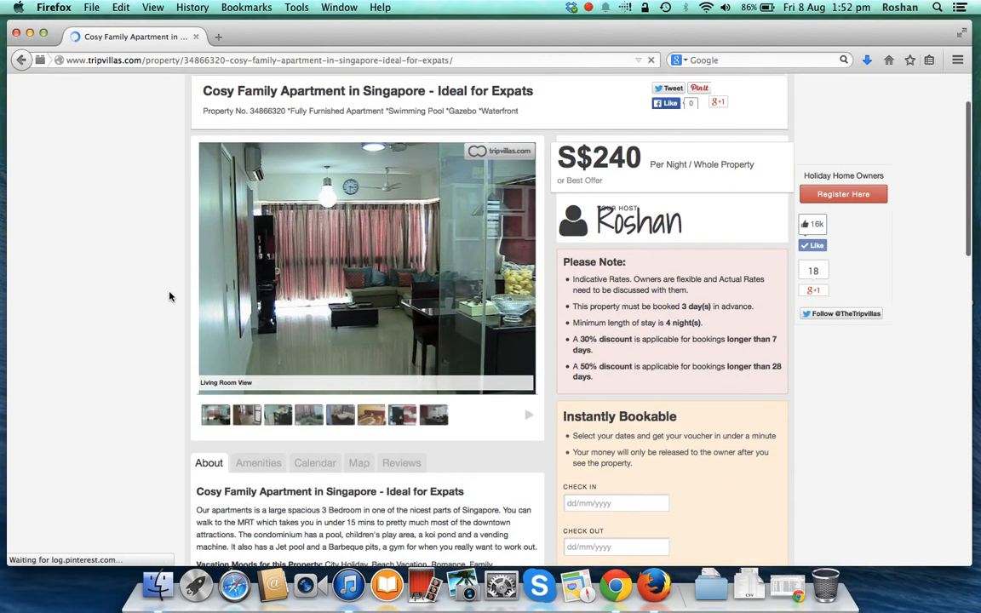
scroll(170, 296, up, 3)
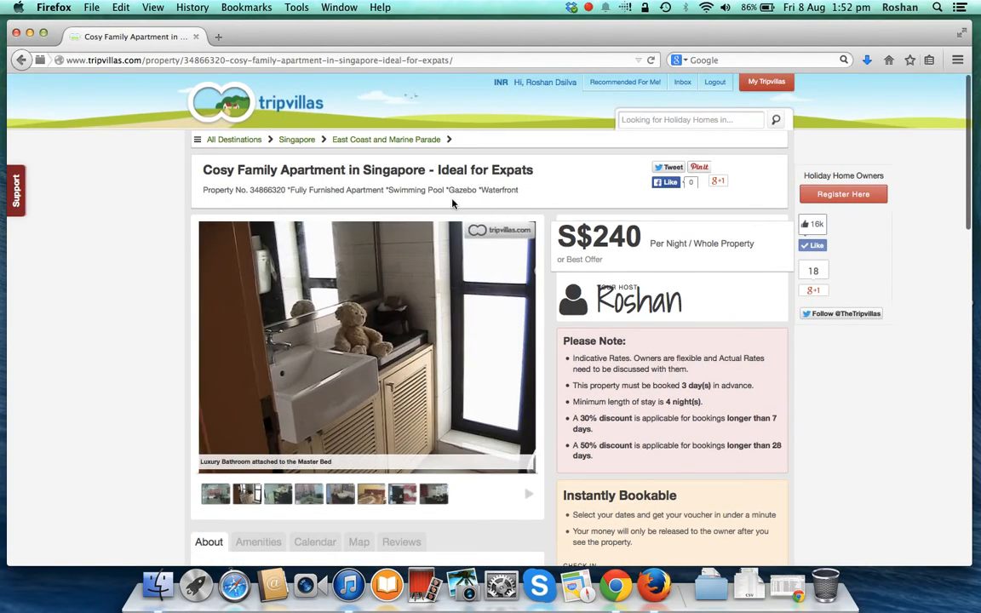
scroll(511, 204, down, 1)
scroll(552, 258, down, 3)
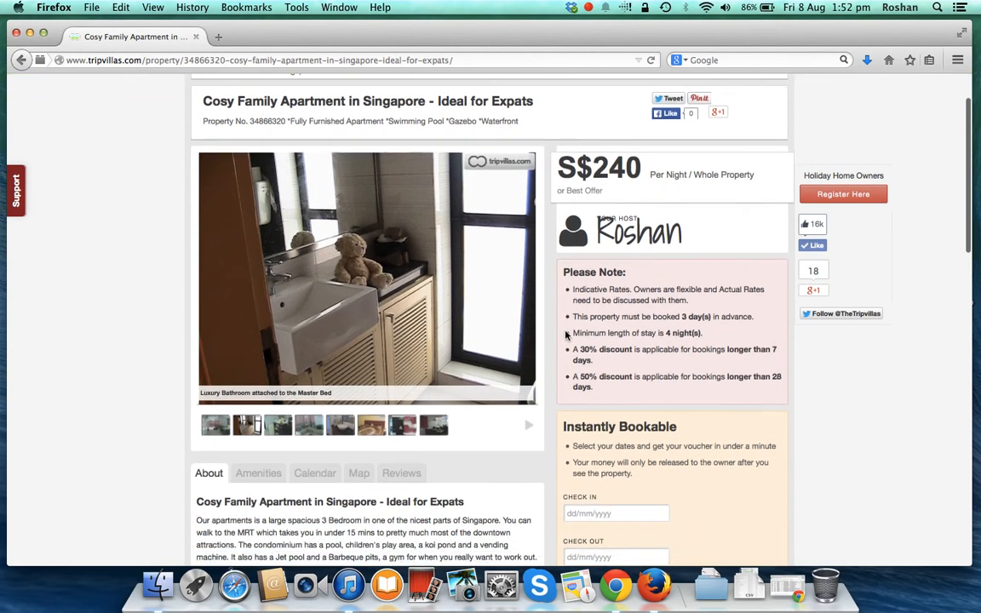
scroll(532, 375, down, 8)
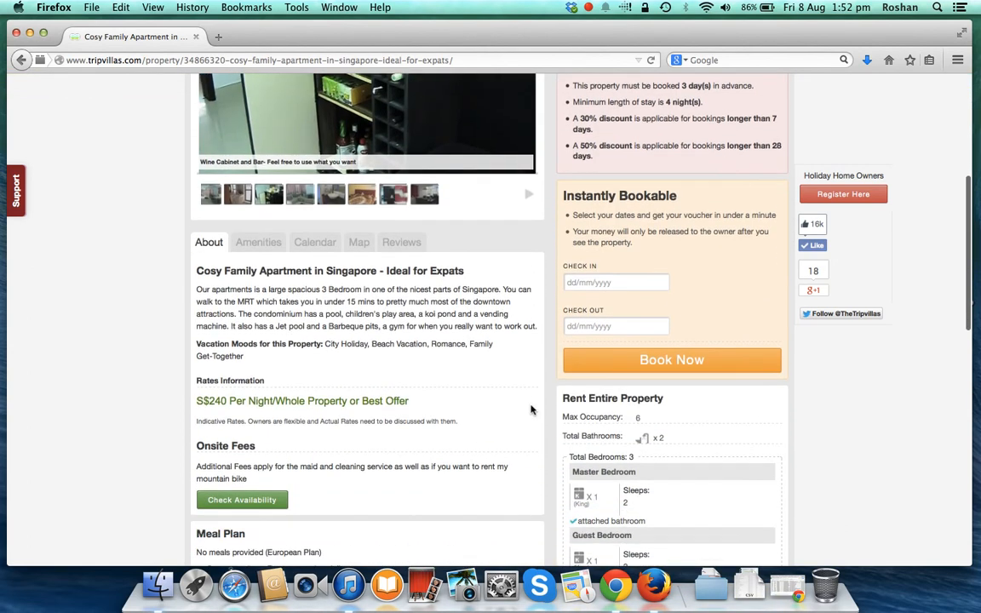
scroll(530, 407, up, 10)
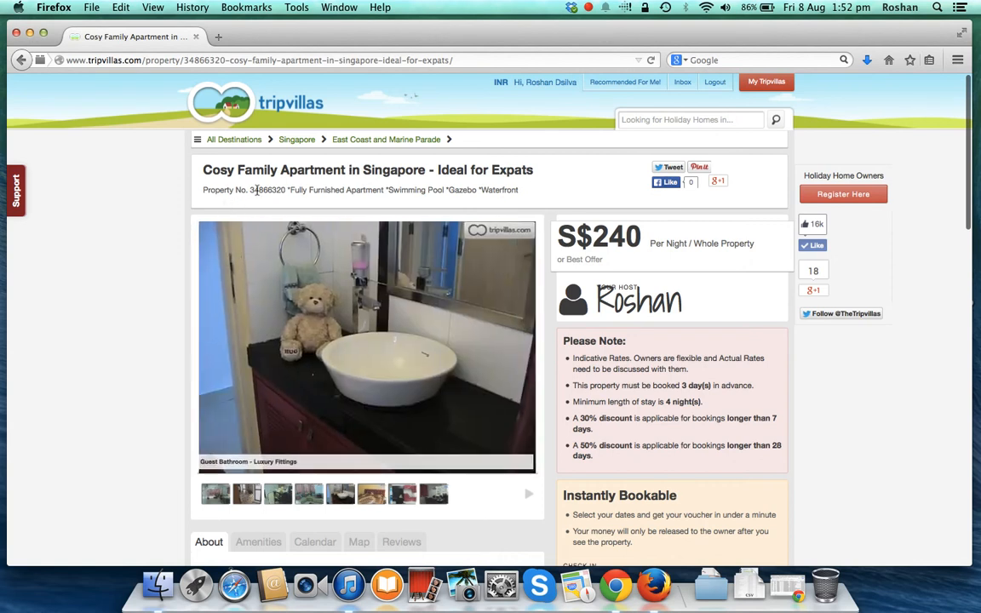
scroll(597, 162, down, 1)
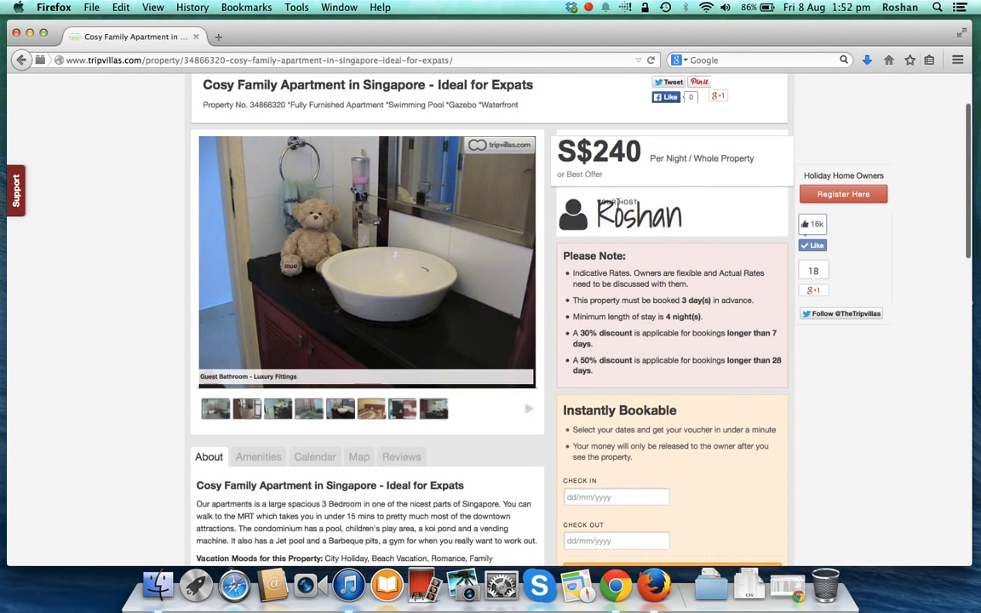
scroll(630, 139, down, 2)
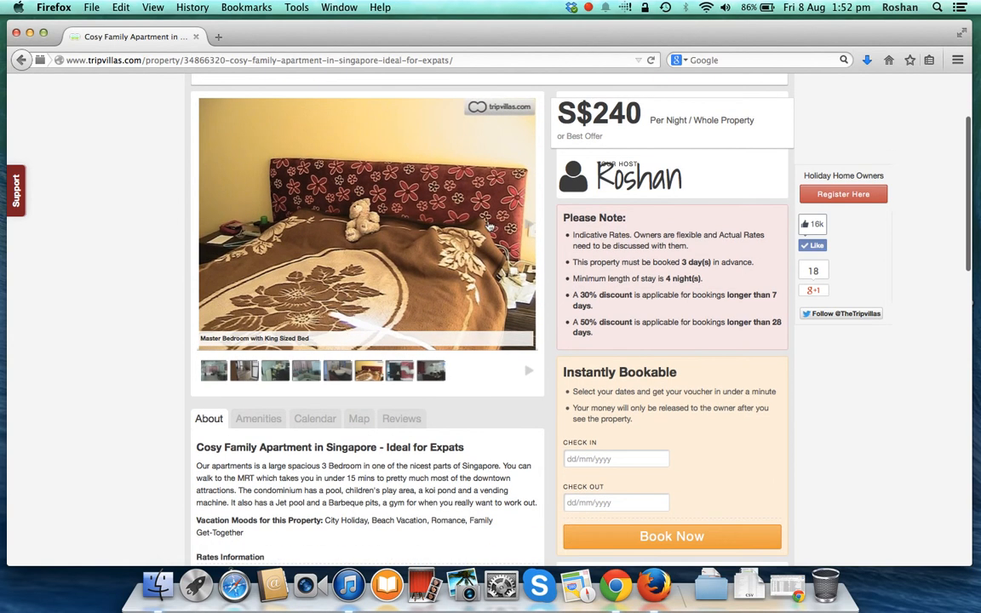
click(523, 236)
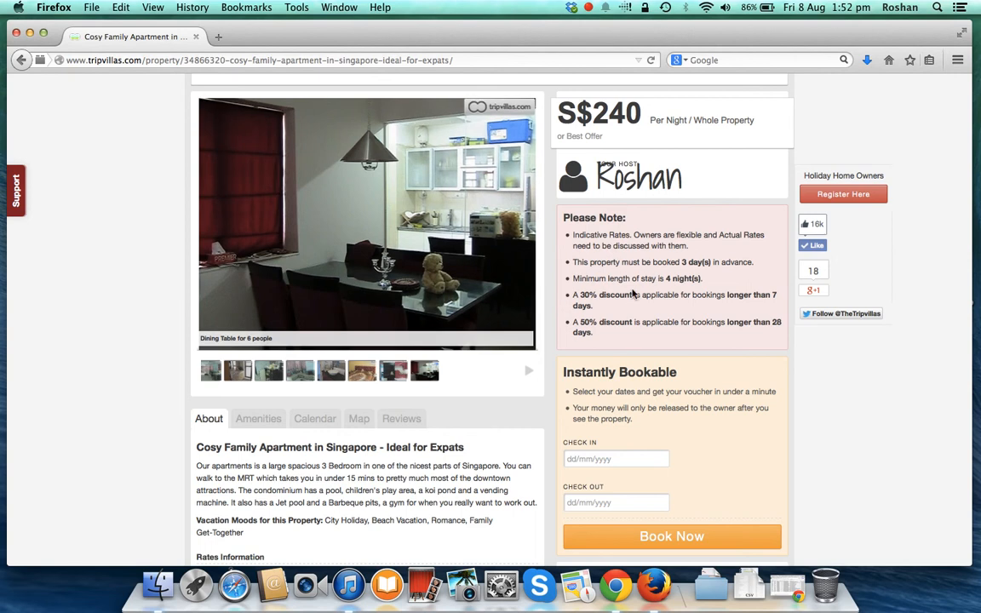
Show the Amenities section listing Bare Essentials, Conveniences and Luxury Amenities like Swimming Pool and Gym
scroll(681, 281, down, 3)
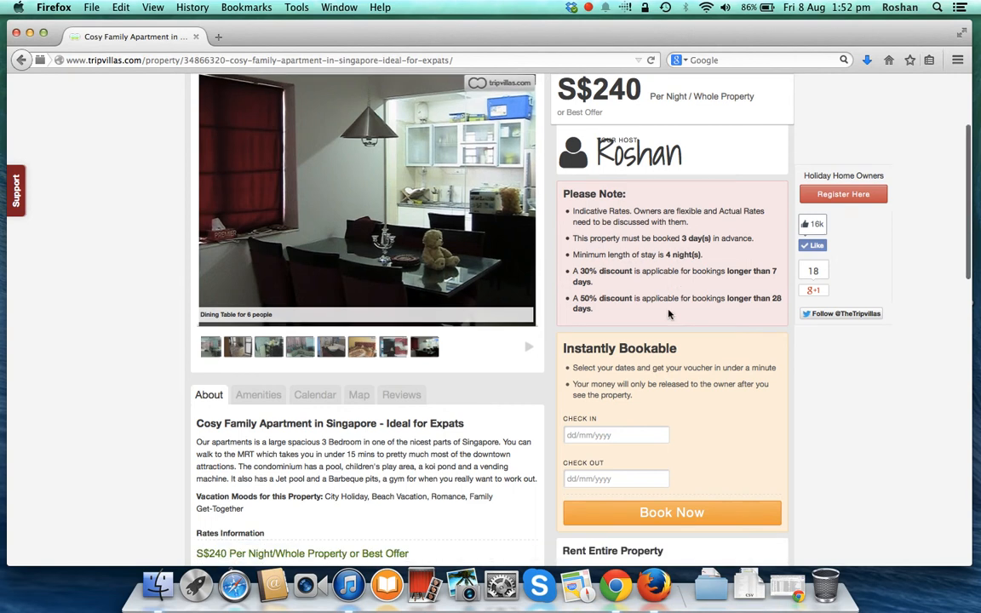
scroll(660, 241, down, 3)
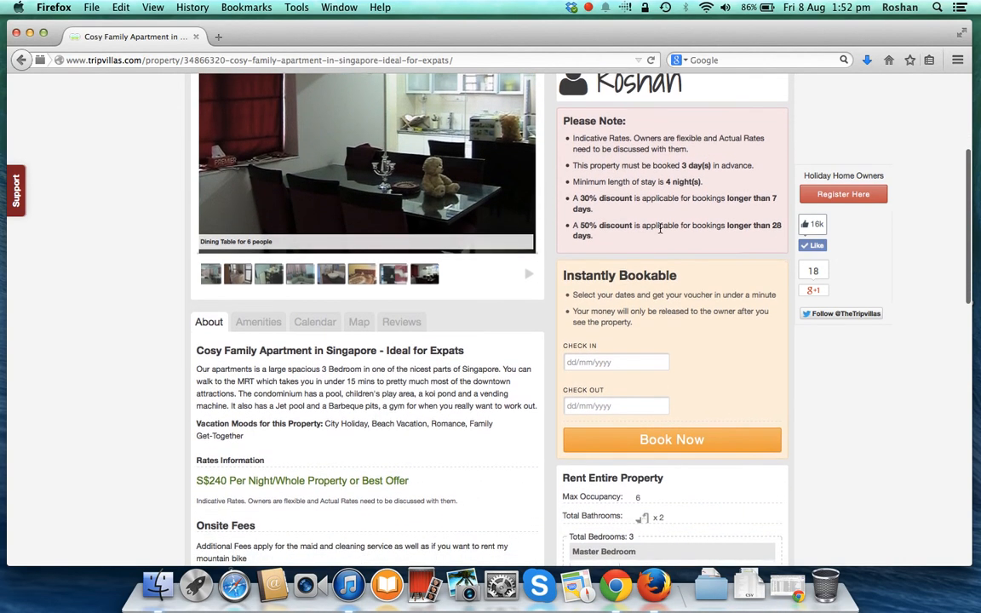
scroll(290, 277, down, 1)
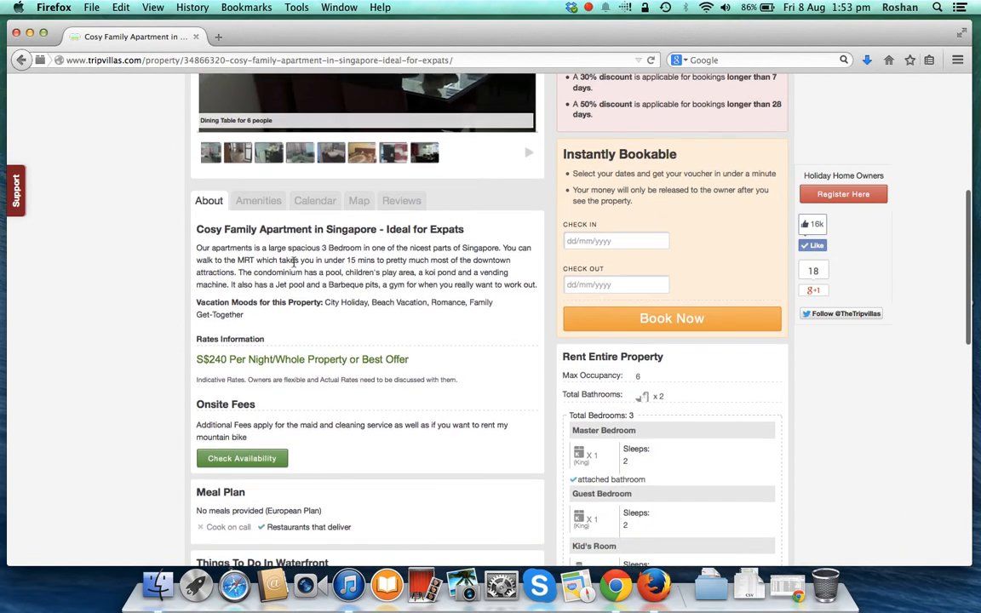
click(258, 202)
scroll(345, 300, down, 2)
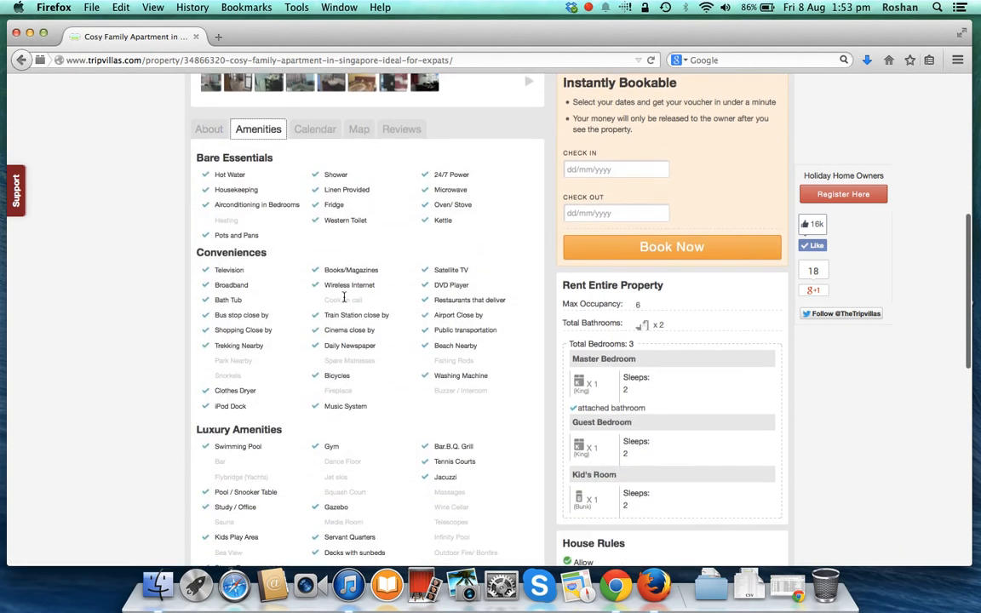
View the listing's Calendar, Map and Reviews tabs, then return to the About details
click(316, 127)
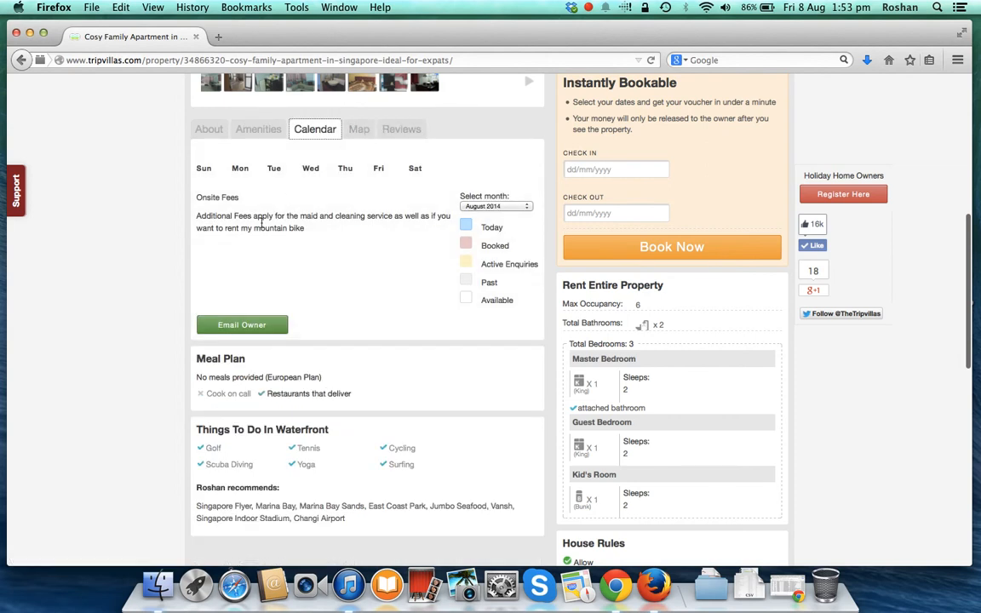
click(358, 135)
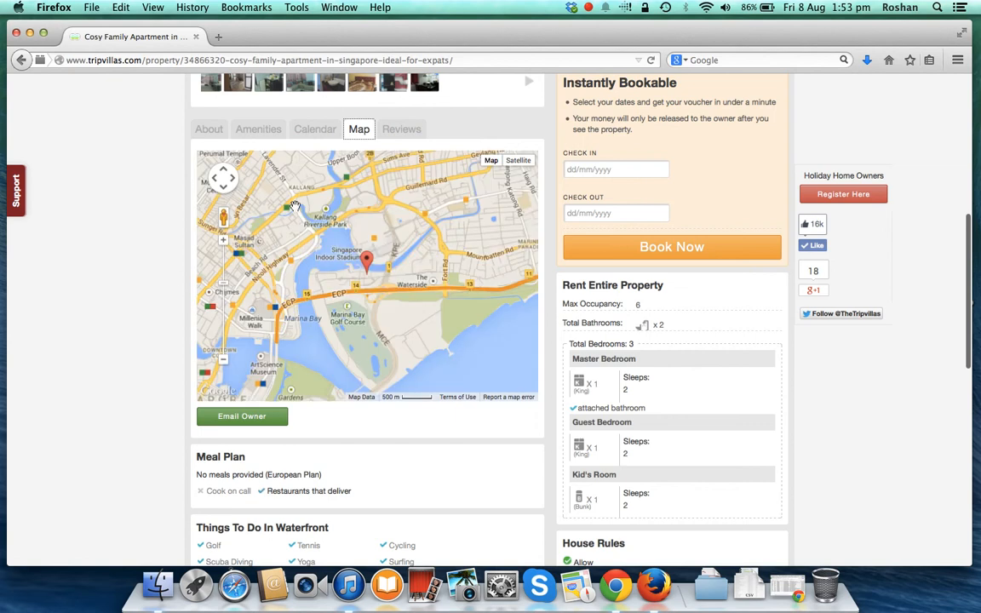
click(401, 131)
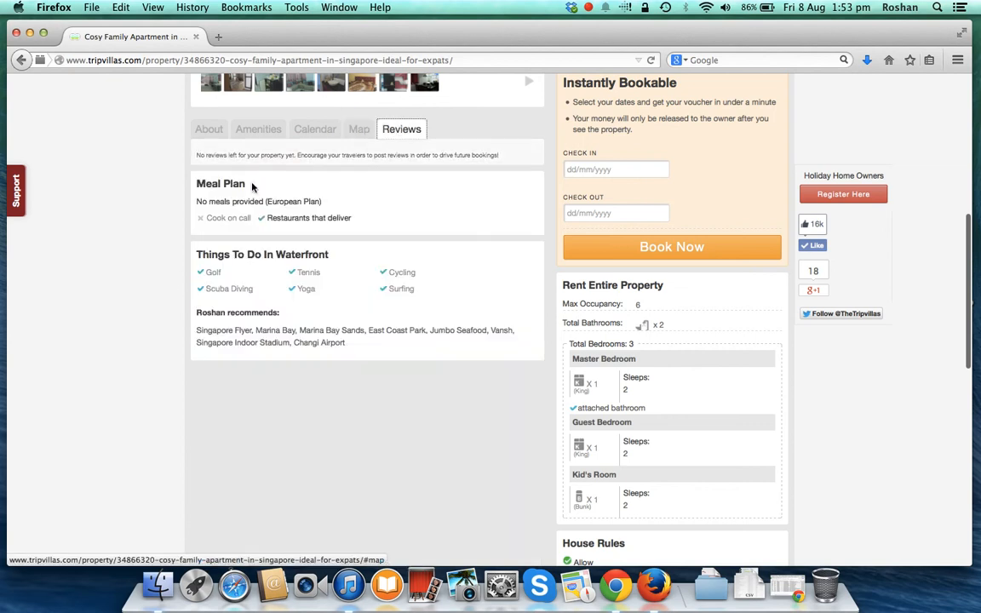
click(215, 133)
Review the S$240 nightly rate, long-stay discounts and House Rules, then return to the page top
scroll(396, 296, down, 1)
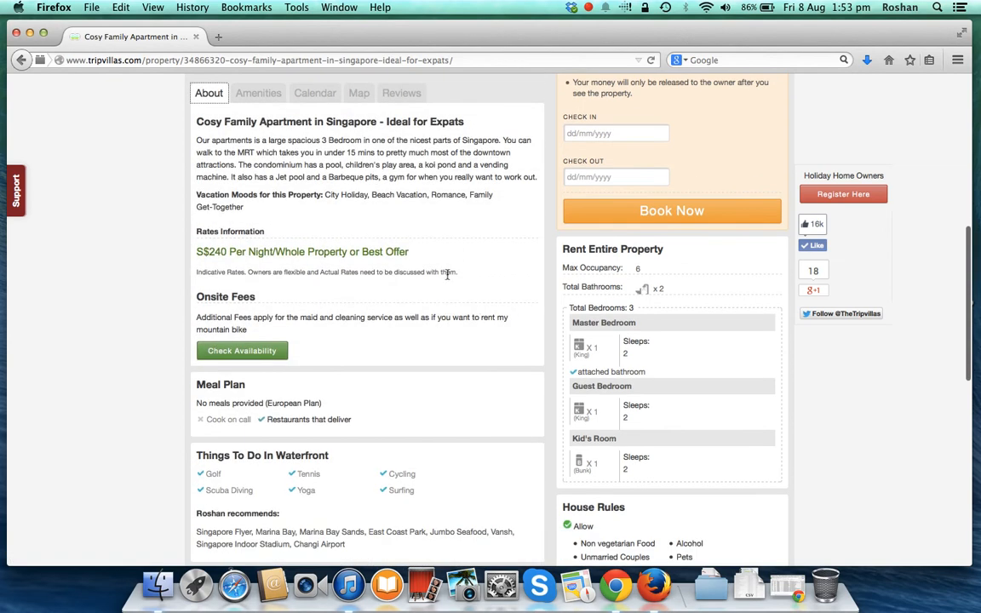
scroll(477, 314, down, 4)
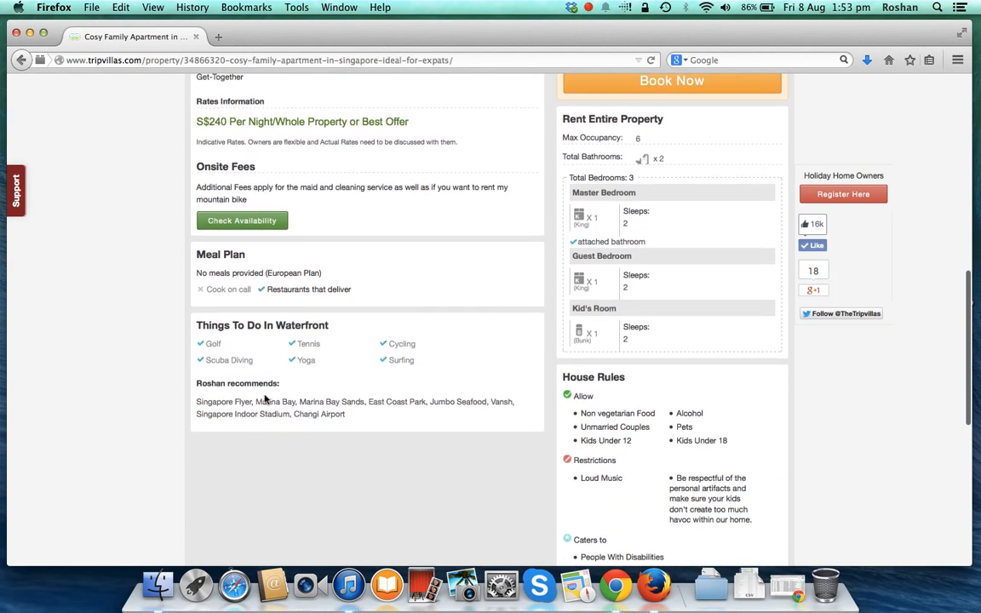
scroll(547, 273, down, 1)
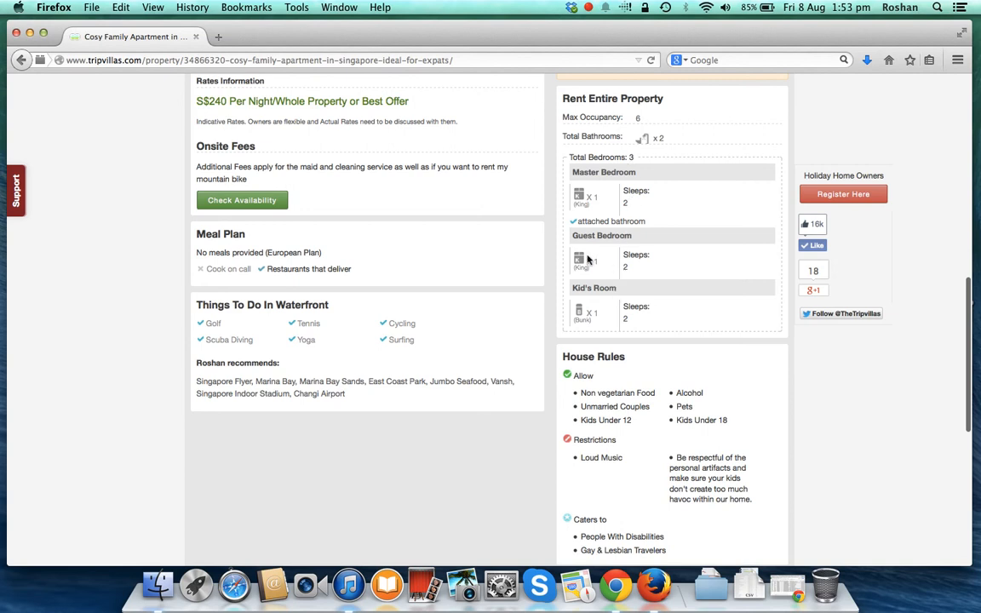
scroll(528, 320, down, 5)
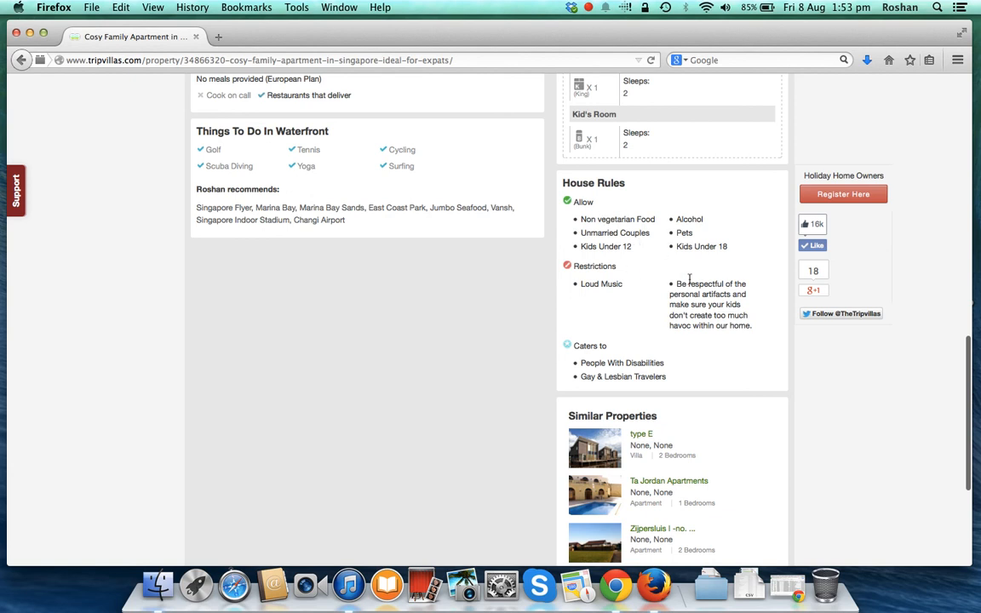
scroll(630, 322, down, 1)
scroll(610, 315, down, 2)
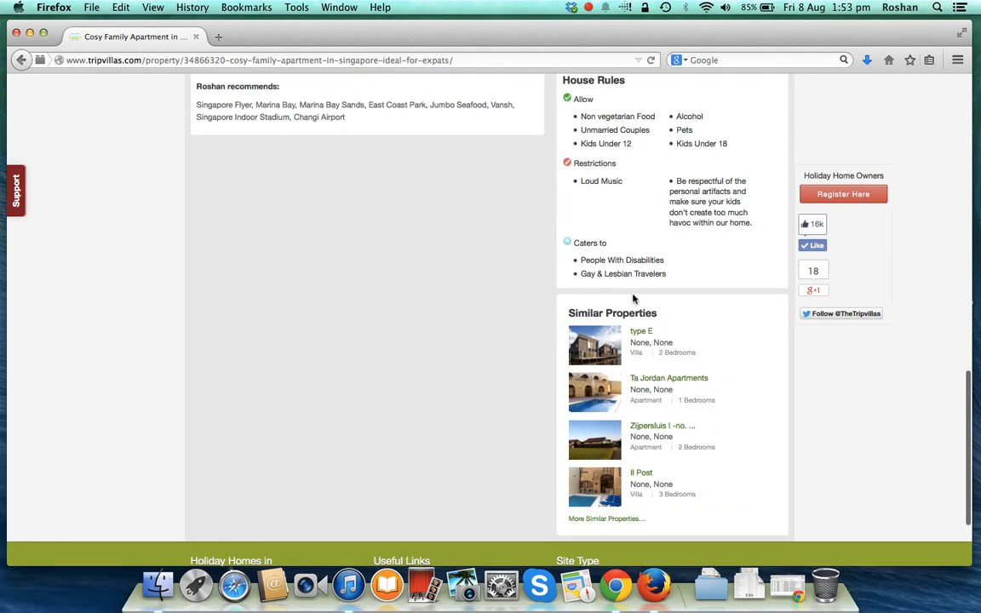
scroll(633, 298, down, 1)
scroll(545, 311, up, 10)
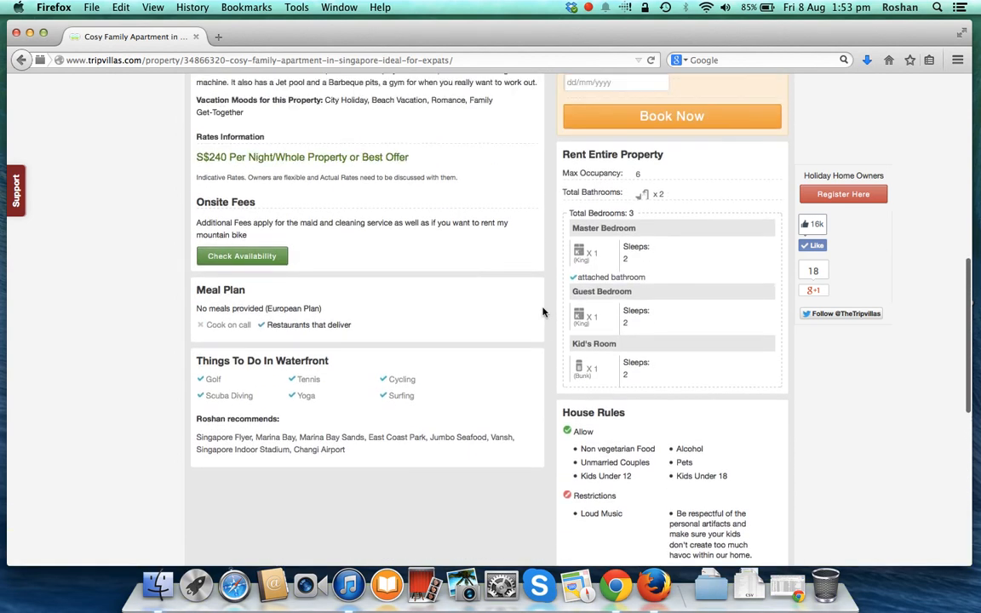
scroll(542, 312, up, 15)
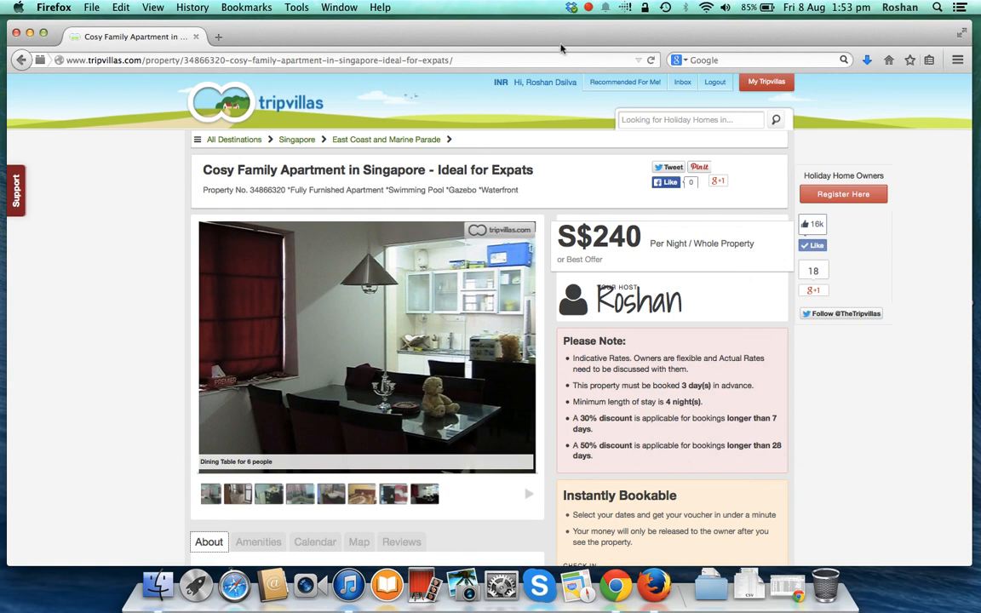
click(590, 7)
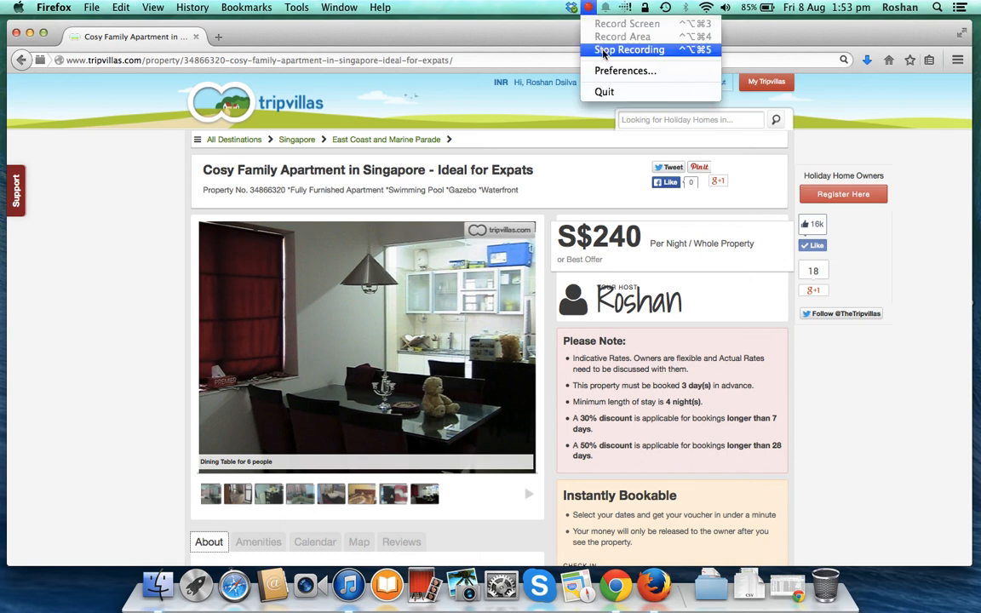